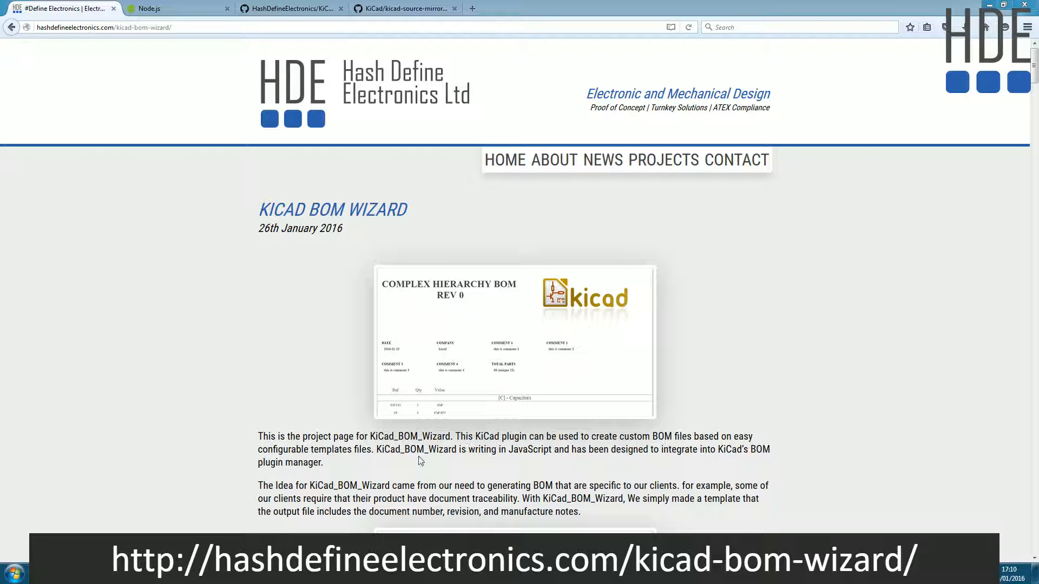
- Read the KiCad BOM Wizard project page from its introduction through the table of contents to How It Works
{"action": "scroll", "coordinate": [251, 441], "scroll_direction": "down", "scroll_amount": 6}
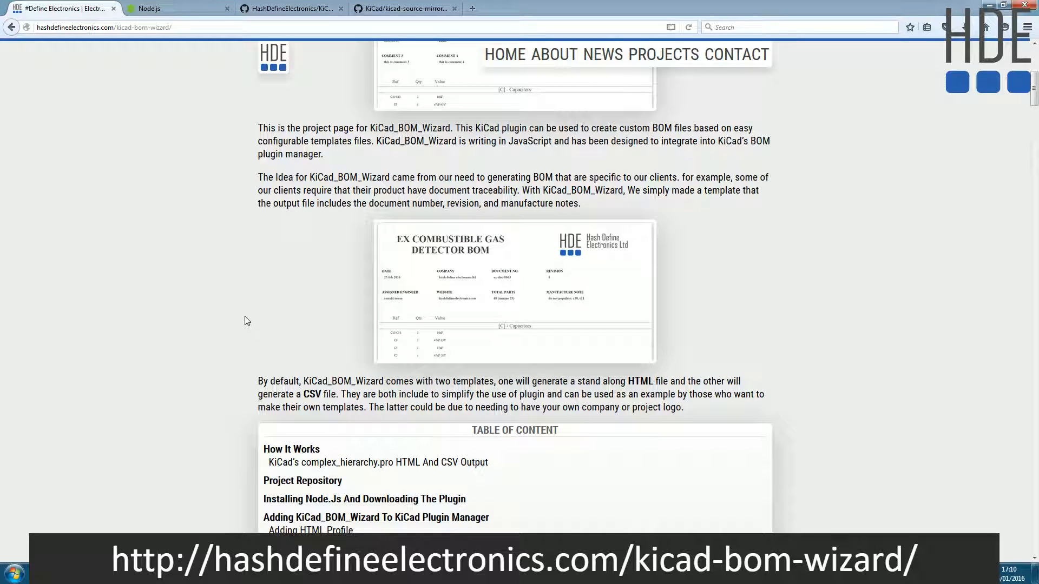
{"action": "scroll", "coordinate": [244, 322], "scroll_direction": "down", "scroll_amount": 2}
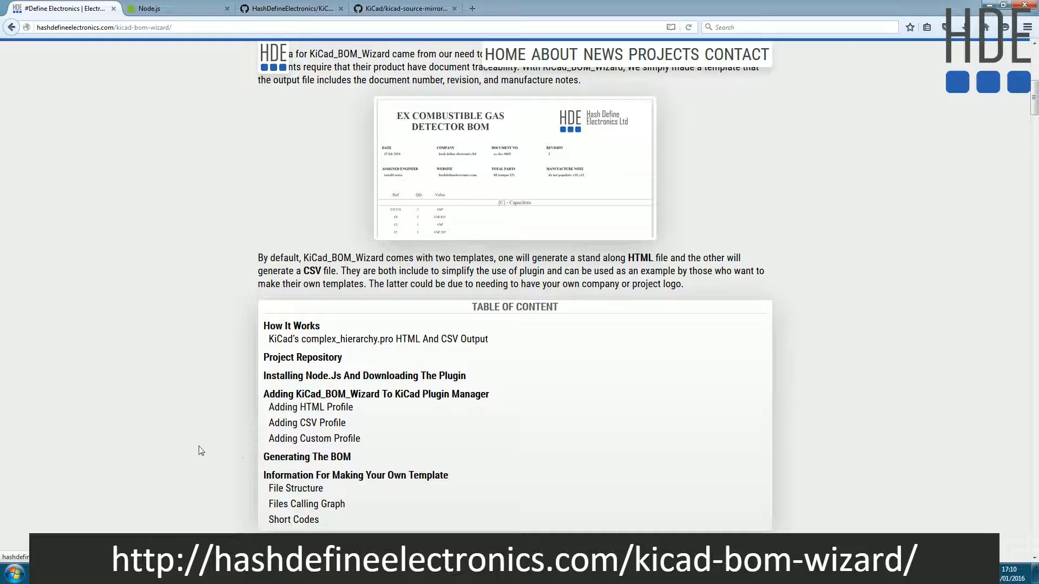
{"action": "scroll", "coordinate": [226, 451], "scroll_direction": "down", "scroll_amount": 4}
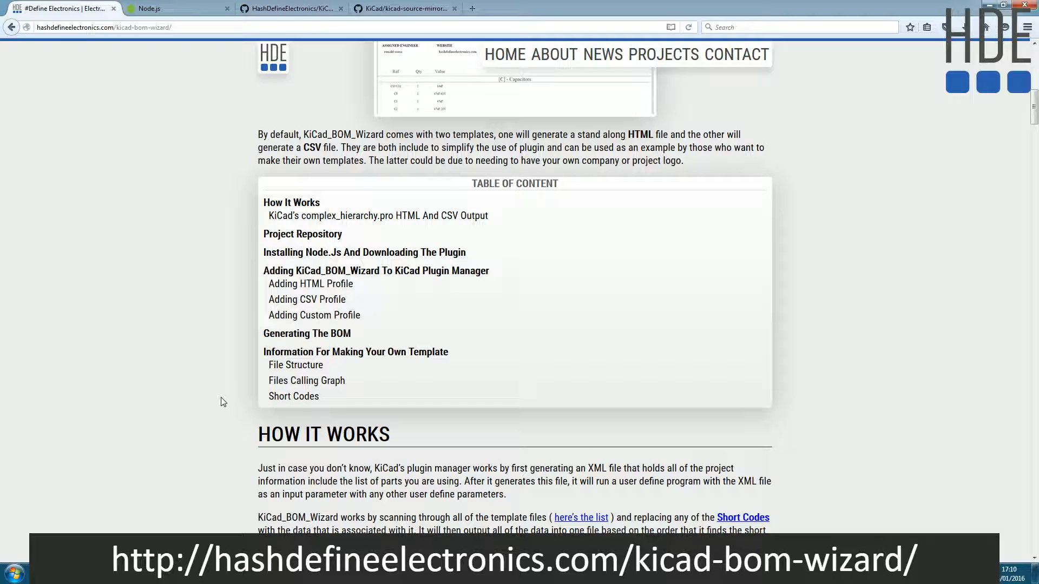
{"action": "scroll", "coordinate": [187, 366], "scroll_direction": "down", "scroll_amount": 6}
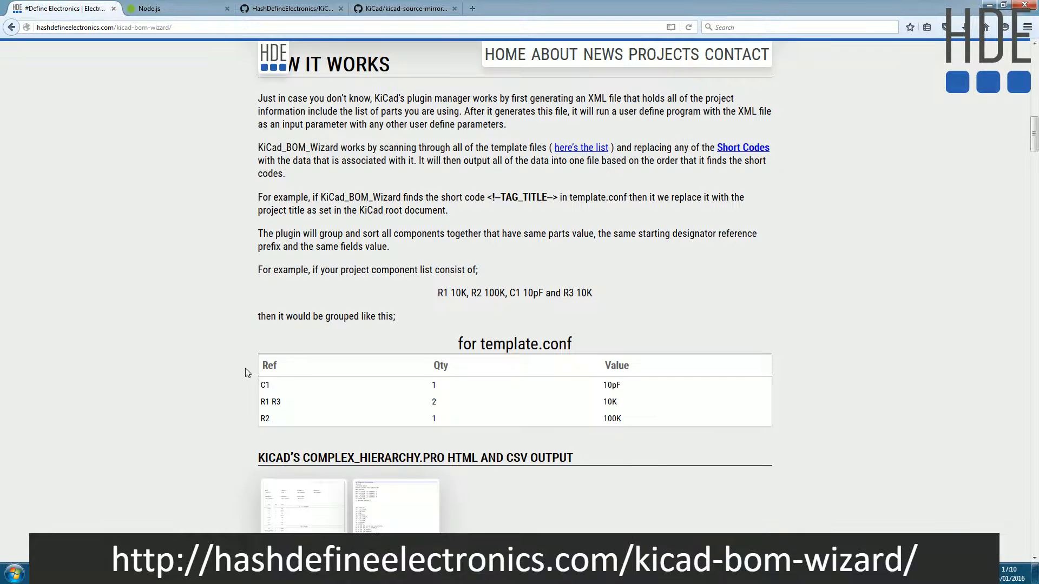
{"action": "scroll", "coordinate": [524, 301], "scroll_direction": "up", "scroll_amount": 3}
{"action": "scroll", "coordinate": [525, 302], "scroll_direction": "up", "scroll_amount": 3}
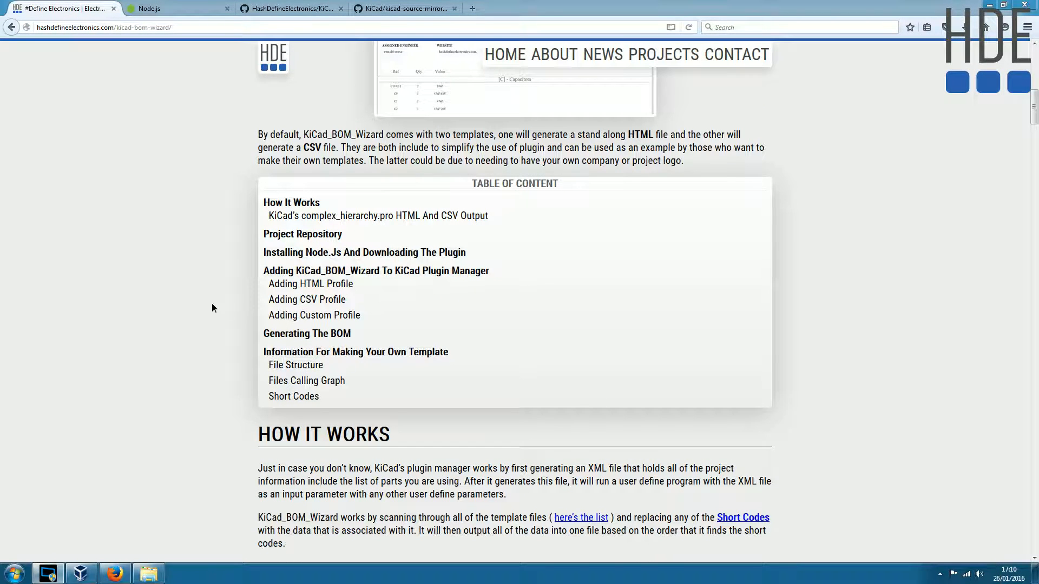
{"action": "scroll", "coordinate": [212, 303], "scroll_direction": "up", "scroll_amount": 8}
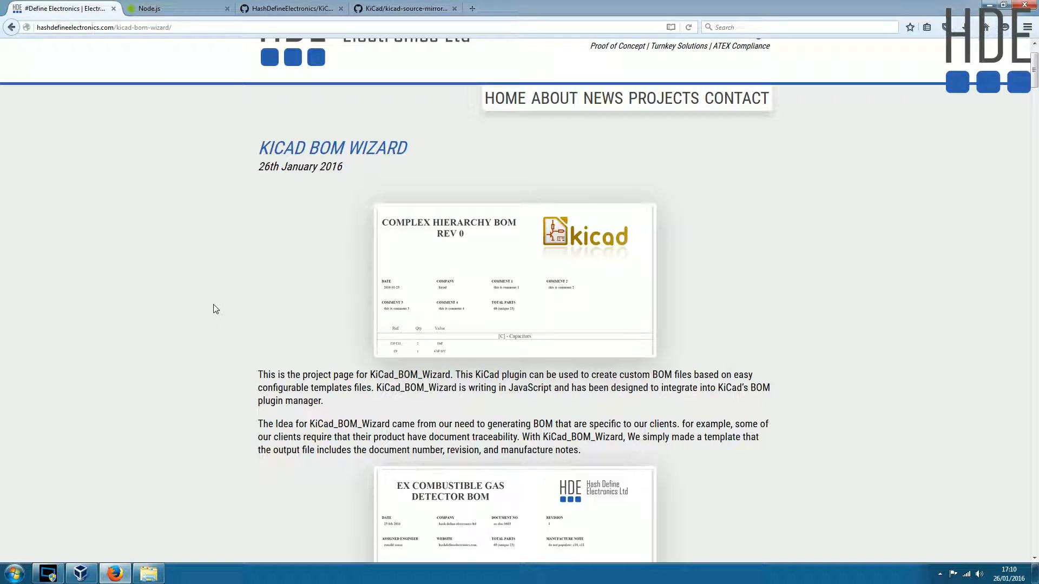
- Go to the project page's section on installing Node.js and downloading the plugin
{"action": "left_click", "coordinate": [160, 9]}
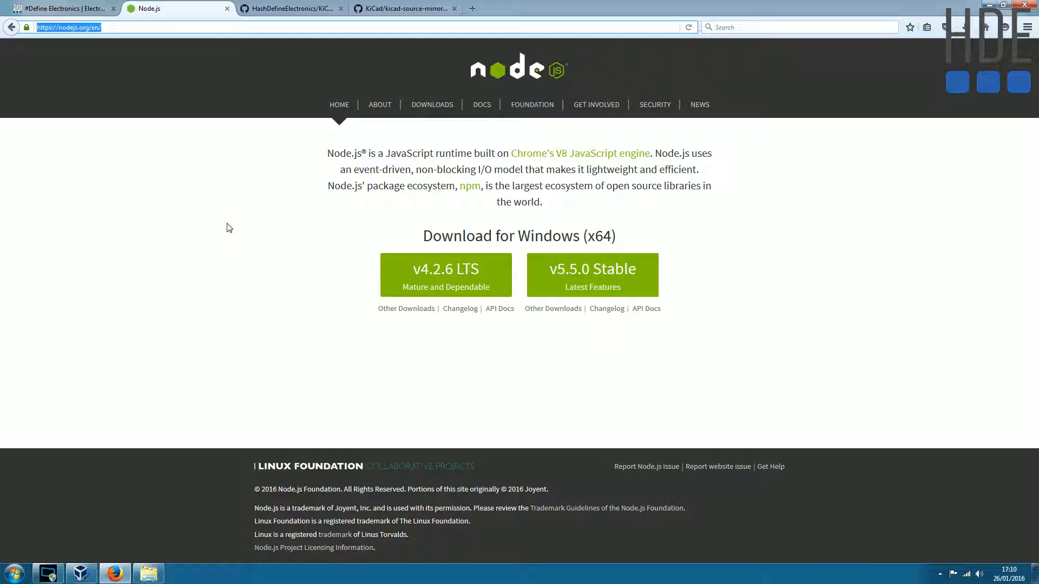
{"action": "left_click", "coordinate": [62, 9]}
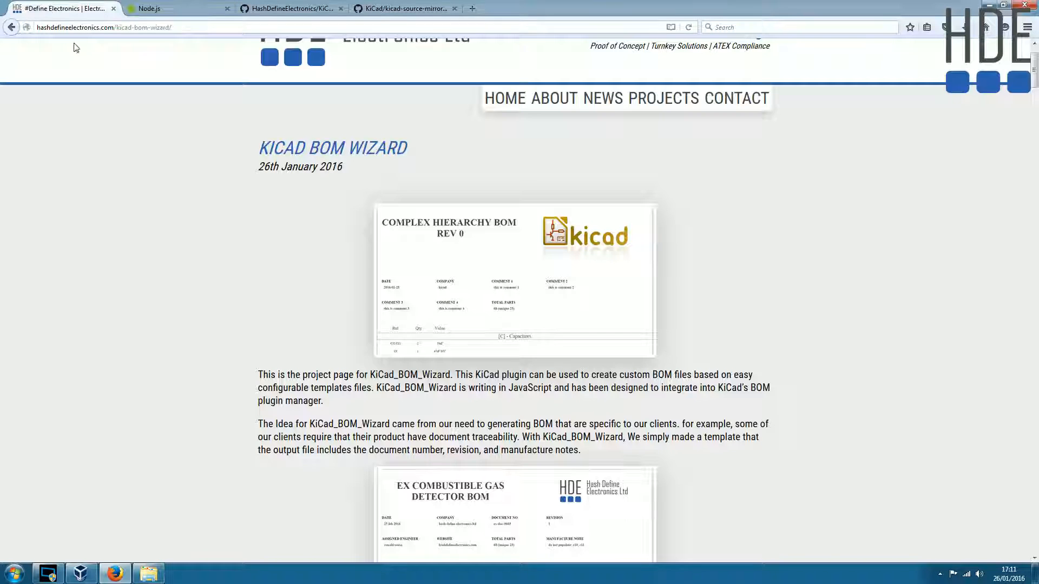
{"action": "scroll", "coordinate": [220, 371], "scroll_direction": "down", "scroll_amount": 10}
{"action": "scroll", "coordinate": [219, 371], "scroll_direction": "down", "scroll_amount": 5}
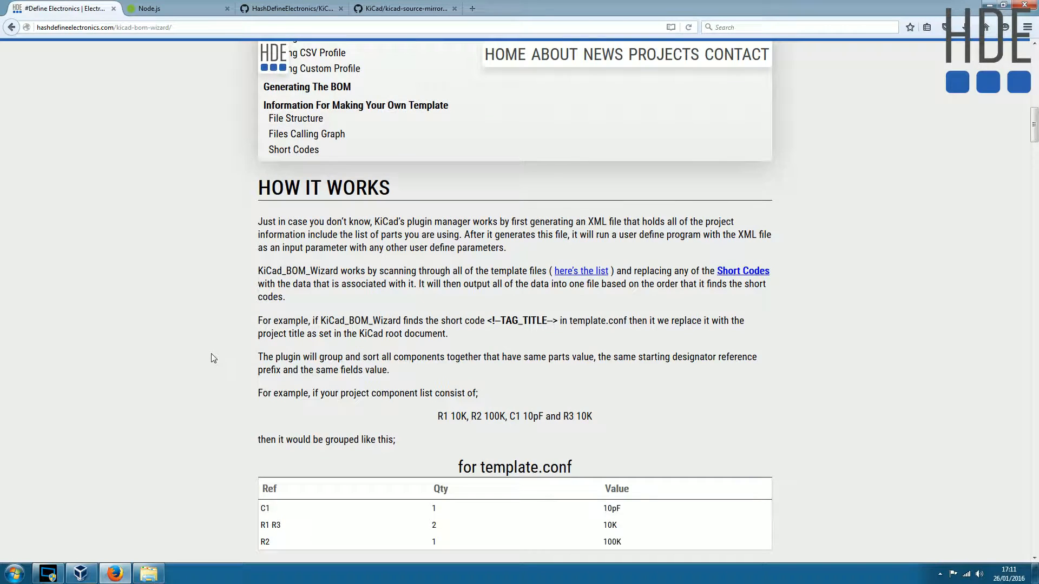
{"action": "scroll", "coordinate": [181, 341], "scroll_direction": "up", "scroll_amount": 3}
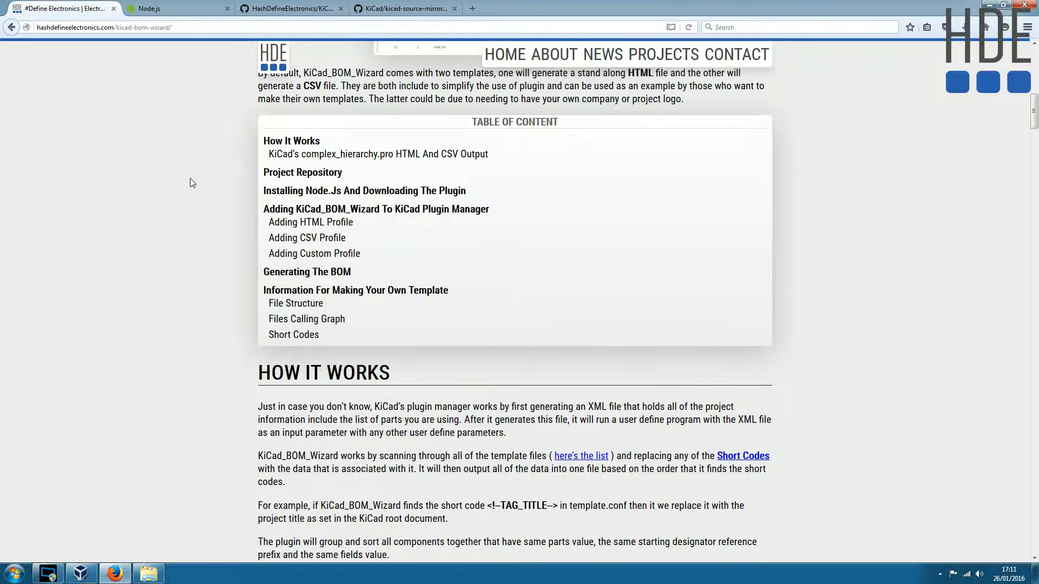
{"action": "left_click", "coordinate": [324, 195]}
{"action": "scroll", "coordinate": [319, 186], "scroll_direction": "up", "scroll_amount": 2}
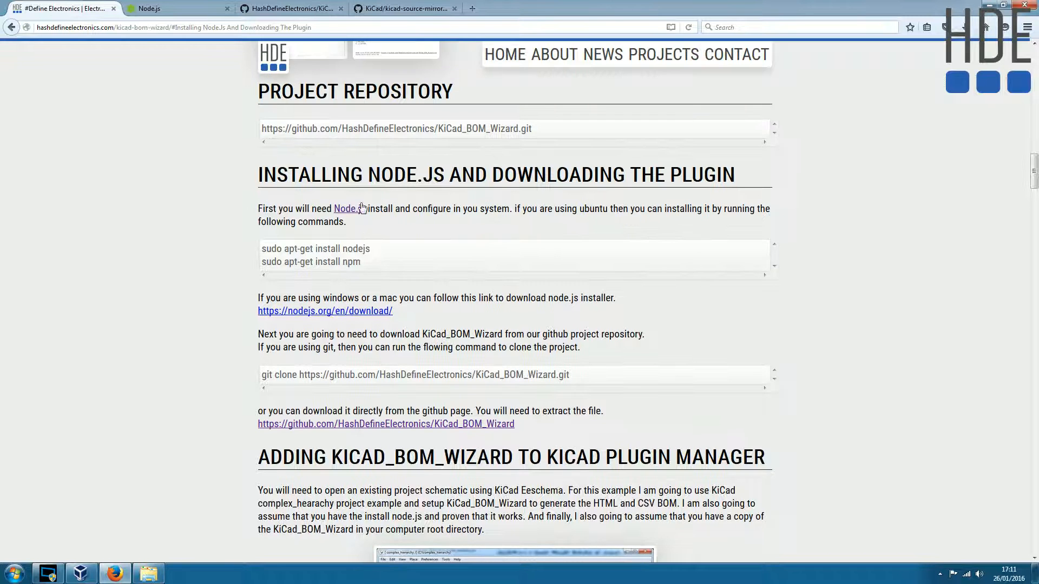
- Review the Ubuntu install commands and the Windows/Mac download link for Node.js, and check the Node.js website's downloads
{"action": "left_click_drag", "start_coordinate": [367, 263], "coordinate": [262, 248]}
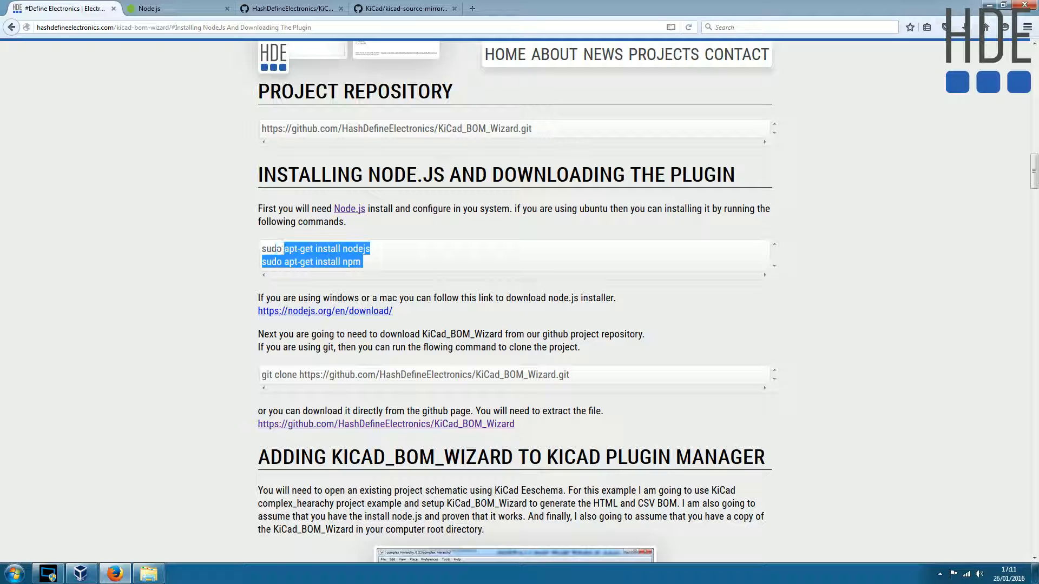
{"action": "left_click", "coordinate": [231, 303]}
{"action": "left_click_drag", "start_coordinate": [390, 317], "coordinate": [243, 318]}
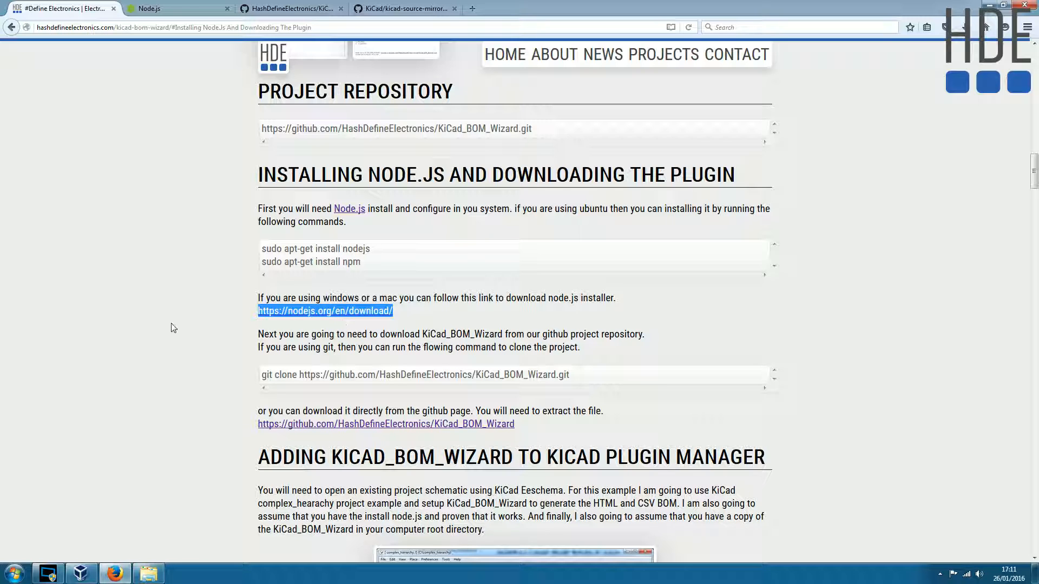
{"action": "left_click", "coordinate": [145, 7]}
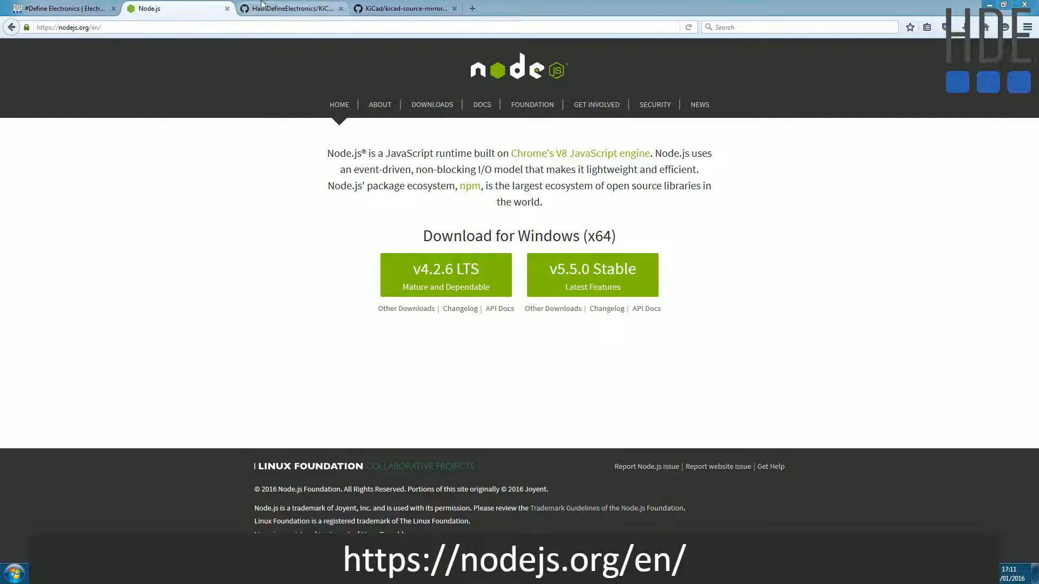
{"action": "left_click", "coordinate": [22, 6]}
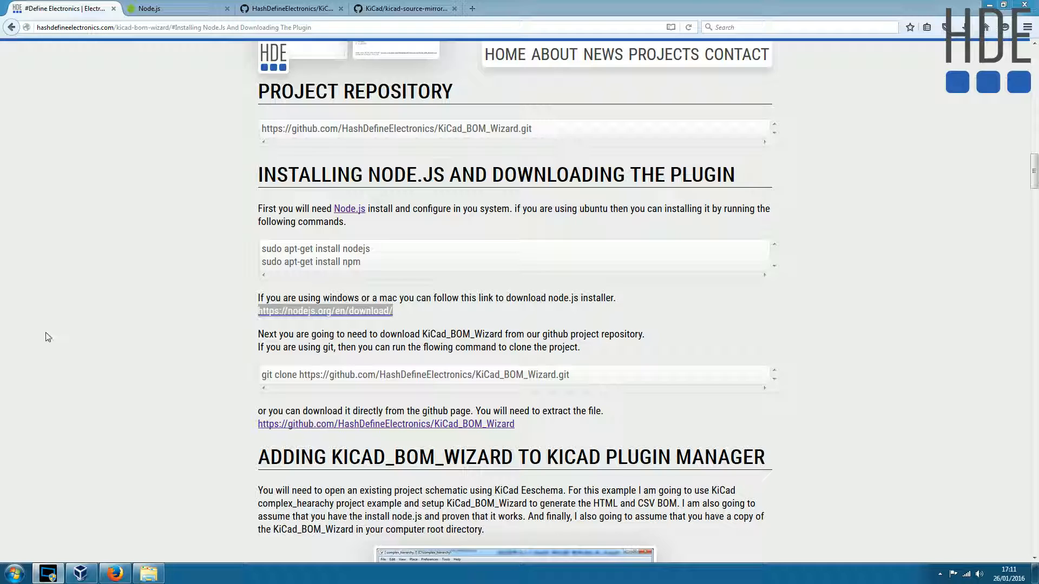
{"action": "scroll", "coordinate": [177, 89], "scroll_direction": "up", "scroll_amount": 2}
- View the KiCad_BOM_Wizard GitHub repository and locate the downloaded archives and extracted folders on the C: drive
{"action": "left_click", "coordinate": [285, 9]}
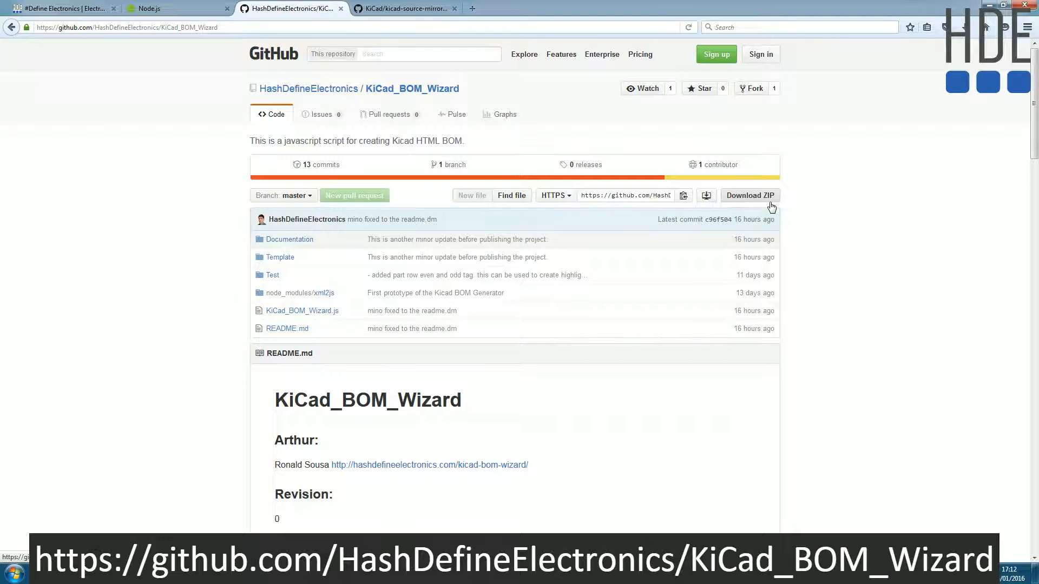
{"action": "left_click", "coordinate": [112, 574]}
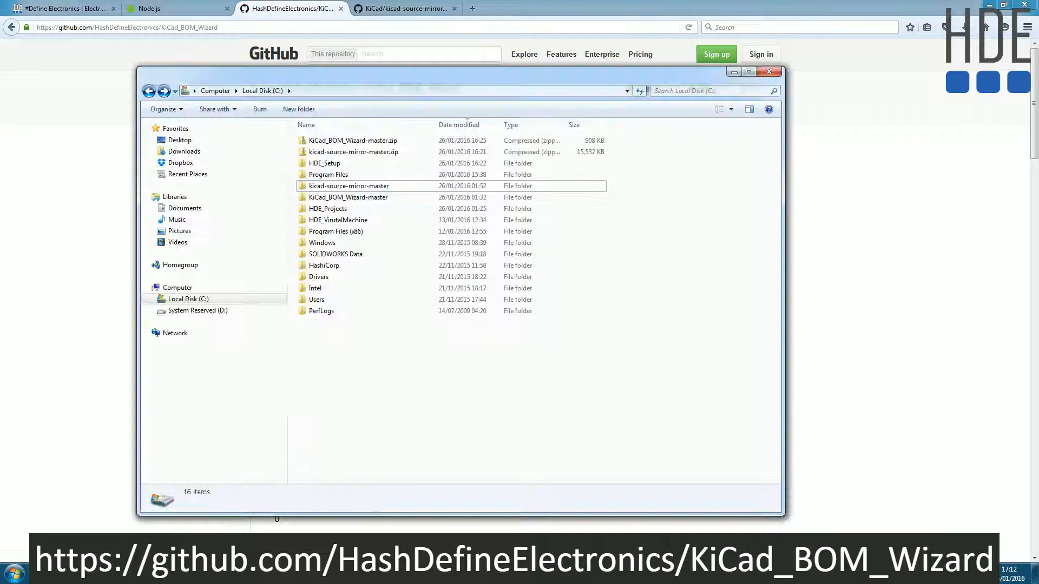
{"action": "left_click_drag", "start_coordinate": [391, 80], "coordinate": [514, 212]}
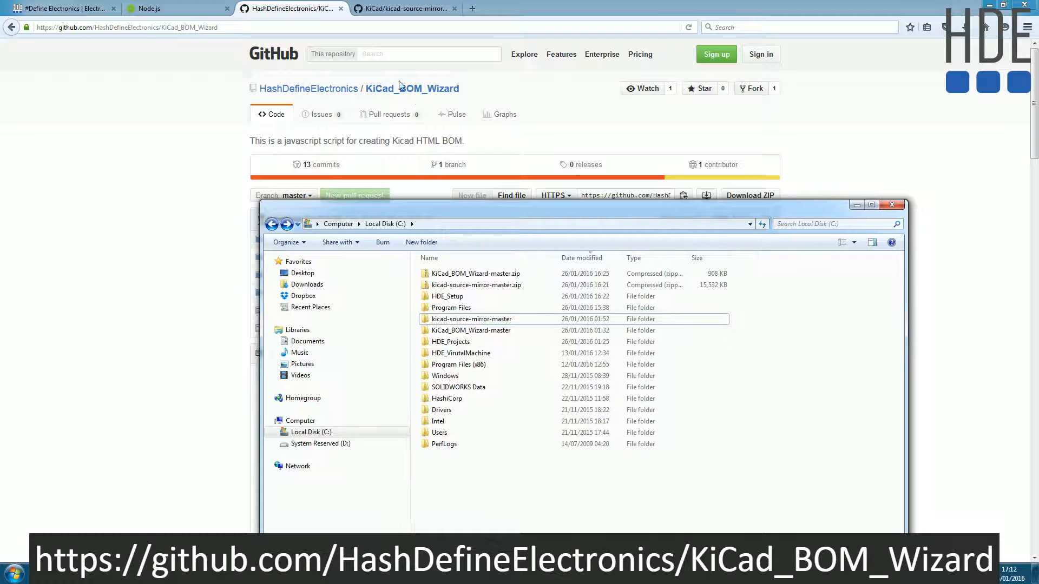
{"action": "left_click", "coordinate": [469, 278]}
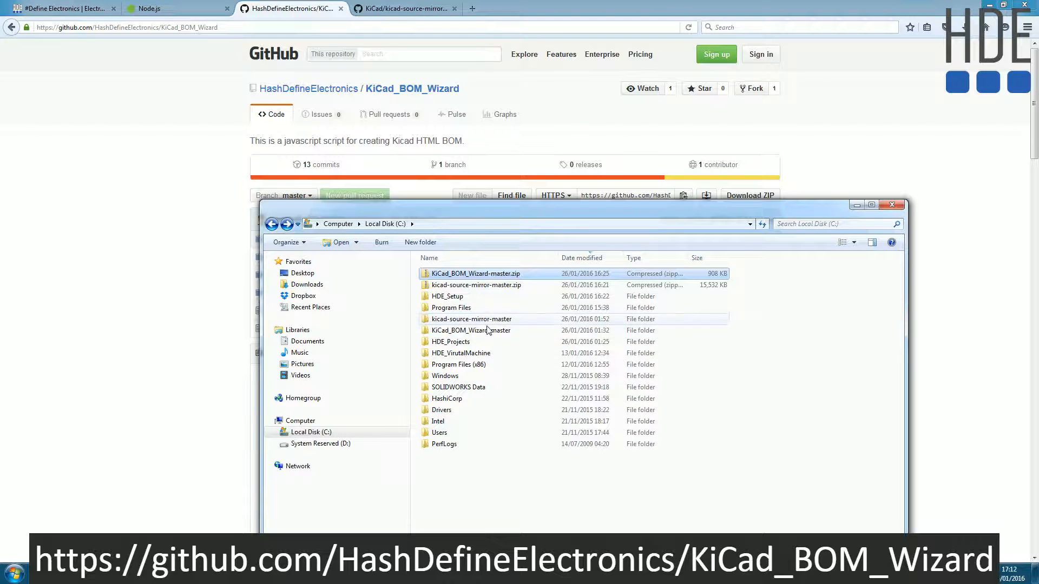
{"action": "left_click", "coordinate": [470, 319]}
{"action": "left_click_drag", "start_coordinate": [543, 210], "coordinate": [534, 200]}
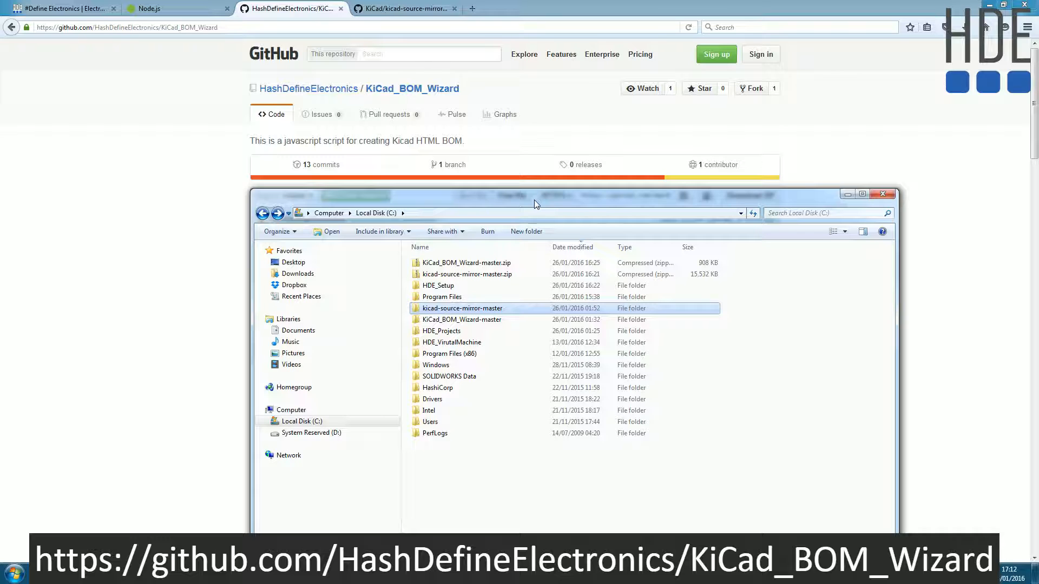
{"action": "left_click", "coordinate": [445, 483]}
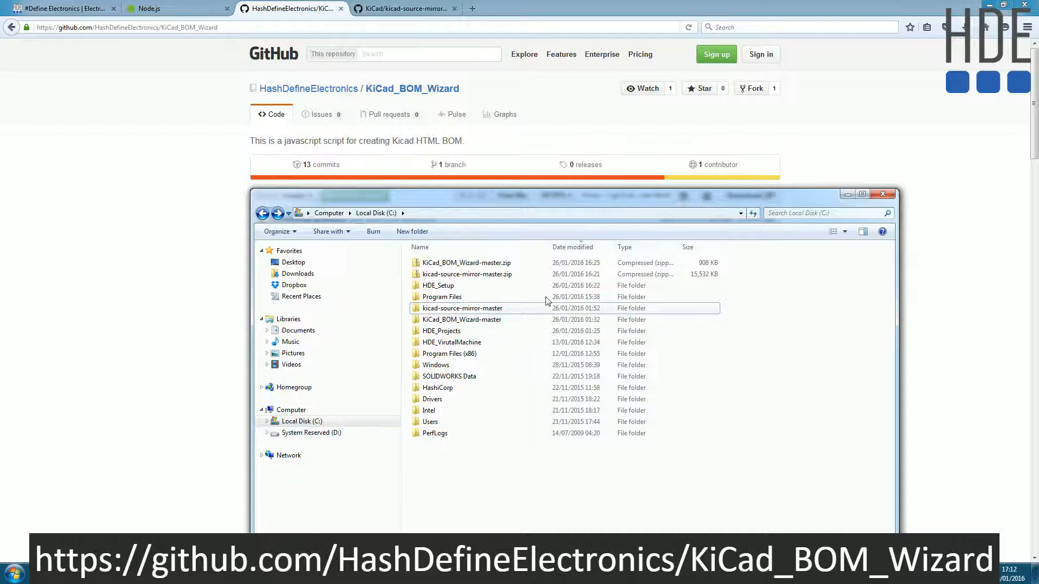
{"action": "left_click", "coordinate": [155, 237]}
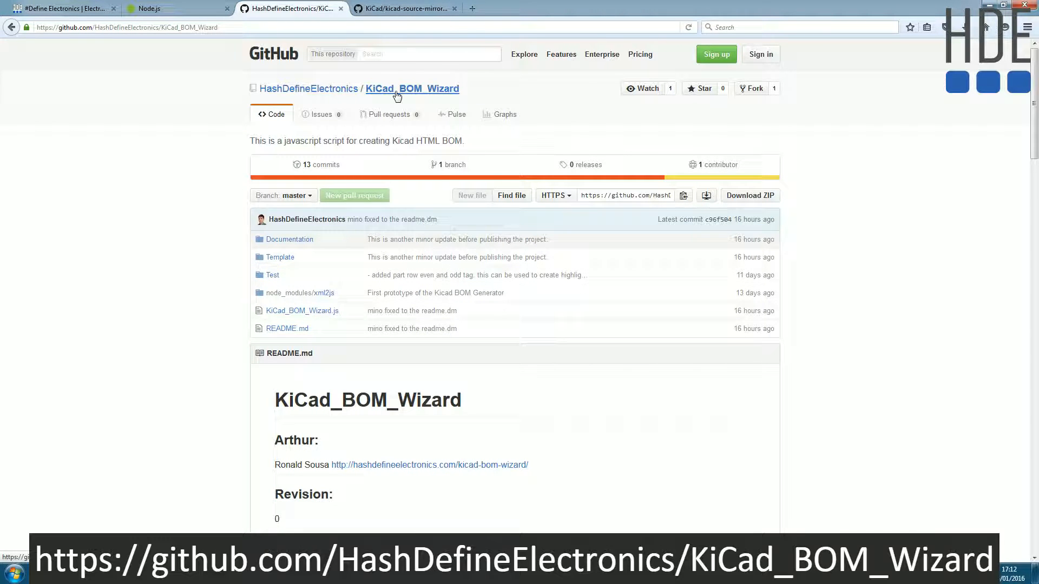
- View the kicad-source-mirror GitHub repository and highlight its demos folder
{"action": "left_click", "coordinate": [398, 9]}
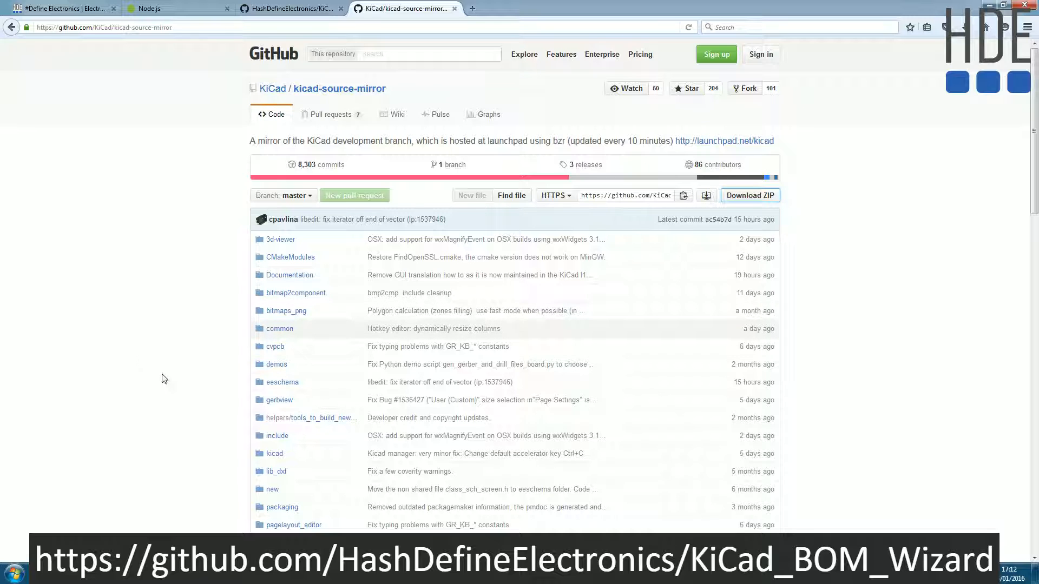
{"action": "left_click_drag", "start_coordinate": [313, 366], "coordinate": [264, 362]}
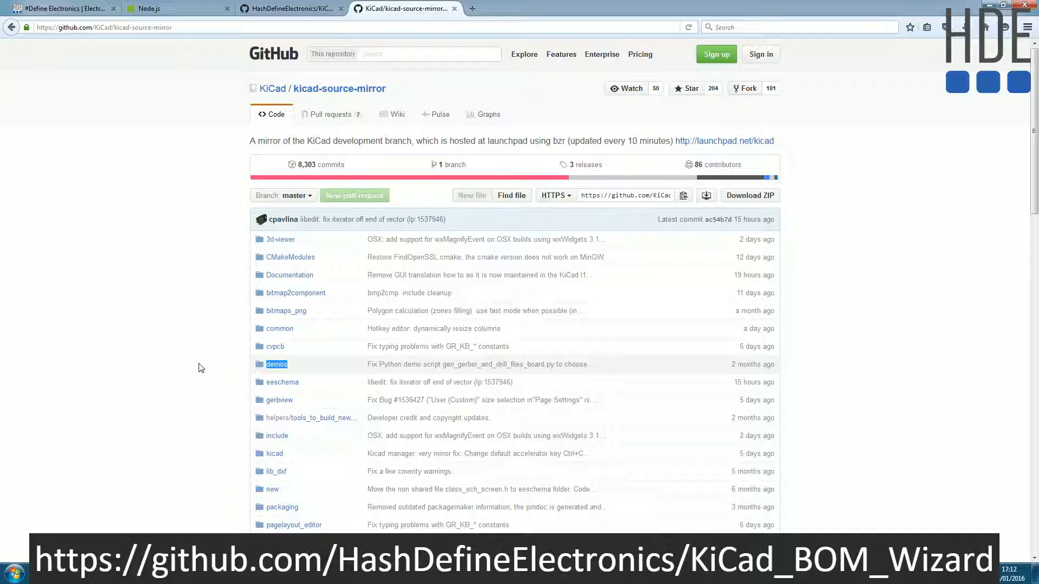
{"action": "left_click", "coordinate": [162, 388]}
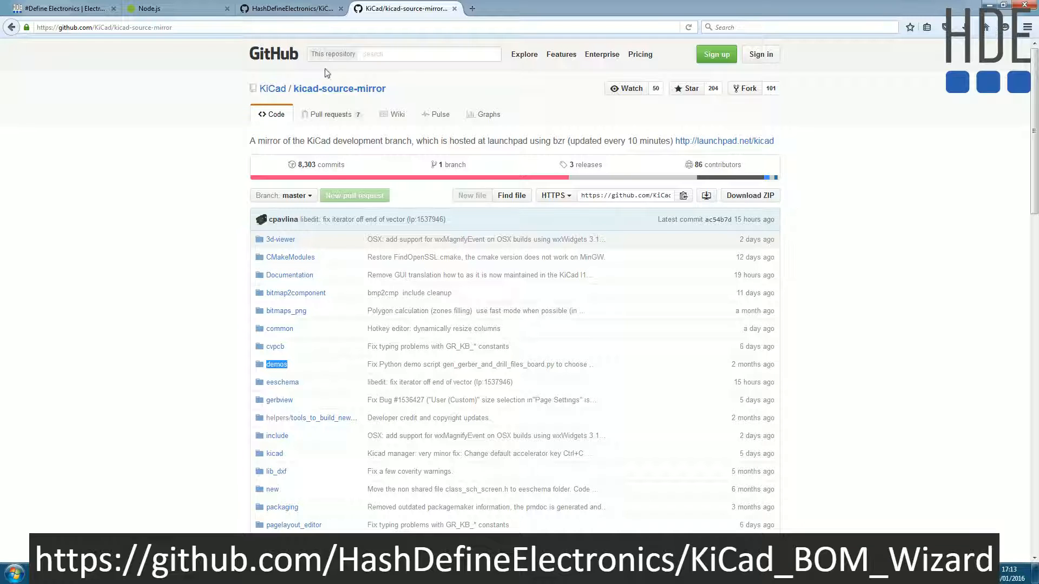
{"action": "left_click", "coordinate": [301, 7]}
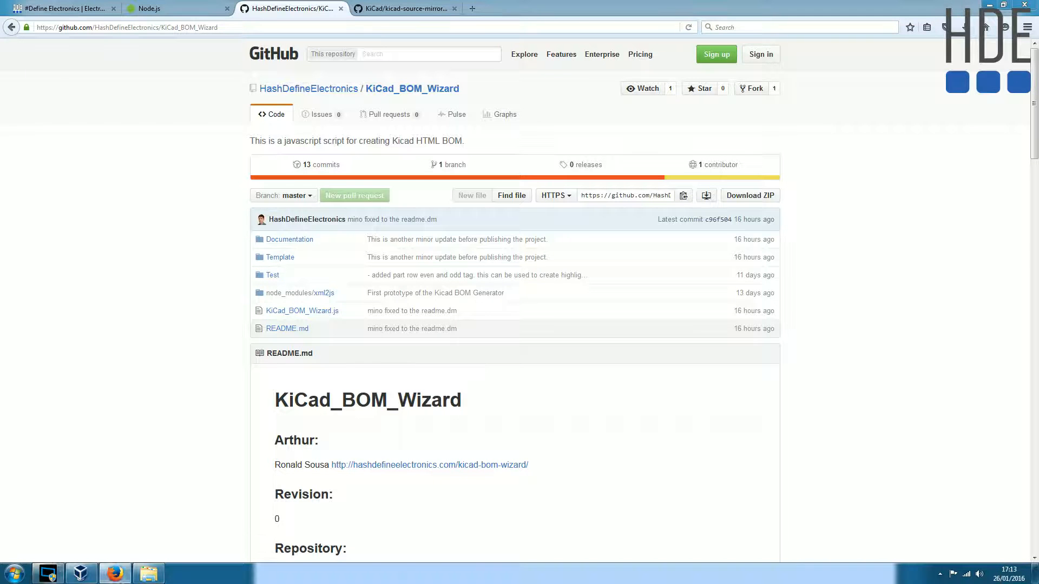
{"action": "left_click", "coordinate": [382, 6]}
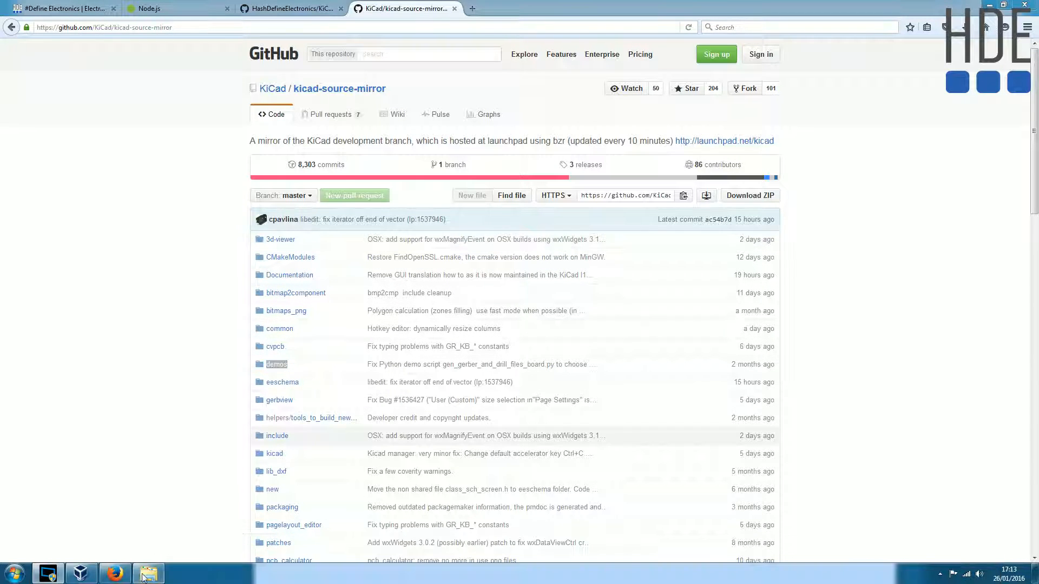
- On the C: drive, open the demos folder inside kicad-source-mirror-master and select the complex_hierarchy folder
{"action": "left_click", "coordinate": [147, 573]}
{"action": "left_click_drag", "start_coordinate": [545, 190], "coordinate": [540, 138]}
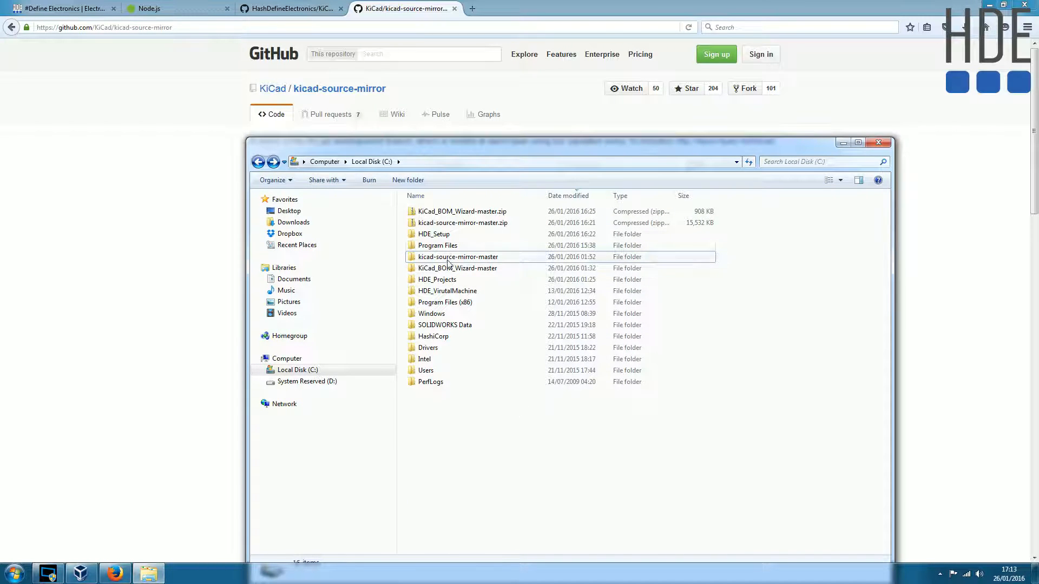
{"action": "left_click", "coordinate": [449, 211]}
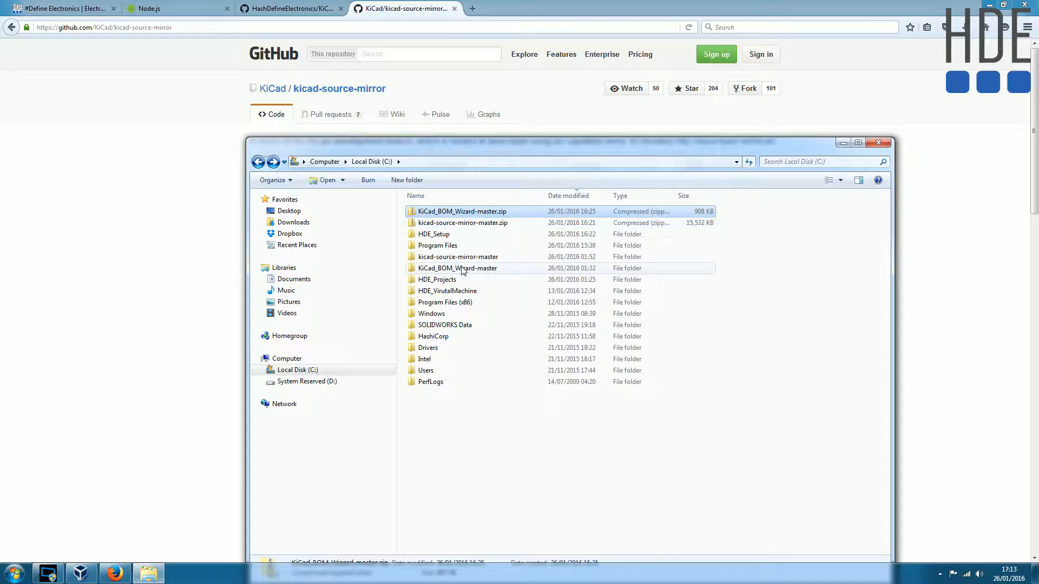
{"action": "double_click", "coordinate": [462, 269]}
{"action": "key", "text": "BackSpace"}
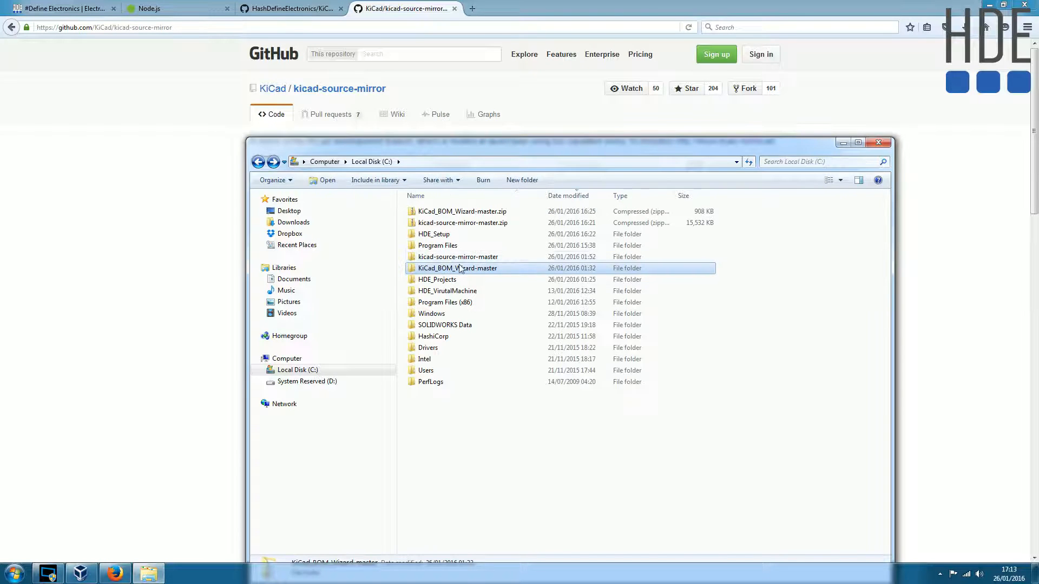
{"action": "double_click", "coordinate": [447, 256]}
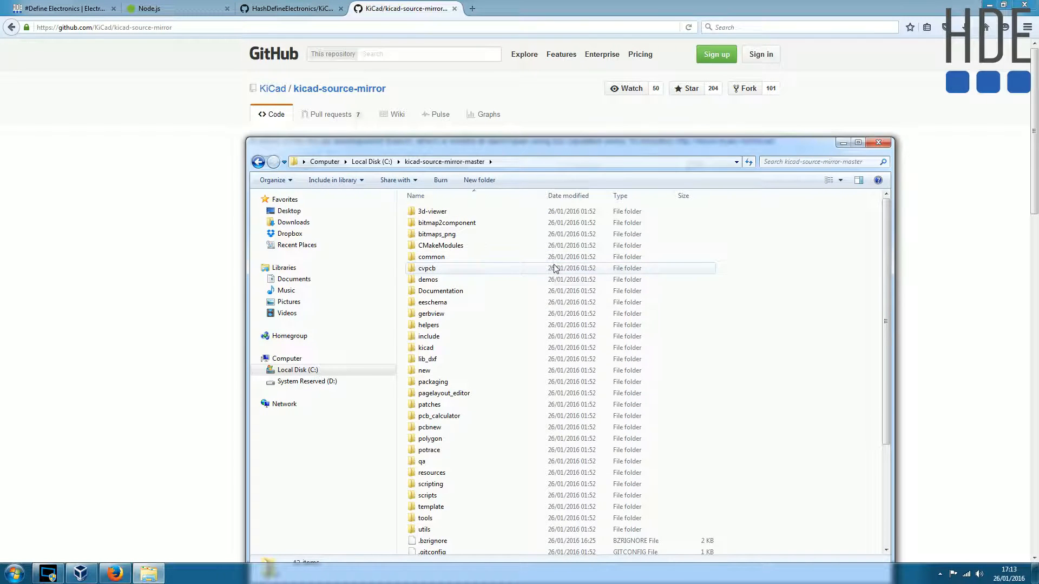
{"action": "double_click", "coordinate": [433, 280]}
{"action": "left_click", "coordinate": [433, 211]}
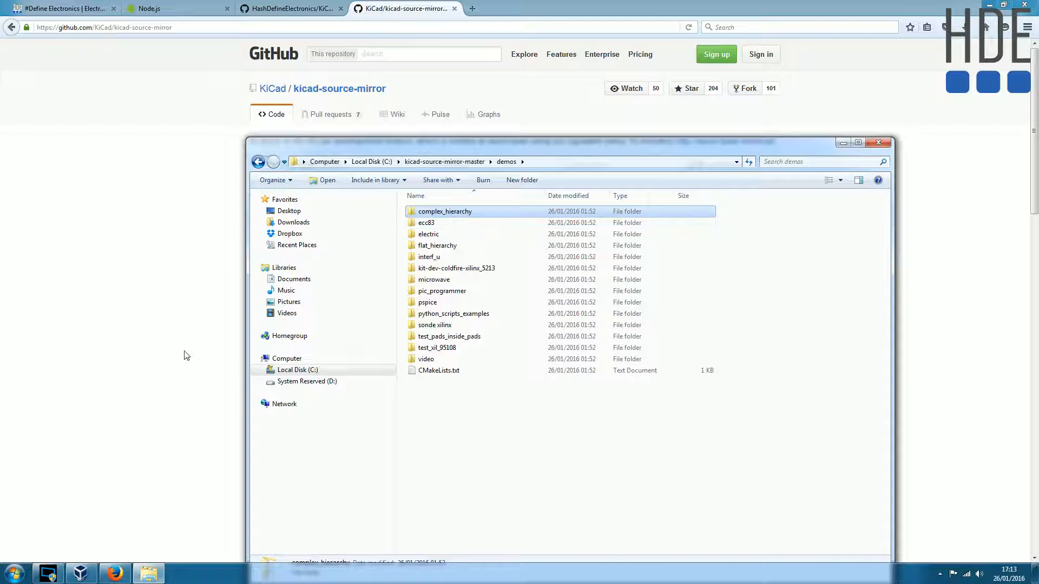
- Read the project page's instructions for adding KiCad_BOM_Wizard to the KiCad plugin manager, including the HTML profile
{"action": "left_click", "coordinate": [73, 7]}
{"action": "scroll", "coordinate": [173, 325], "scroll_direction": "down", "scroll_amount": 6}
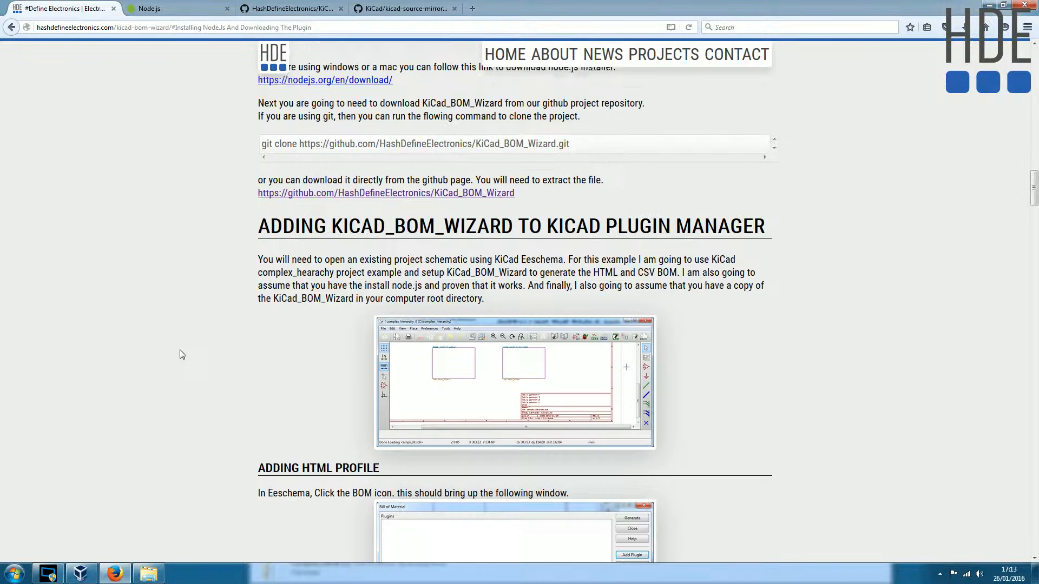
{"action": "left_click_drag", "start_coordinate": [777, 210], "coordinate": [489, 211]}
{"action": "scroll", "coordinate": [140, 355], "scroll_direction": "down", "scroll_amount": 4}
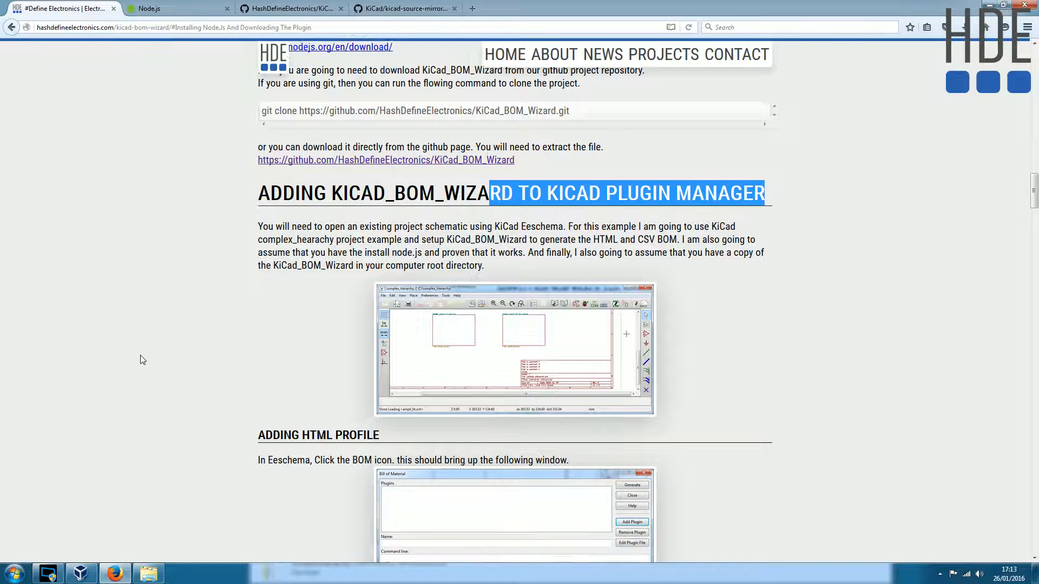
{"action": "scroll", "coordinate": [233, 319], "scroll_direction": "down", "scroll_amount": 2}
{"action": "scroll", "coordinate": [252, 254], "scroll_direction": "up", "scroll_amount": 2}
{"action": "scroll", "coordinate": [230, 319], "scroll_direction": "down", "scroll_amount": 2}
{"action": "scroll", "coordinate": [268, 282], "scroll_direction": "down", "scroll_amount": 2}
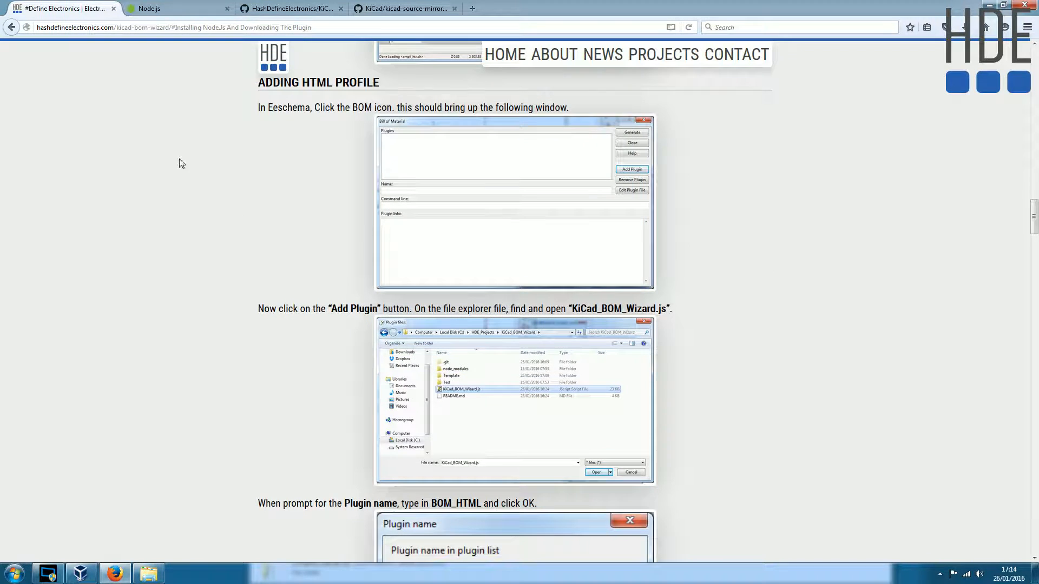
- Read the HTML profile instructions through the plugin name and highlight the sample command line for BOM_HTML
{"action": "scroll", "coordinate": [181, 369], "scroll_direction": "down", "scroll_amount": 2}
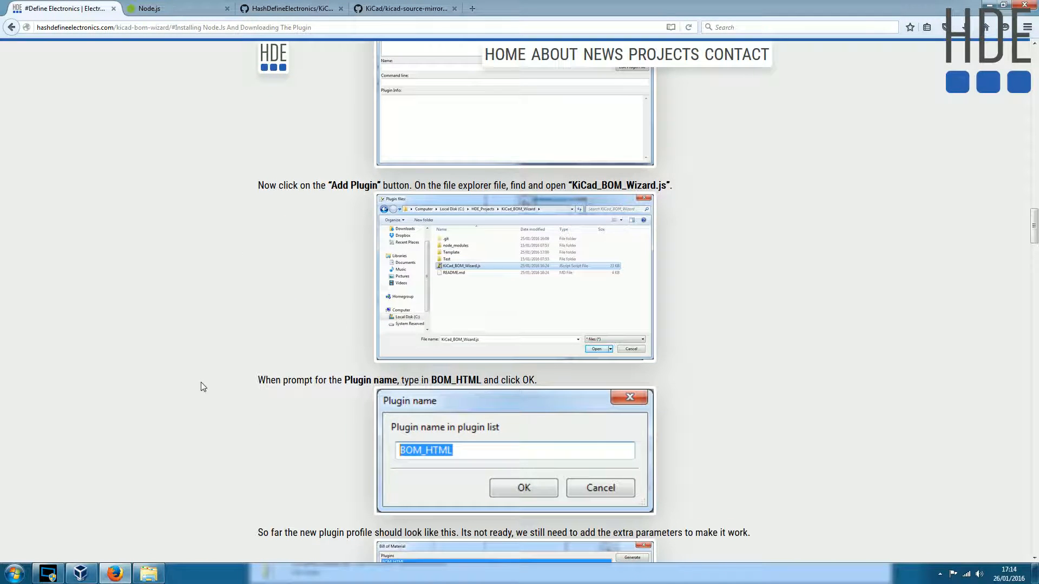
{"action": "scroll", "coordinate": [212, 439], "scroll_direction": "down", "scroll_amount": 8}
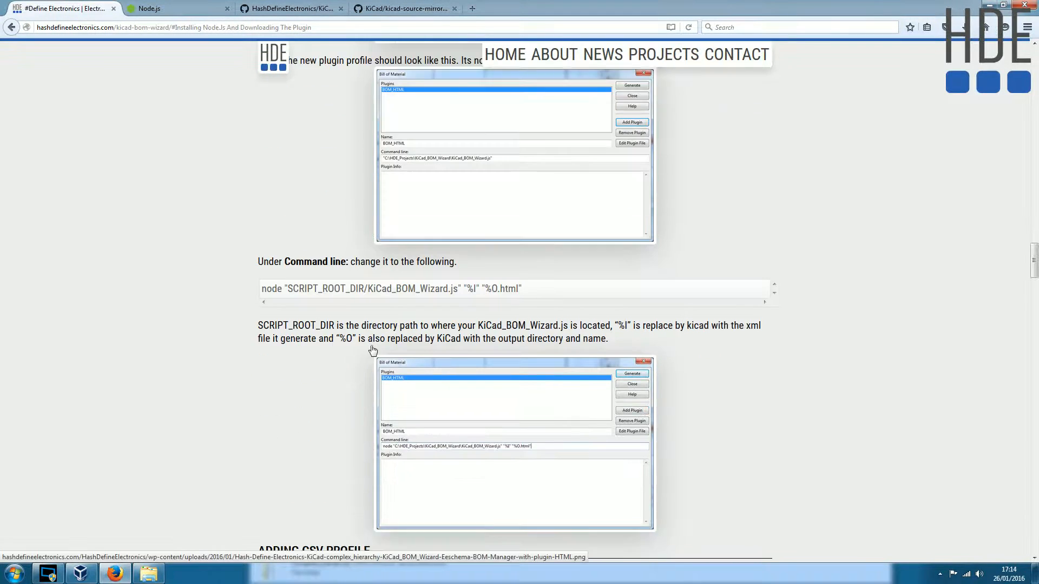
{"action": "left_click_drag", "start_coordinate": [523, 268], "coordinate": [227, 269]}
{"action": "left_click", "coordinate": [241, 372]}
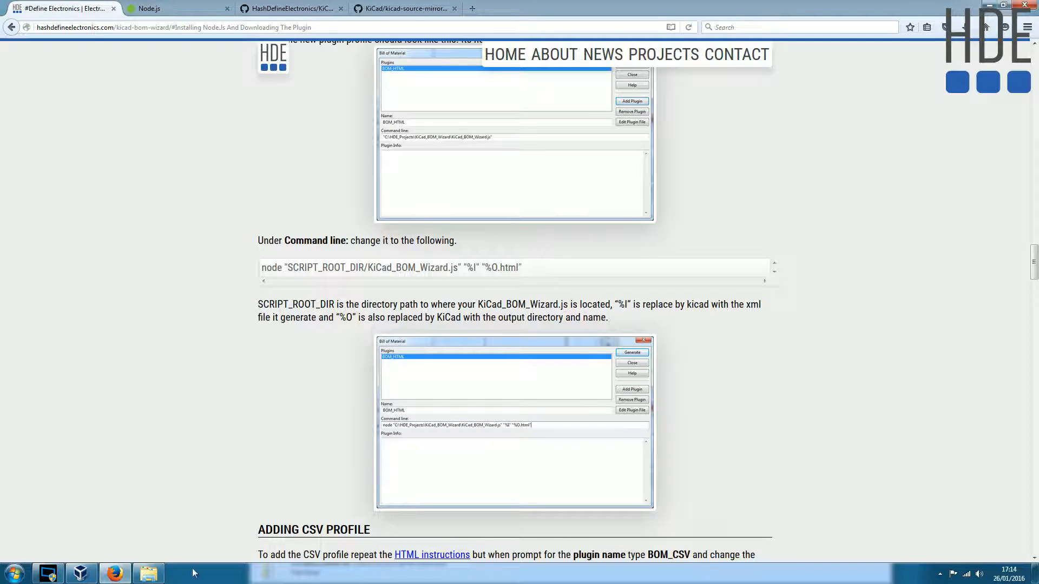
- Search the installed programs for "kicad" and launch KiCad
{"action": "left_click", "coordinate": [14, 573]}
{"action": "type", "text": "kicad"}
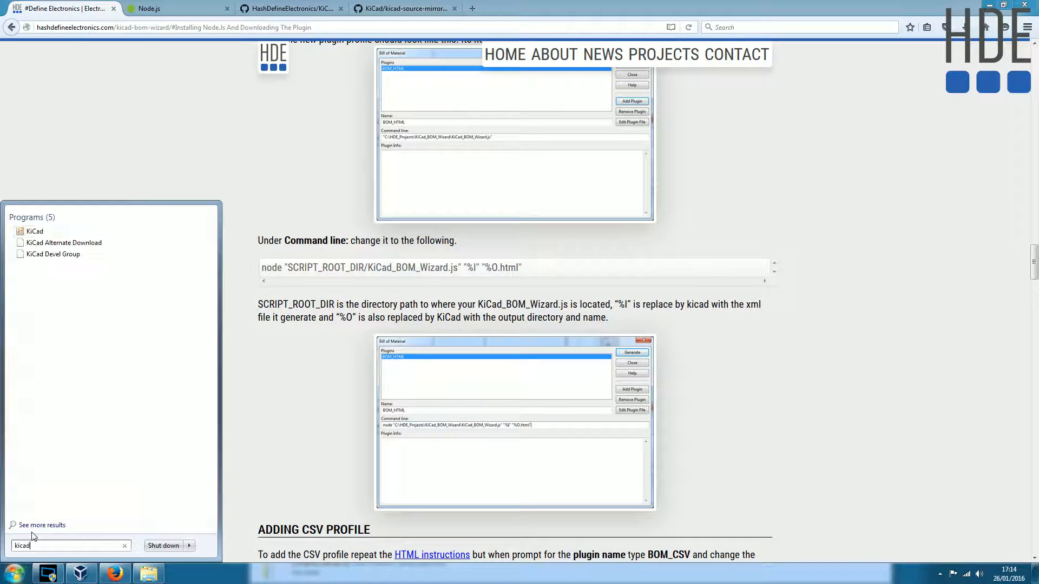
{"action": "left_click", "coordinate": [40, 232]}
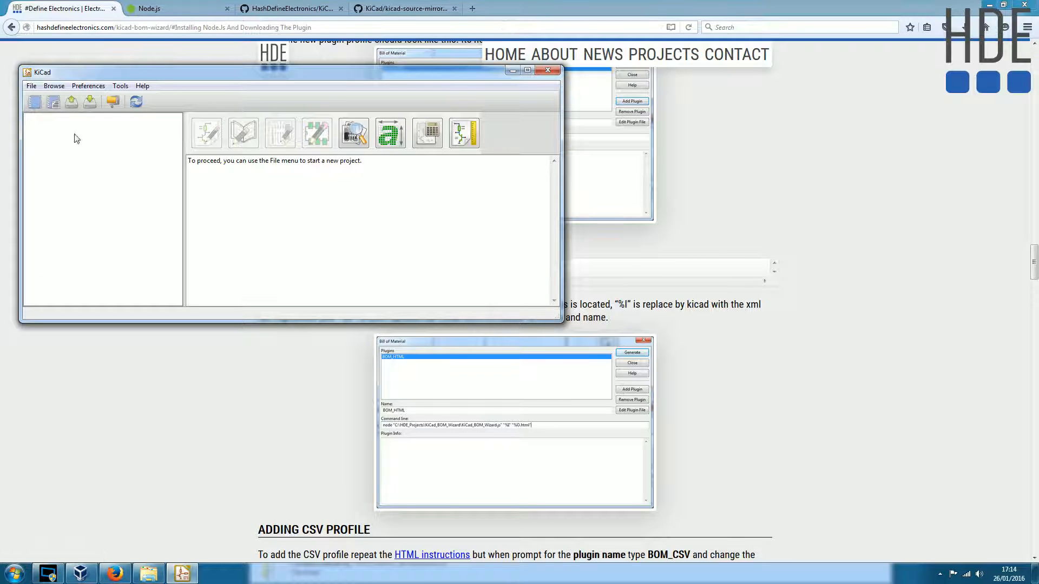
- Open the existing project complex_hierarchy.pro from C:\kicad-source-mirror-master\demos\complex_hierarchy
{"action": "left_click", "coordinate": [72, 103]}
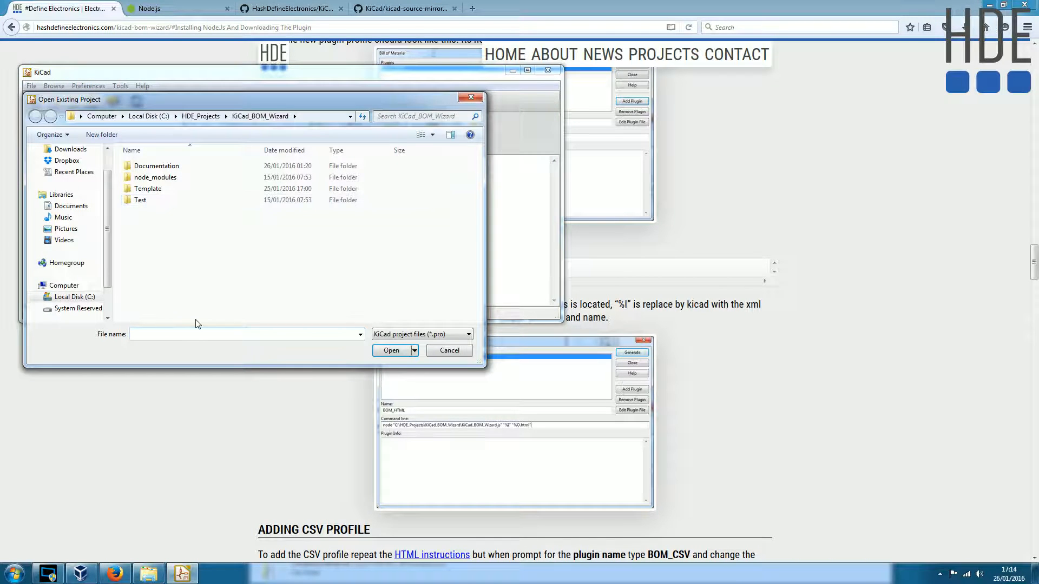
{"action": "left_click", "coordinate": [75, 297]}
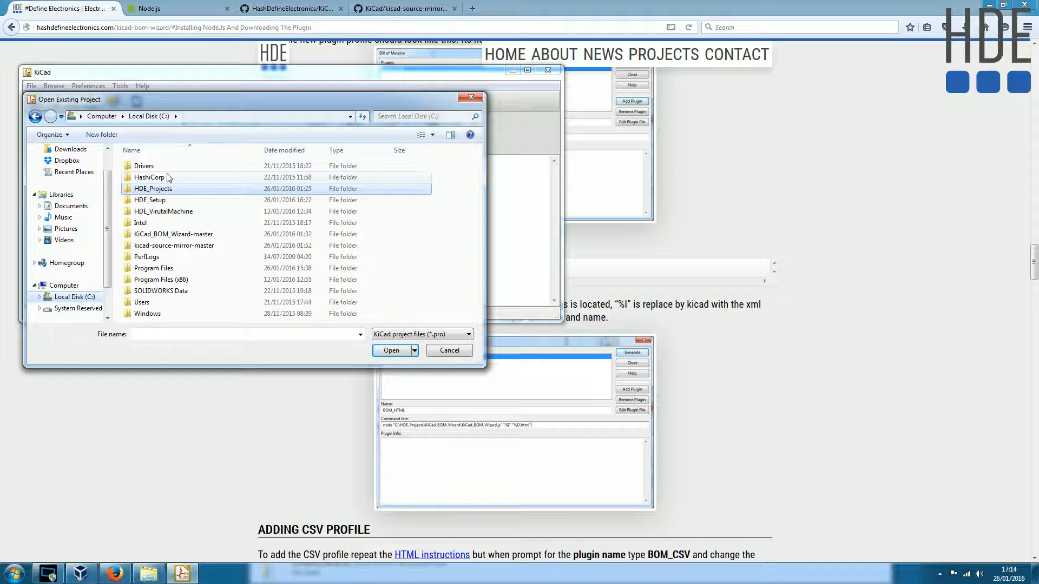
{"action": "left_click", "coordinate": [174, 246]}
{"action": "double_click", "coordinate": [169, 248]}
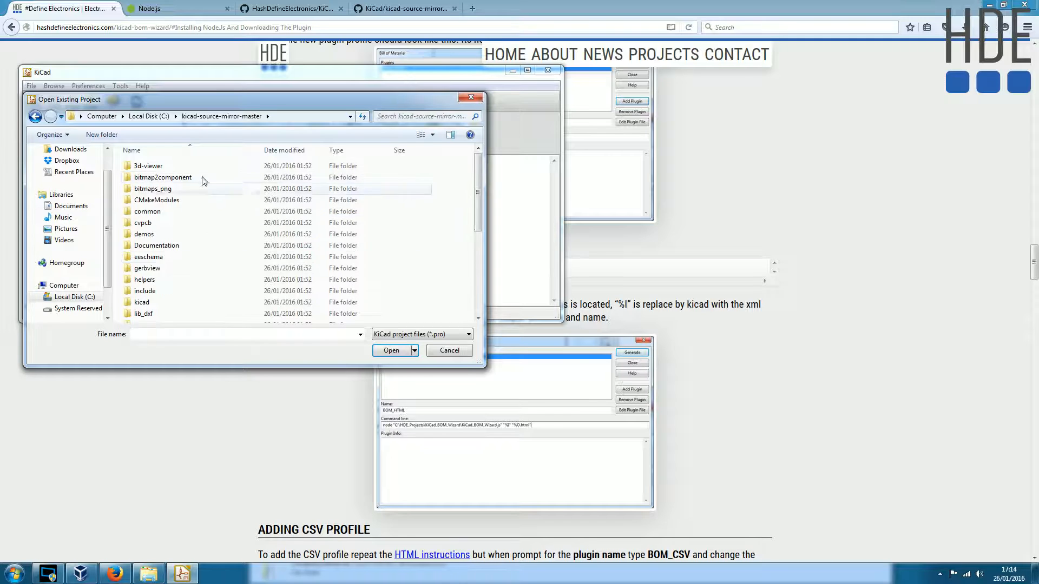
{"action": "double_click", "coordinate": [151, 235]}
{"action": "left_click", "coordinate": [162, 168]}
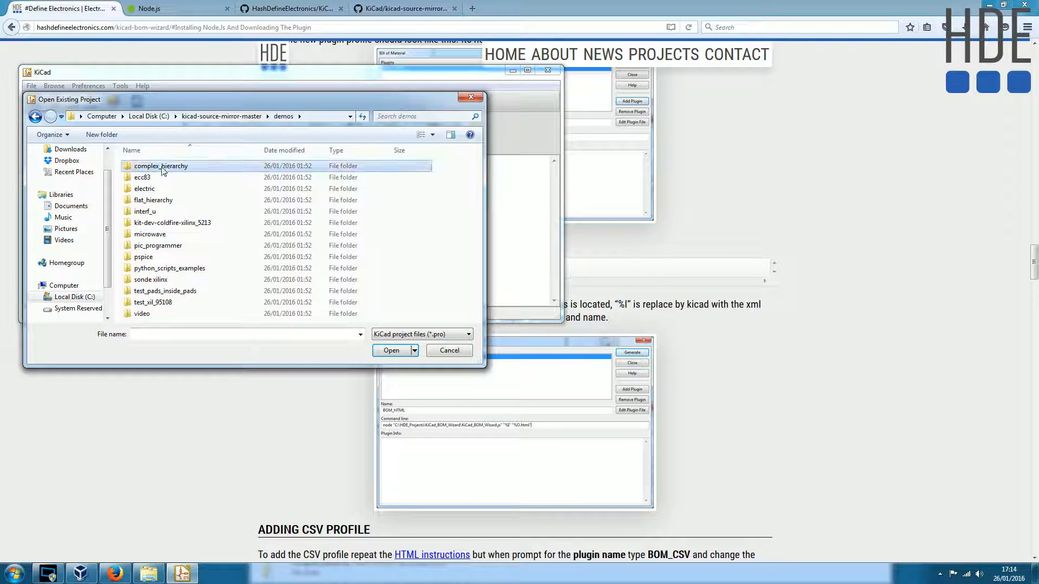
{"action": "double_click", "coordinate": [163, 168]}
{"action": "double_click", "coordinate": [168, 168]}
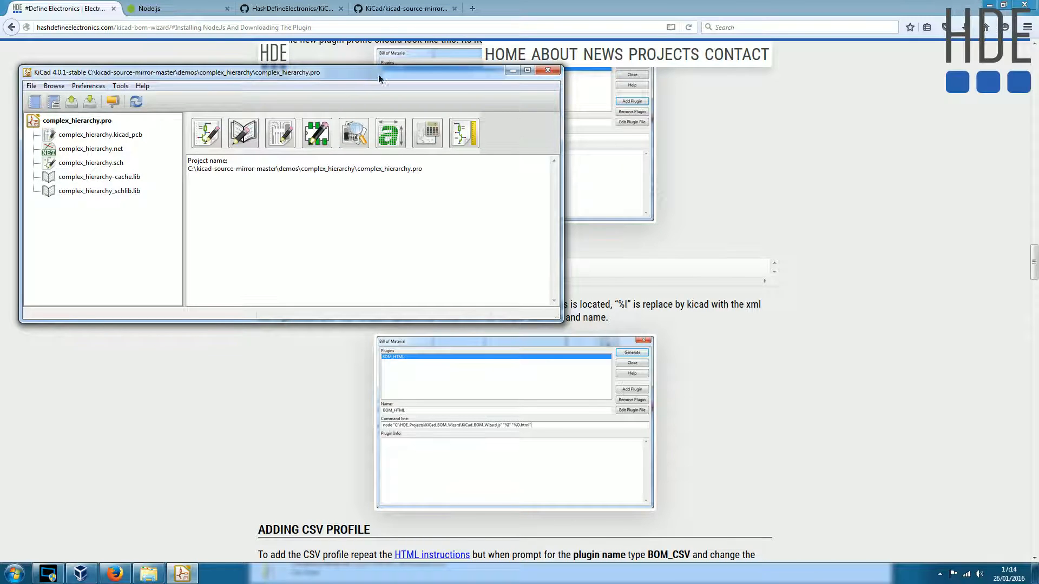
- Enlarge the KiCad project window, then open the complex_hierarchy schematic in Eeschema and maximize the editor
{"action": "left_click_drag", "start_coordinate": [373, 74], "coordinate": [430, 75]}
{"action": "left_click_drag", "start_coordinate": [619, 322], "coordinate": [800, 467]}
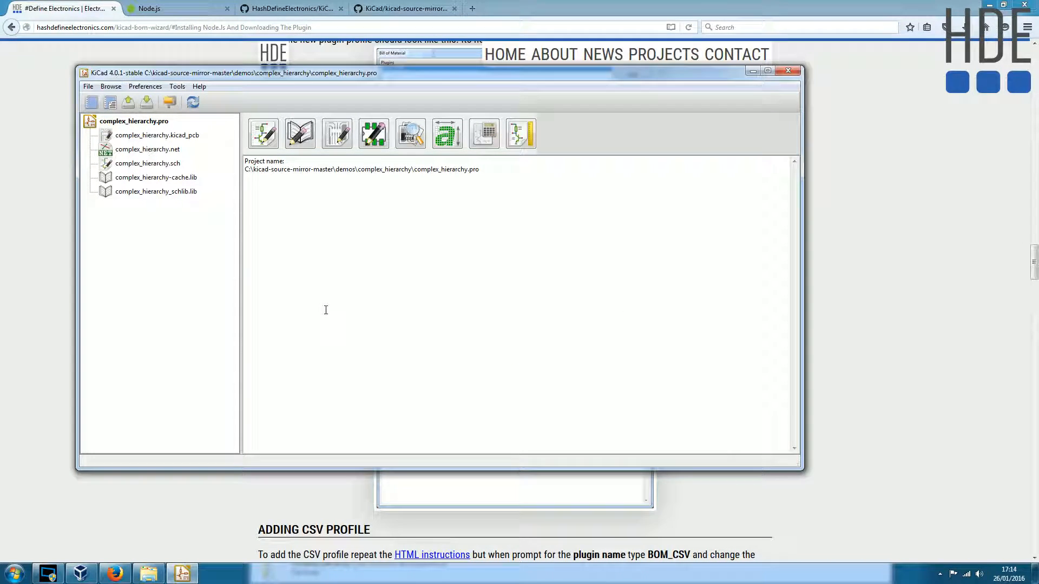
{"action": "left_click_drag", "start_coordinate": [360, 72], "coordinate": [395, 72]}
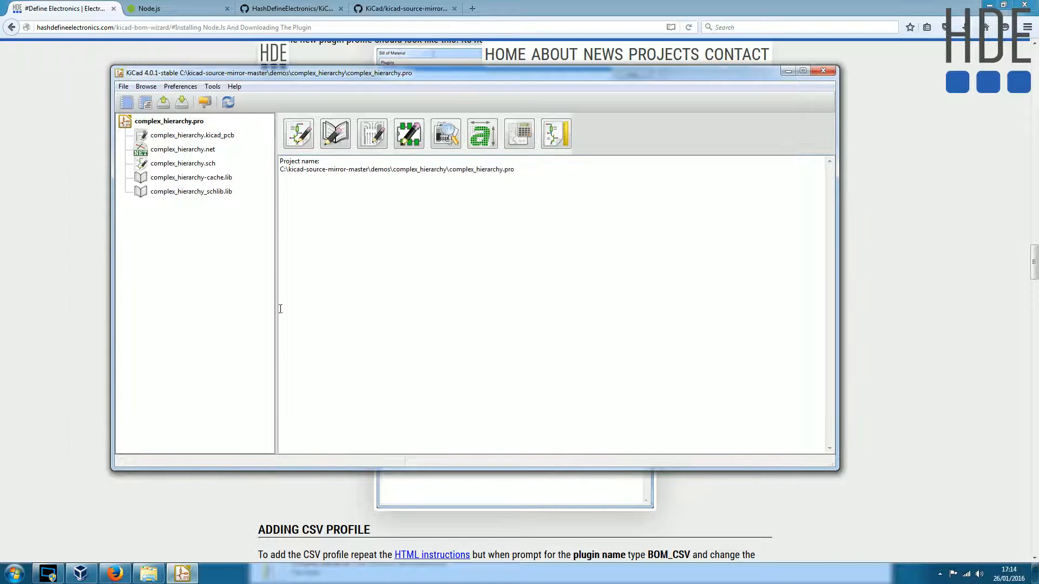
{"action": "left_click", "coordinate": [293, 145]}
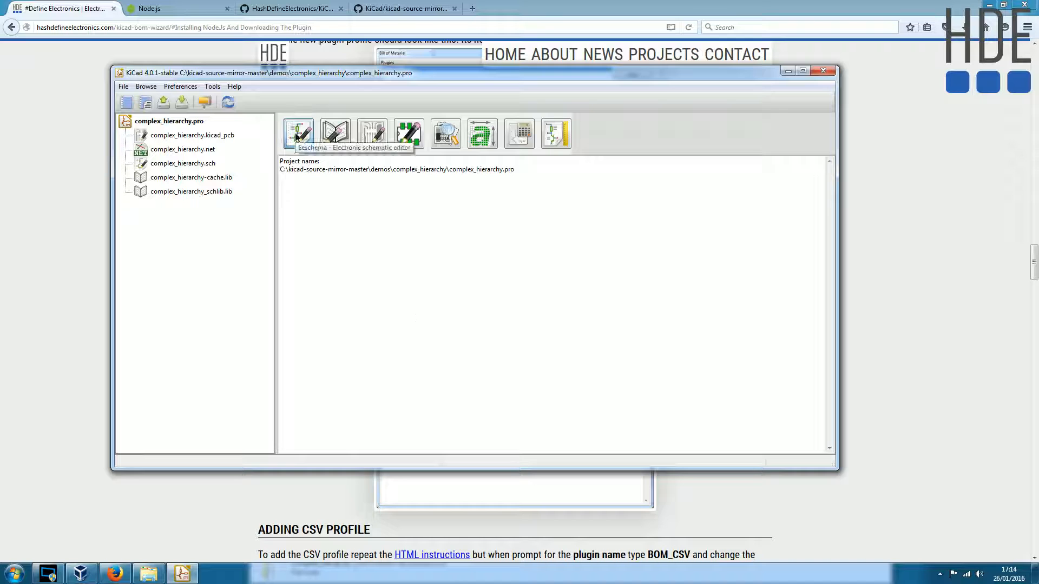
{"action": "left_click_drag", "start_coordinate": [374, 78], "coordinate": [533, 119]}
{"action": "double_click", "coordinate": [532, 119]}
{"action": "scroll", "coordinate": [499, 220], "scroll_direction": "up", "scroll_amount": 3}
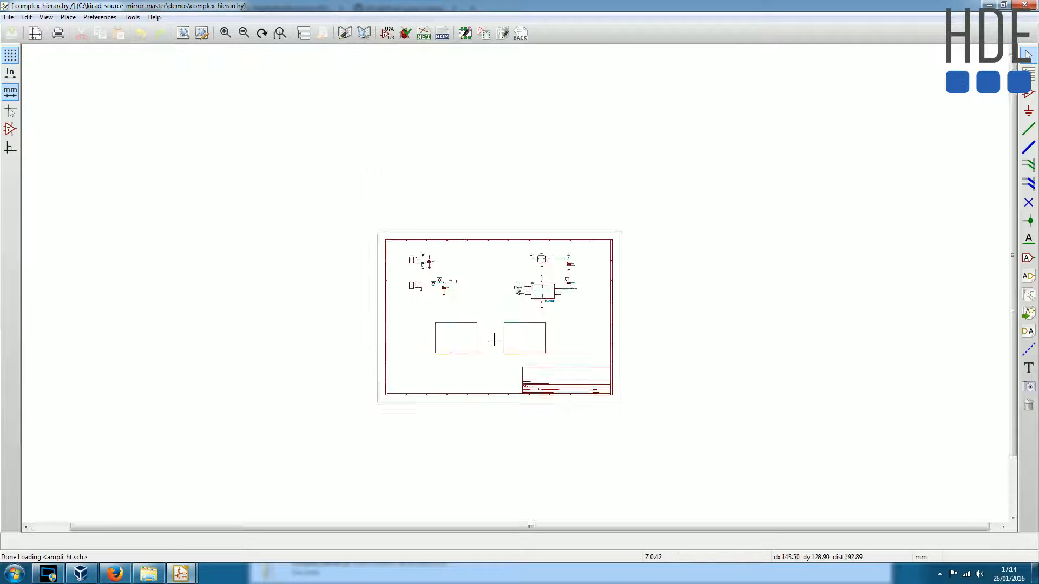
{"action": "scroll", "coordinate": [499, 273], "scroll_direction": "down", "scroll_amount": 1}
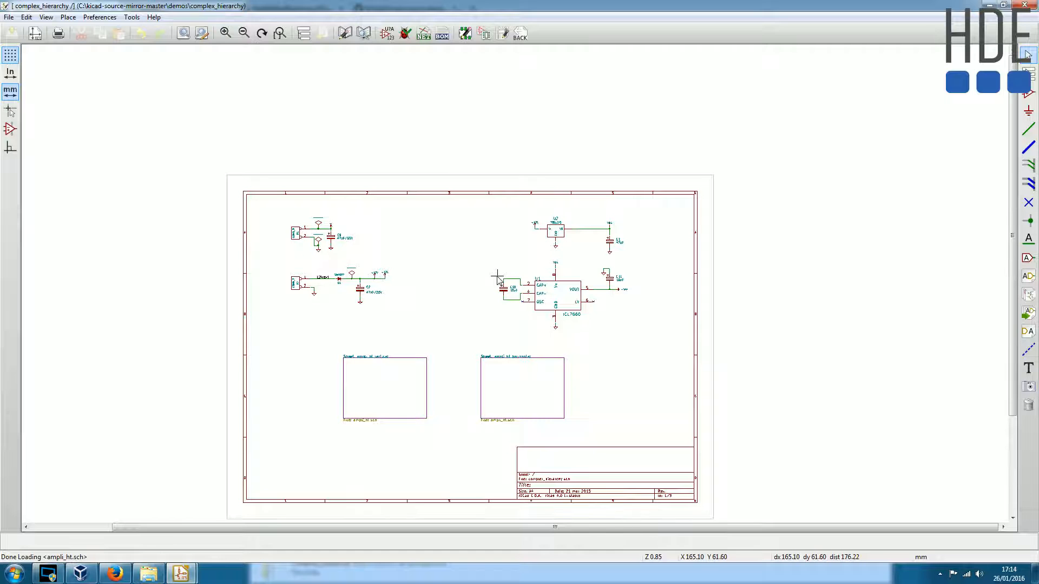
- Open the schematic's Bill of Material dialog and widen it to give the command line more room
{"action": "key", "text": "alt"}
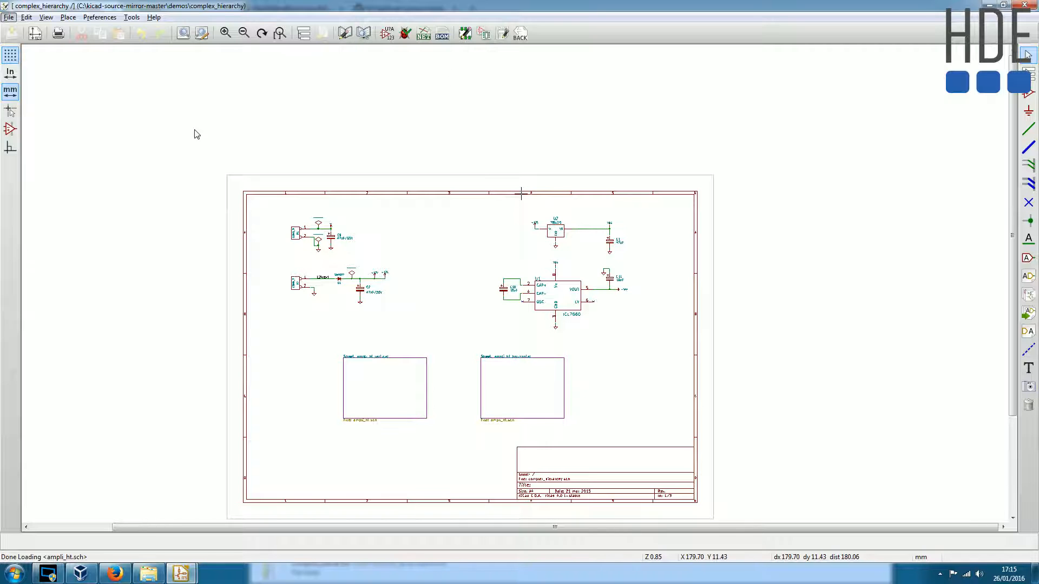
{"action": "left_click", "coordinate": [443, 35]}
{"action": "left_click_drag", "start_coordinate": [501, 157], "coordinate": [479, 143]}
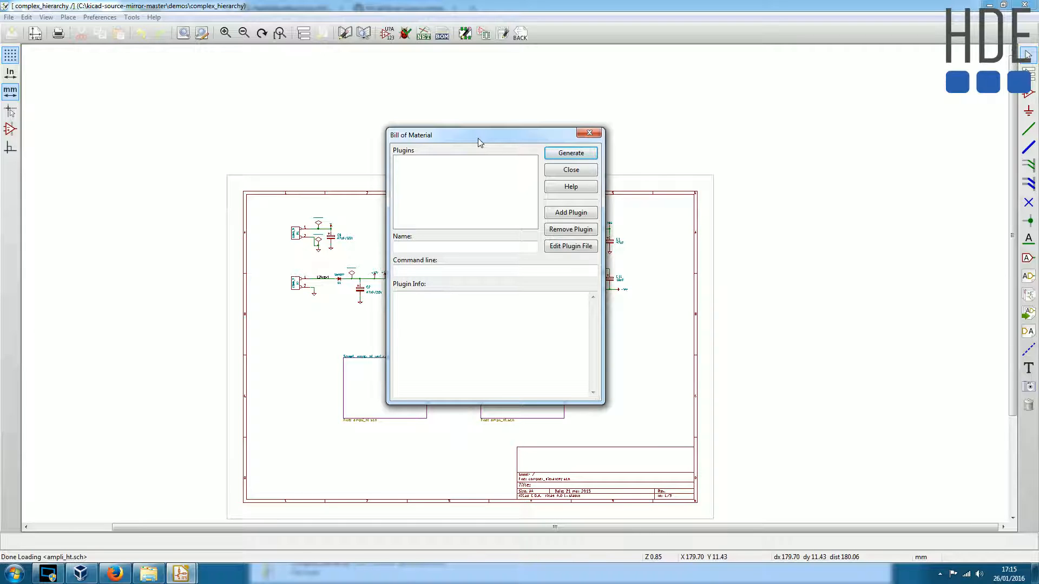
{"action": "left_click_drag", "start_coordinate": [478, 143], "coordinate": [392, 122]}
{"action": "left_click_drag", "start_coordinate": [516, 254], "coordinate": [720, 254]}
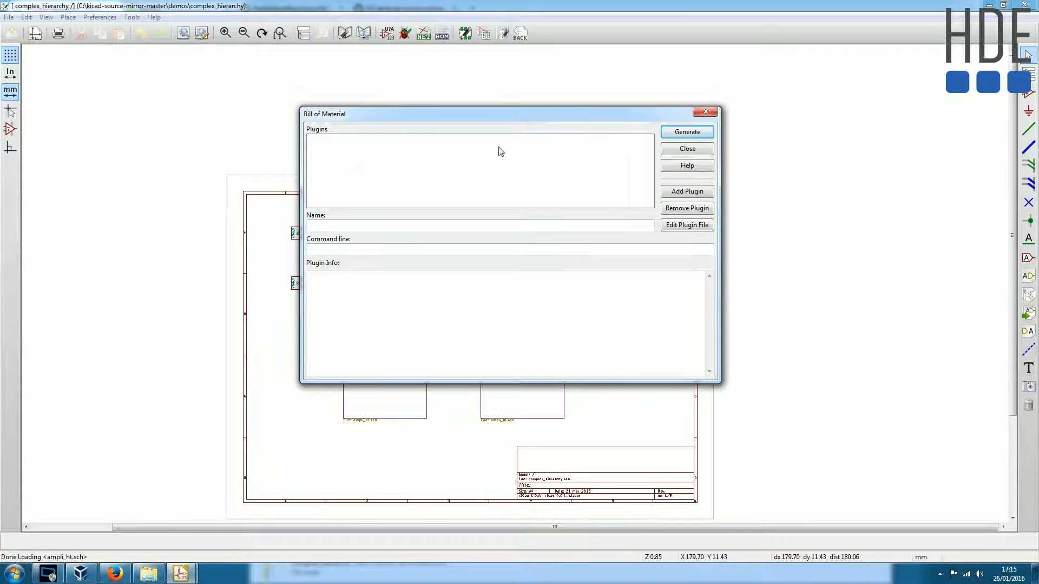
{"action": "left_click_drag", "start_coordinate": [509, 119], "coordinate": [471, 120]}
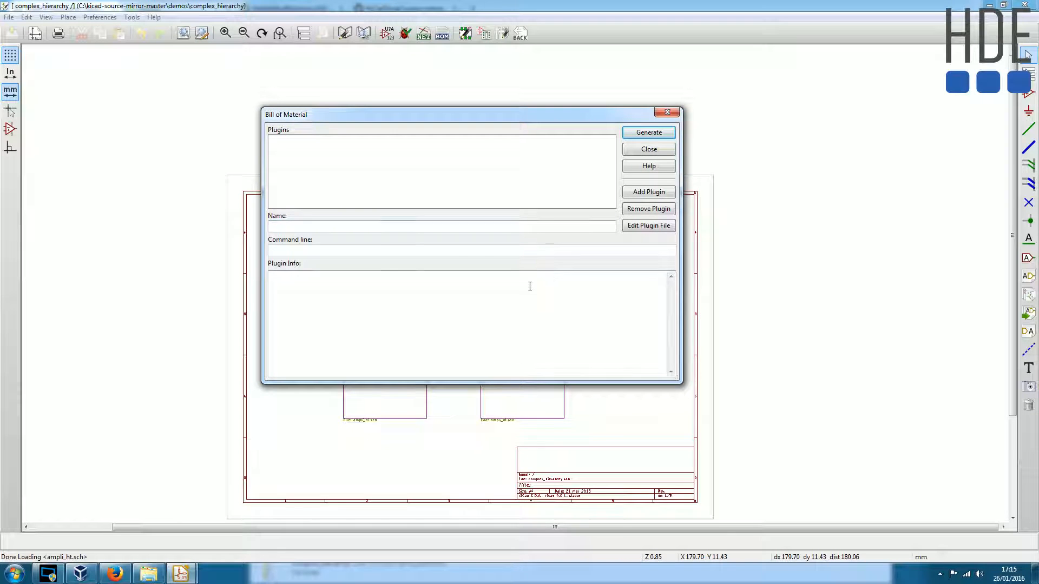
- Add KiCad_BOM_Wizard.js from C:\KiCad_BOM_Wizard-master as a BOM plugin named BOM_HTML
{"action": "left_click", "coordinate": [650, 194]}
{"action": "scroll", "coordinate": [344, 285], "scroll_direction": "down", "scroll_amount": 2}
{"action": "left_click", "coordinate": [317, 305]}
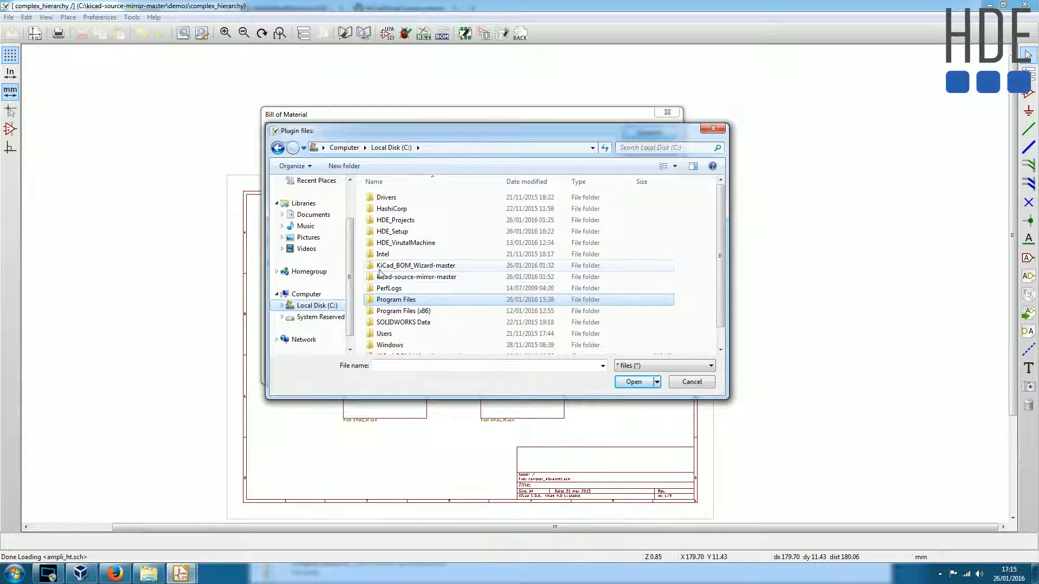
{"action": "double_click", "coordinate": [403, 265]}
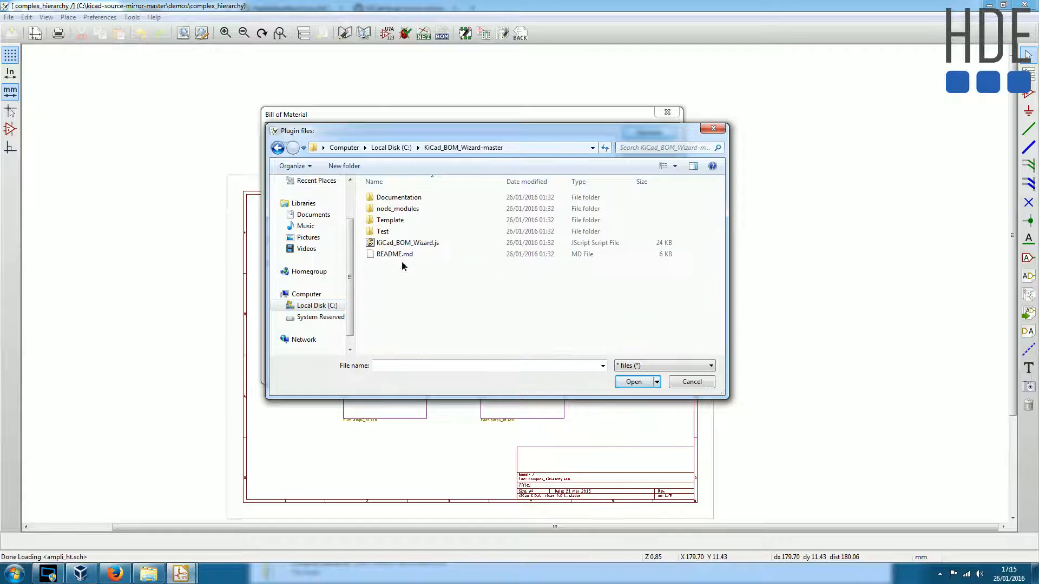
{"action": "left_click", "coordinate": [466, 243]}
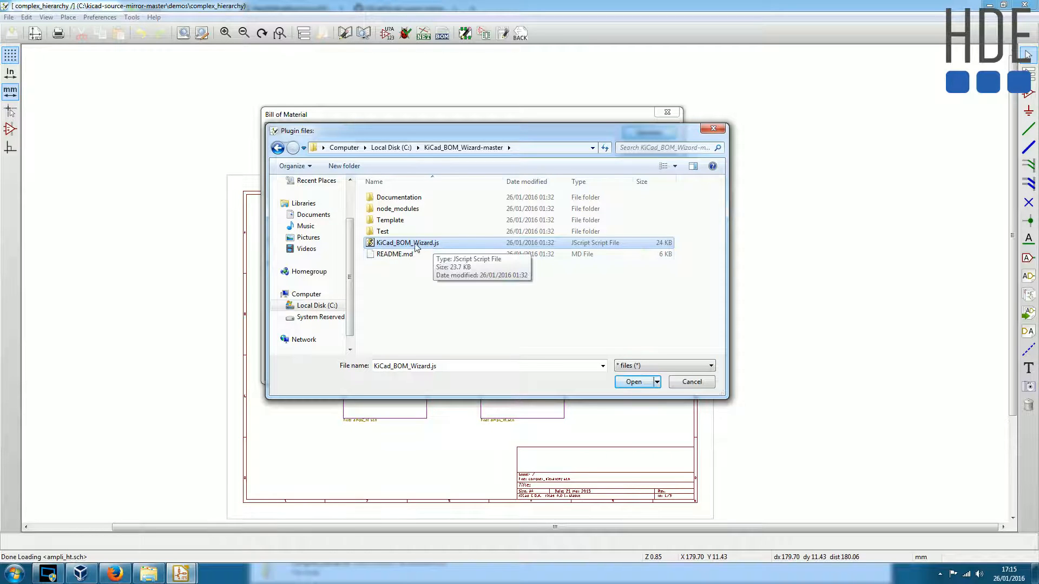
{"action": "double_click", "coordinate": [416, 245]}
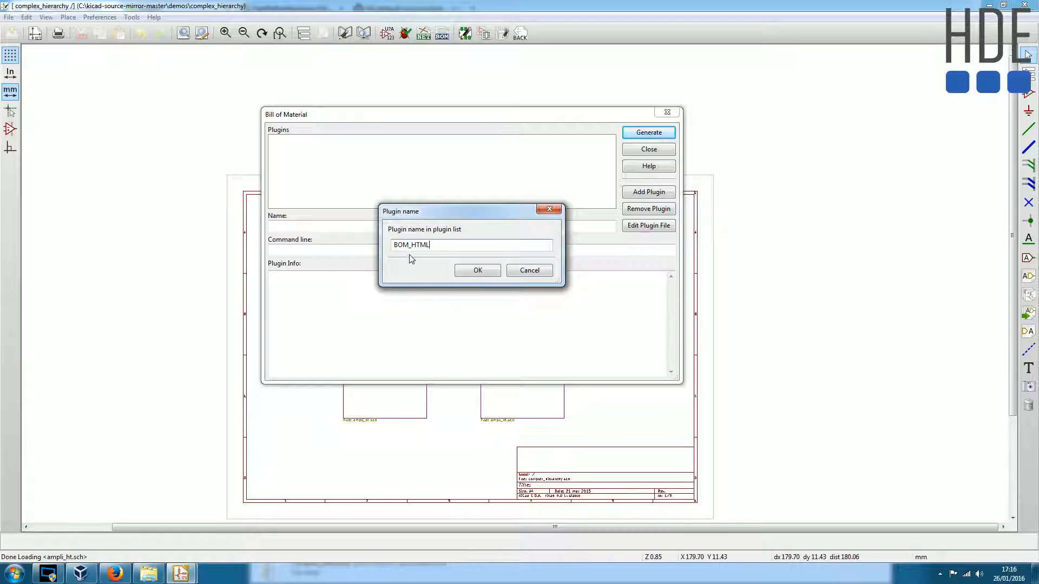
{"action": "left_click", "coordinate": [477, 272]}
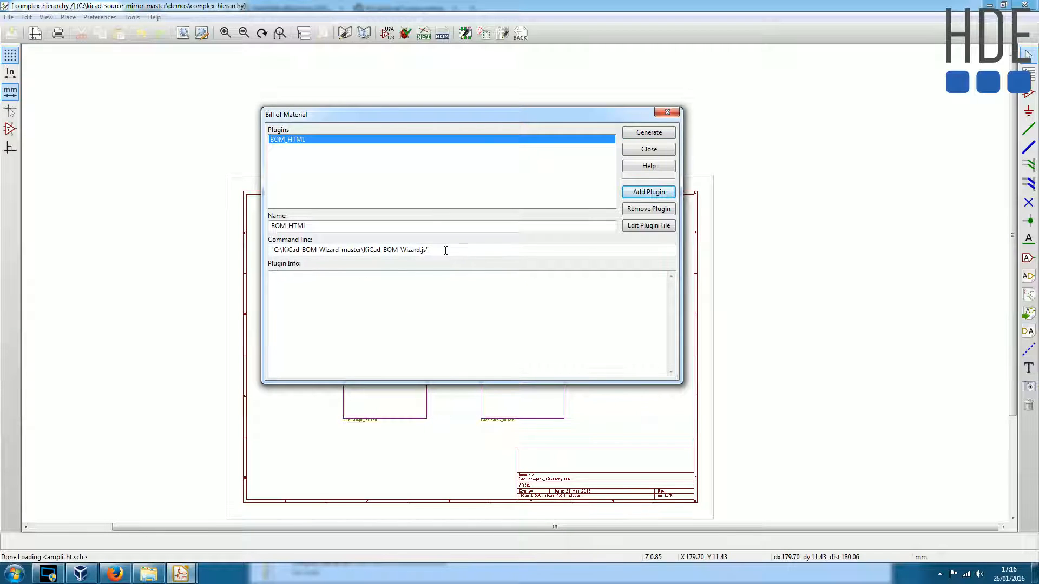
- Examine the BOM_HTML plugin's command line, then switch to Firefox and find the project page's command line for the HTML profile
{"action": "left_click_drag", "start_coordinate": [441, 249], "coordinate": [271, 250]}
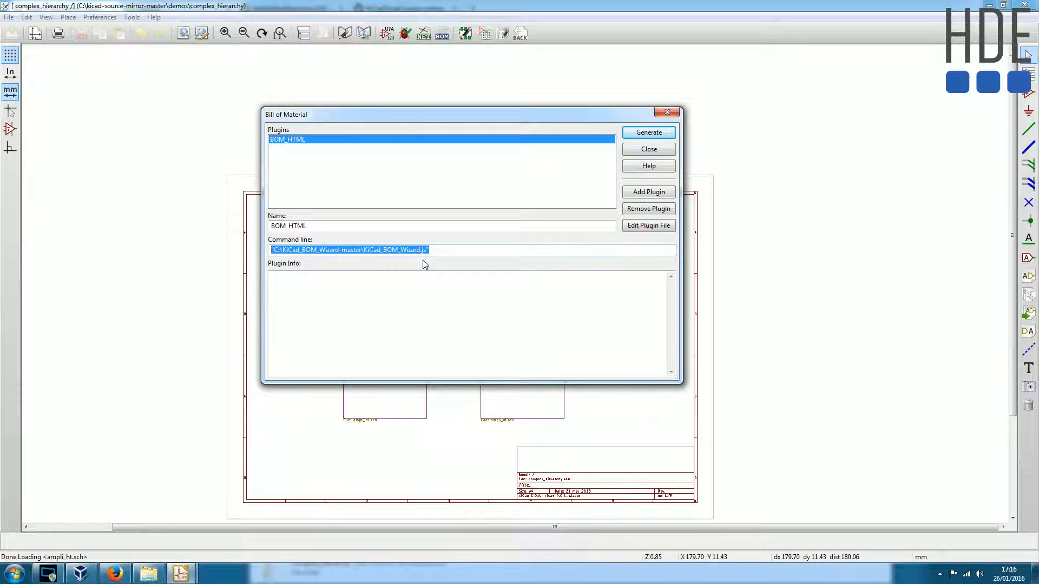
{"action": "left_click", "coordinate": [446, 251]}
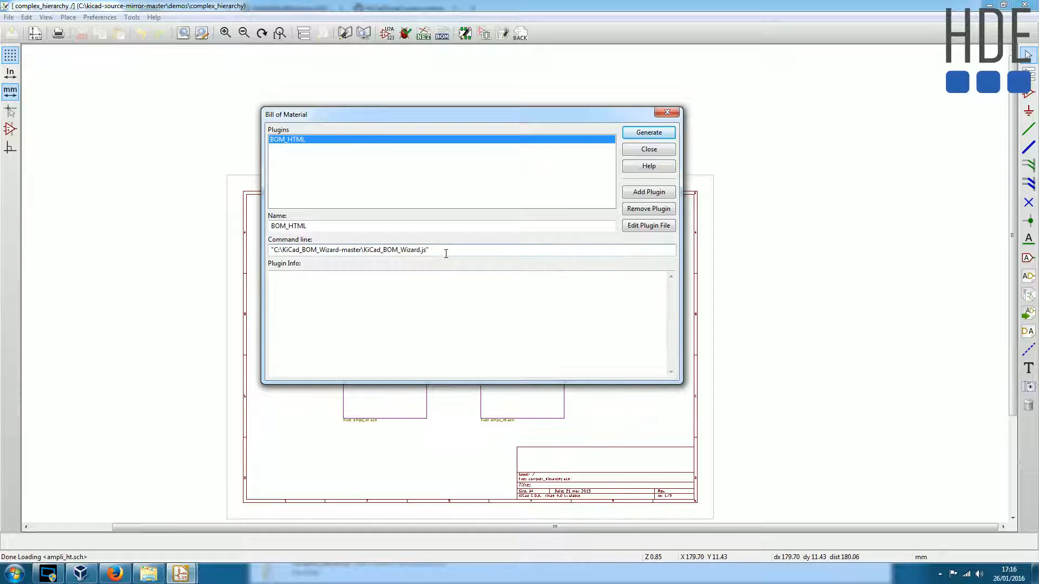
{"action": "left_click", "coordinate": [115, 573]}
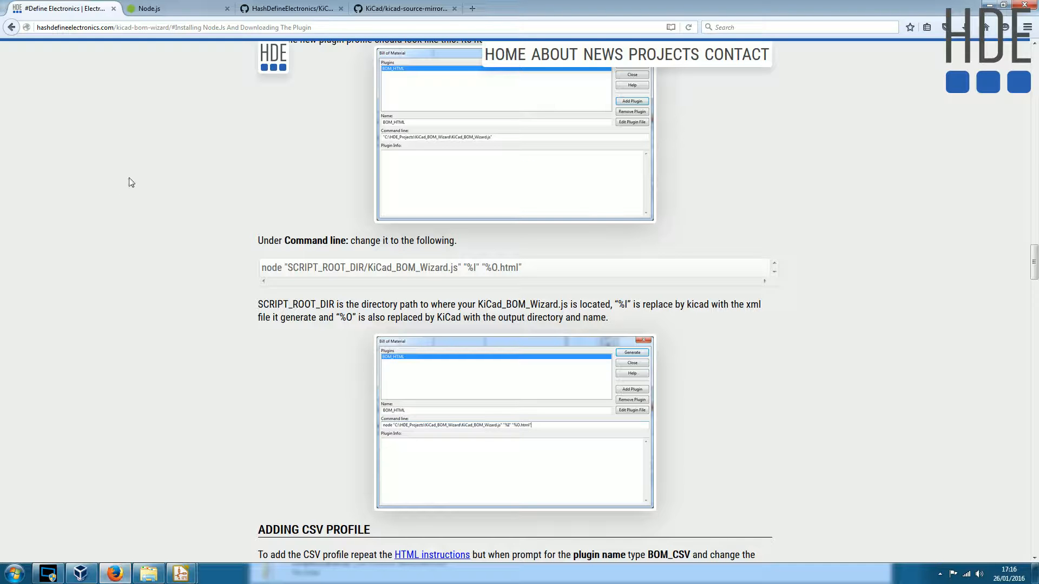
{"action": "scroll", "coordinate": [198, 323], "scroll_direction": "down", "scroll_amount": 5}
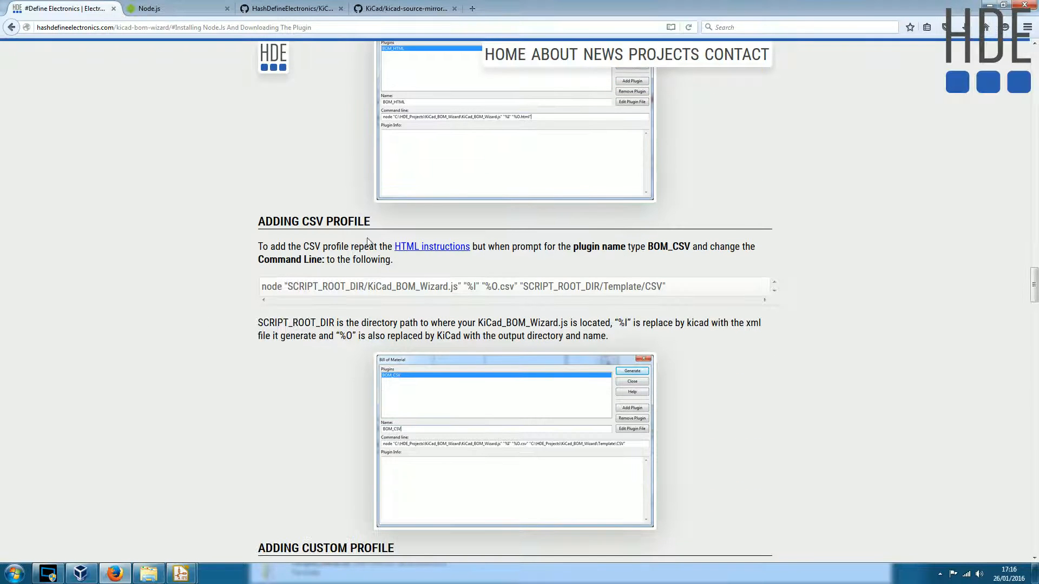
{"action": "scroll", "coordinate": [285, 282], "scroll_direction": "up", "scroll_amount": 12}
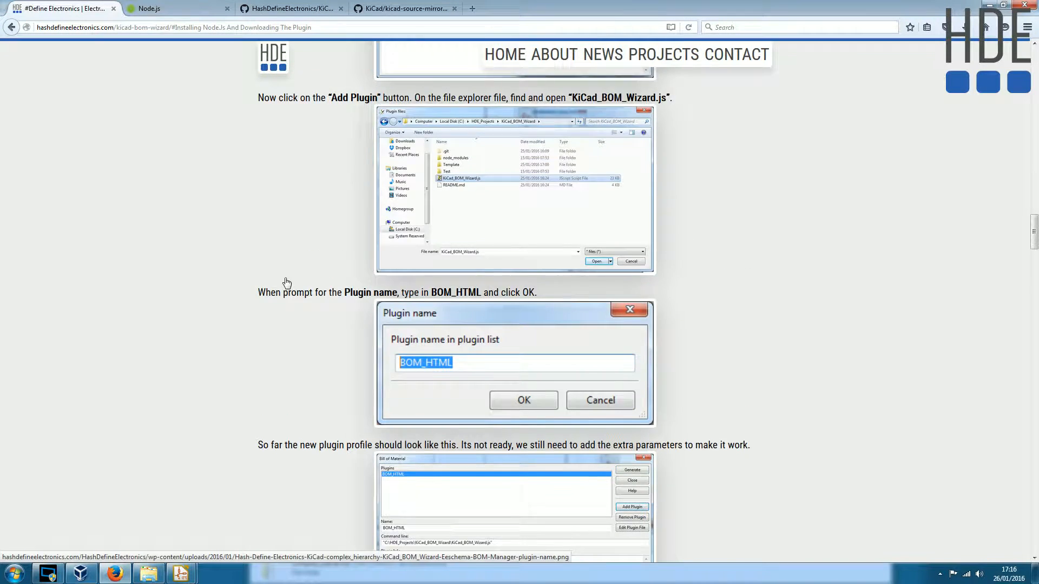
{"action": "scroll", "coordinate": [287, 283], "scroll_direction": "up", "scroll_amount": 4}
{"action": "scroll", "coordinate": [287, 283], "scroll_direction": "down", "scroll_amount": 8}
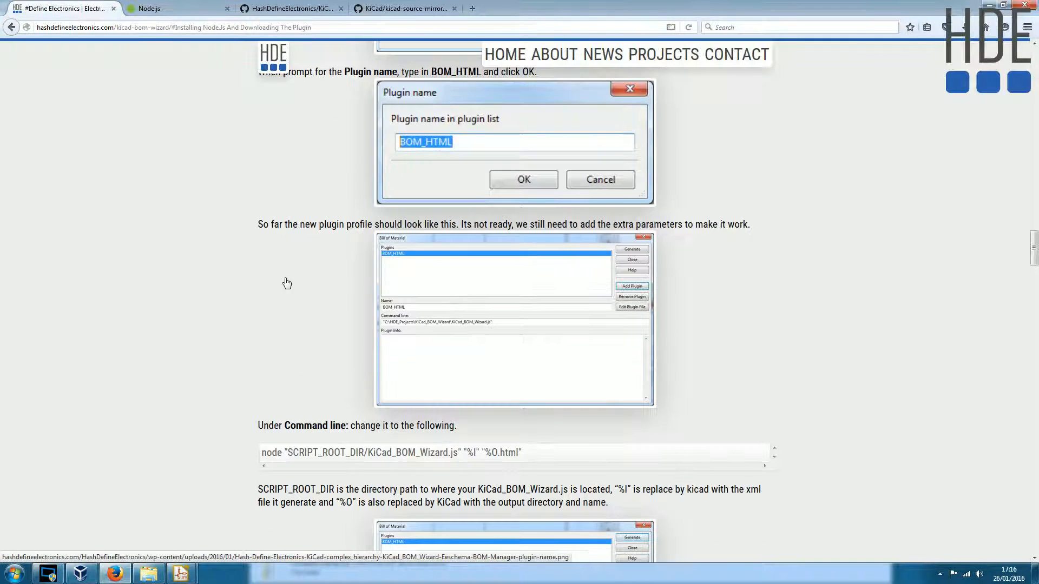
{"action": "scroll", "coordinate": [287, 283], "scroll_direction": "down", "scroll_amount": 2}
{"action": "scroll", "coordinate": [259, 330], "scroll_direction": "down", "scroll_amount": 1}
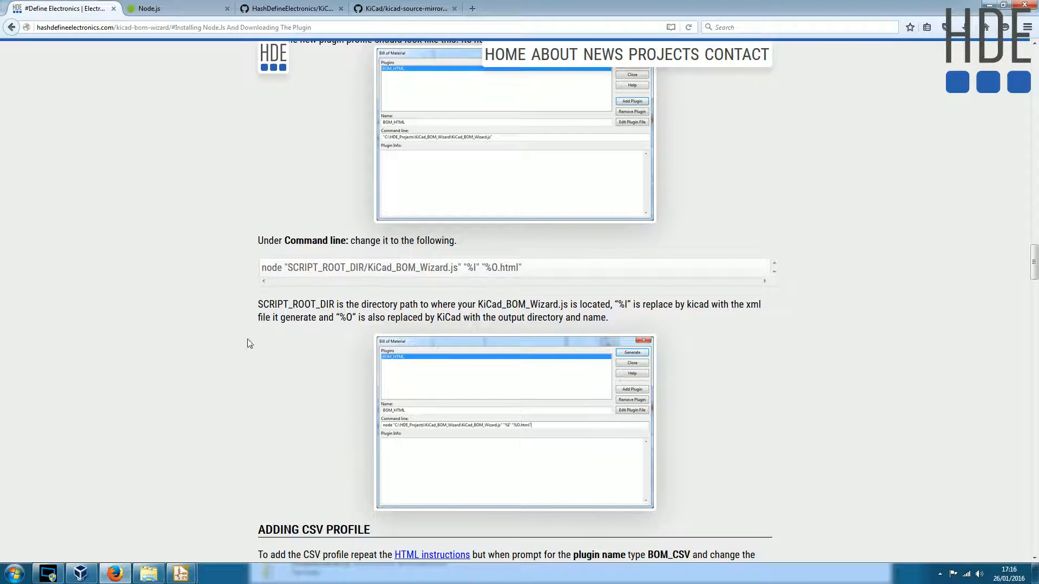
- Enlarge the project page and examine the sample HTML command line, highlighting its KiCad_BOM_Wizard.js script path and the node prefix
{"action": "left_click_drag", "start_coordinate": [540, 268], "coordinate": [248, 269]}
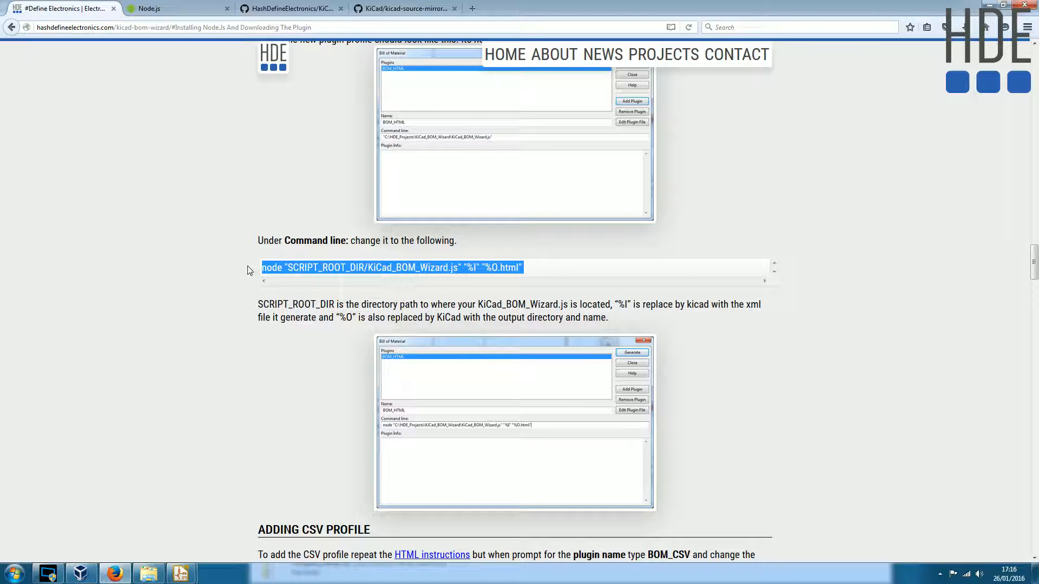
{"action": "scroll", "coordinate": [306, 300], "scroll_direction": "up", "scroll_amount": 4, "text": "ctrl"}
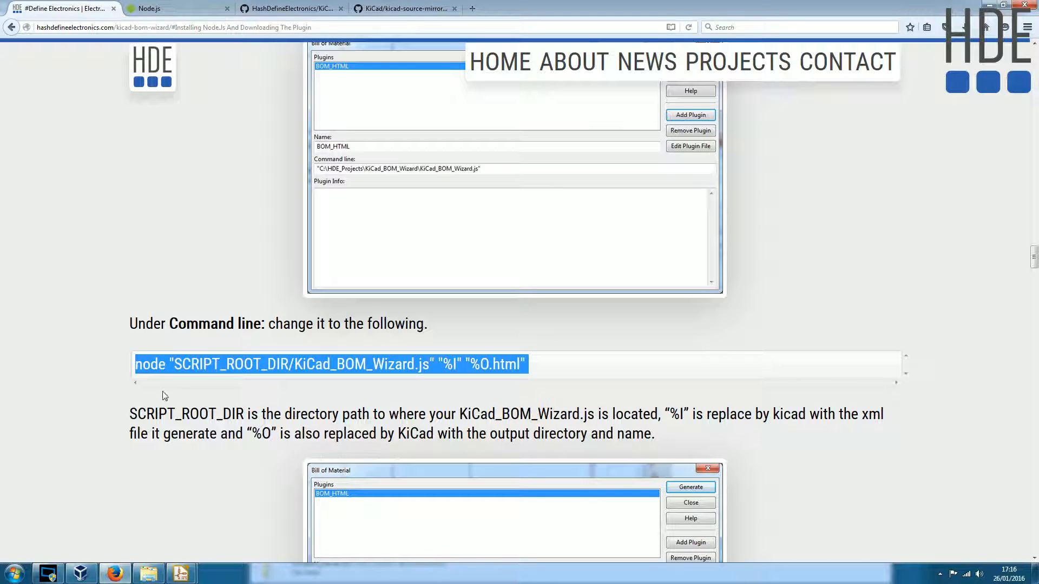
{"action": "left_click", "coordinate": [151, 369]}
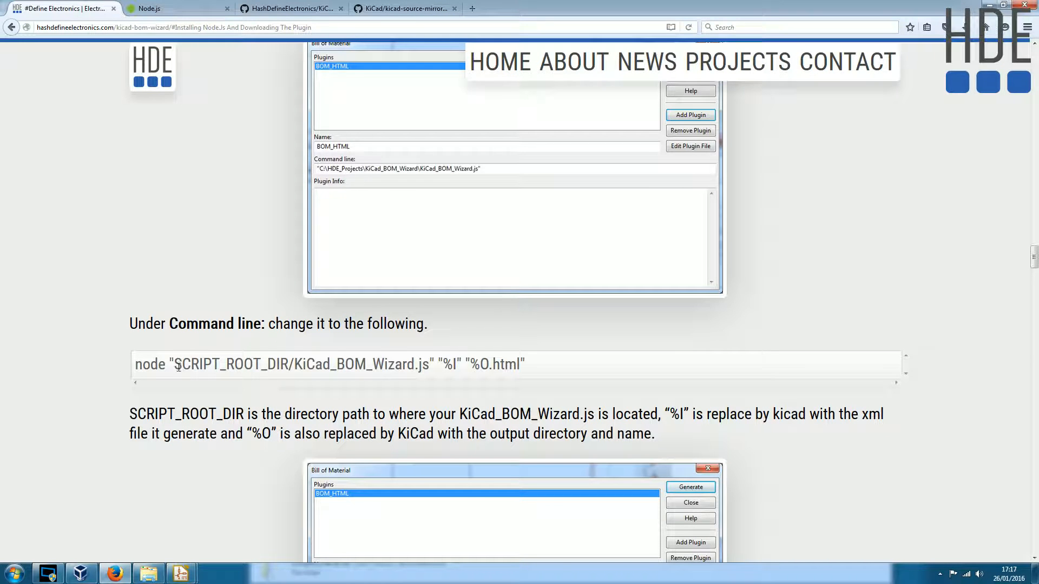
{"action": "left_click_drag", "start_coordinate": [175, 364], "coordinate": [429, 365]}
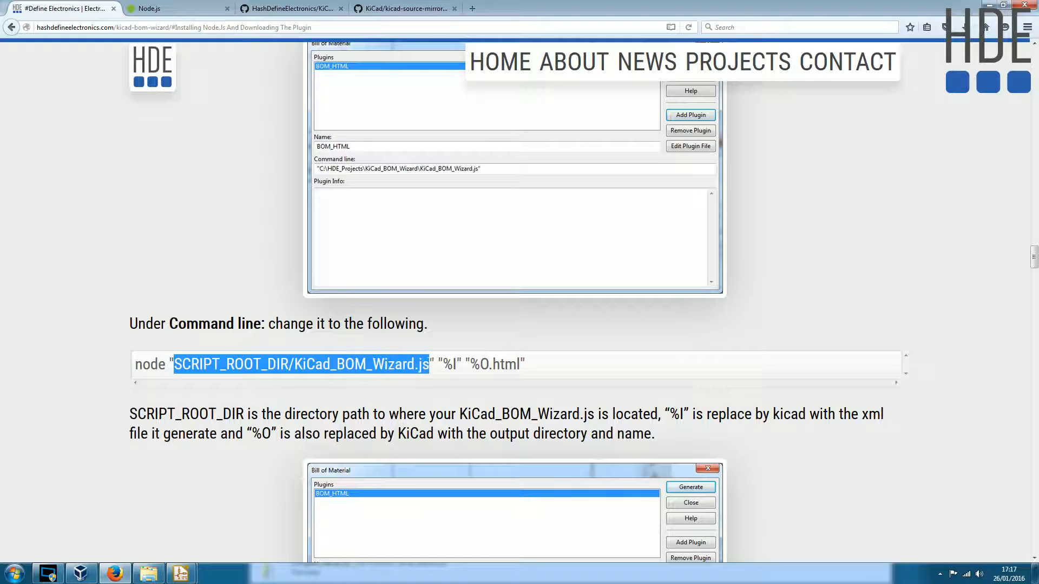
{"action": "left_click", "coordinate": [416, 366]}
{"action": "left_click_drag", "start_coordinate": [170, 364], "coordinate": [125, 363]}
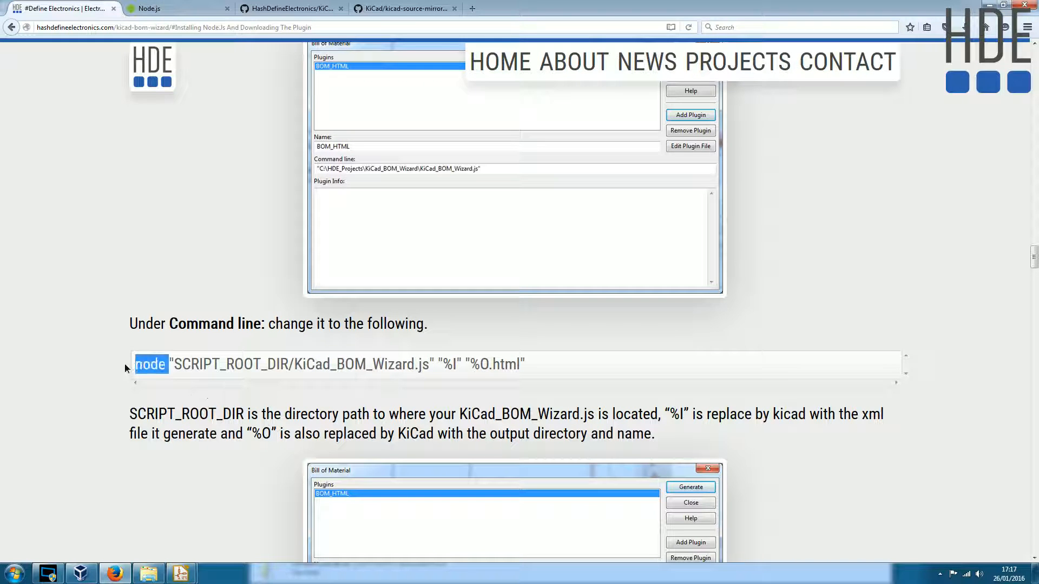
- Switch to Eeschema's Bill of Material dialog and prefix the BOM_HTML command line with node
{"action": "mouse_move", "coordinate": [180, 573]}
{"action": "left_click", "coordinate": [240, 507]}
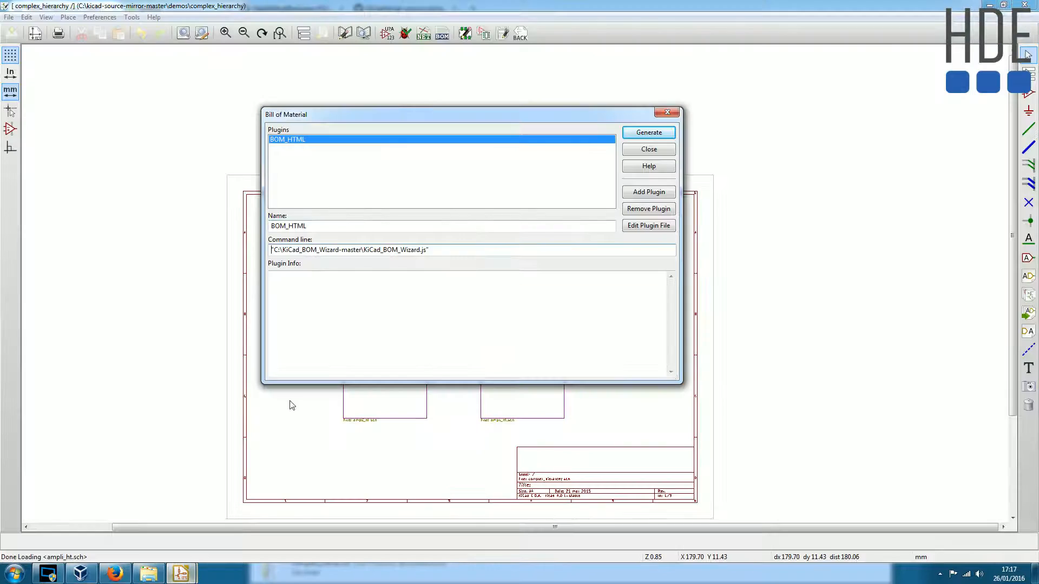
{"action": "left_click", "coordinate": [272, 250]}
{"action": "type", "text": "node"}
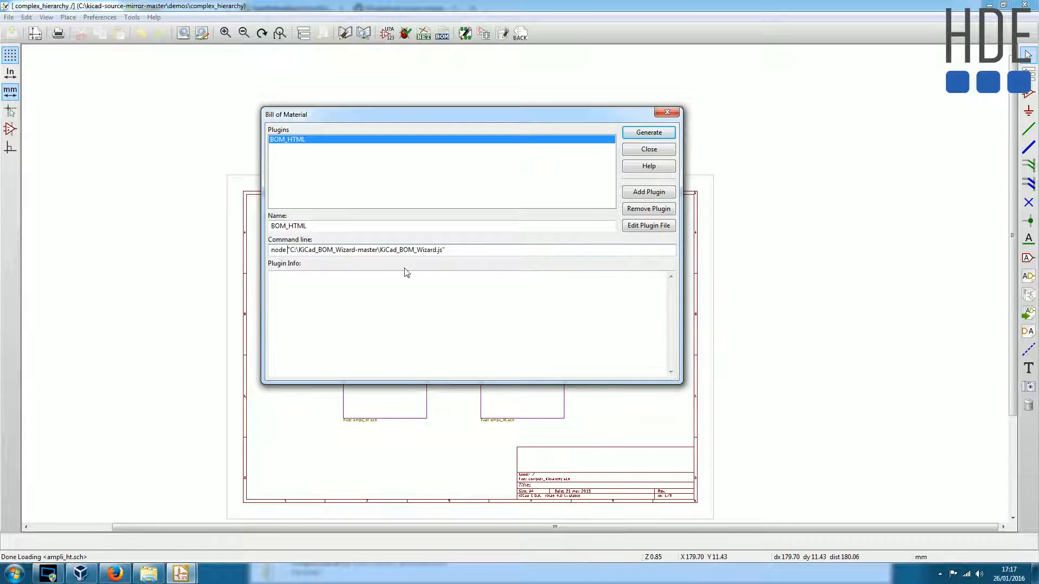
- Switch to Firefox and examine the sample command's "%I" and "%O.html" parameters and its KiCad_BOM_Wizard.js file name
{"action": "key", "text": "alt+Tab"}
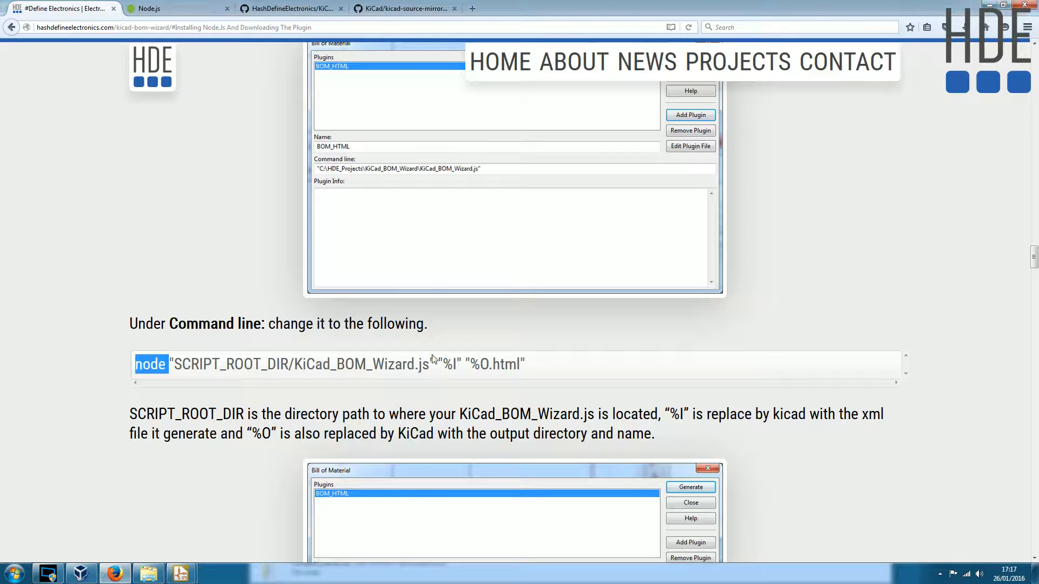
{"action": "left_click_drag", "start_coordinate": [441, 364], "coordinate": [547, 360]}
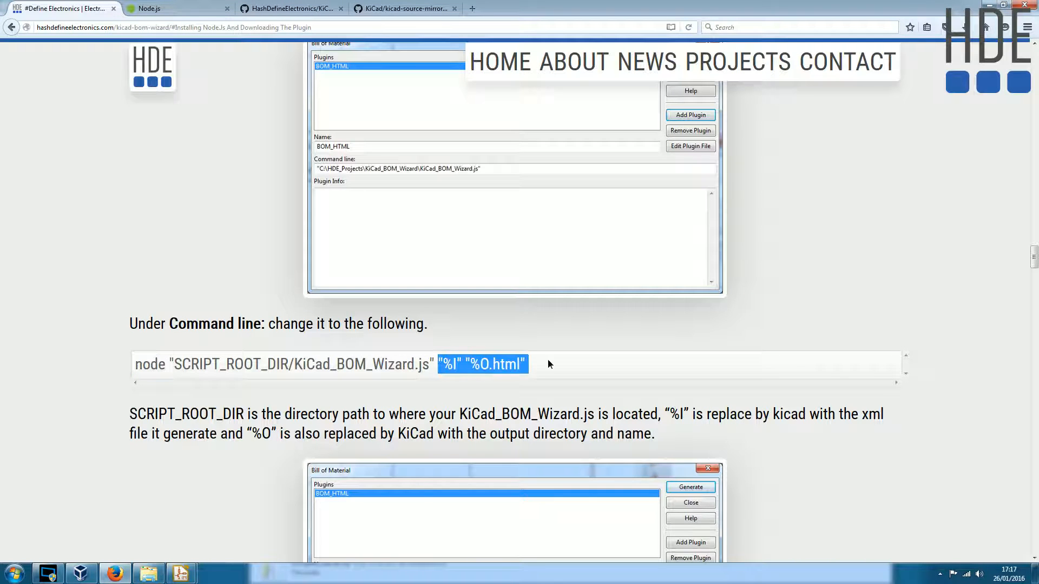
{"action": "left_click", "coordinate": [449, 373]}
{"action": "mouse_move", "coordinate": [438, 364]}
{"action": "left_mouse_down"}
{"action": "mouse_move", "coordinate": [462, 363]}
{"action": "mouse_move", "coordinate": [439, 364]}
{"action": "left_mouse_up"}
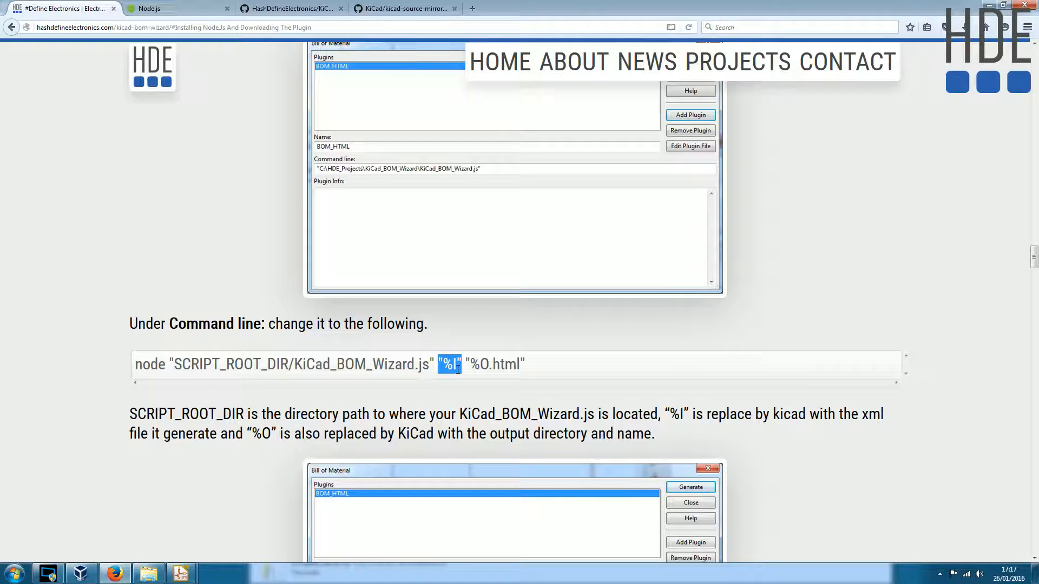
{"action": "left_click", "coordinate": [459, 364]}
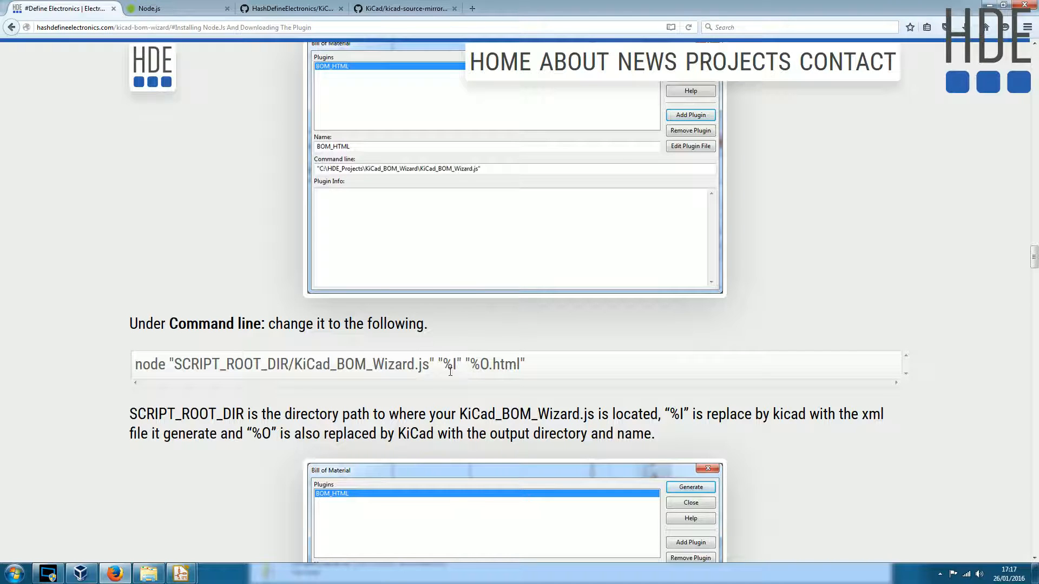
{"action": "left_click_drag", "start_coordinate": [430, 364], "coordinate": [293, 364]}
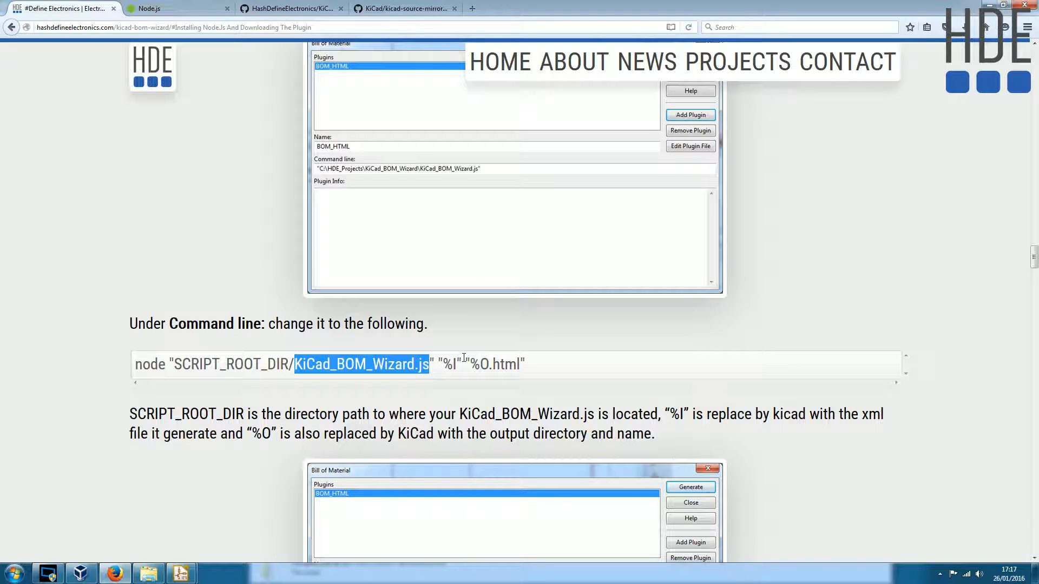
{"action": "left_click_drag", "start_coordinate": [470, 364], "coordinate": [488, 364]}
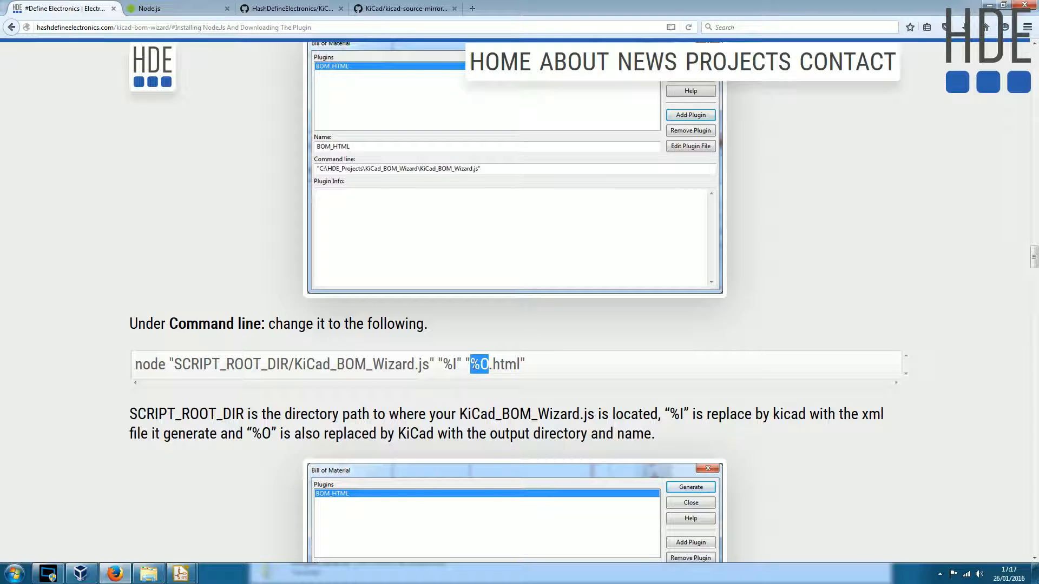
{"action": "left_click_drag", "start_coordinate": [521, 364], "coordinate": [489, 365]}
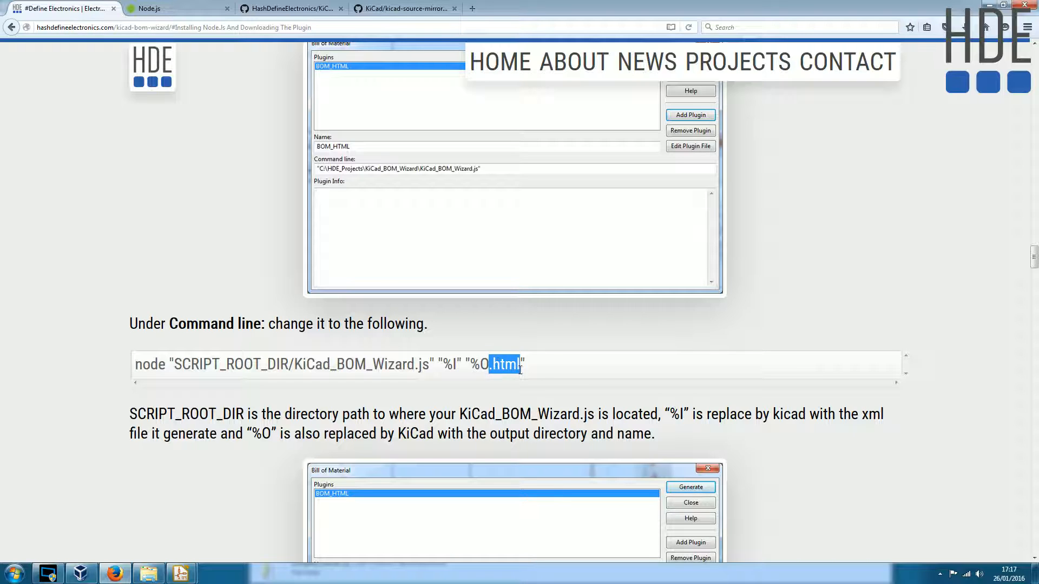
{"action": "left_click", "coordinate": [545, 370]}
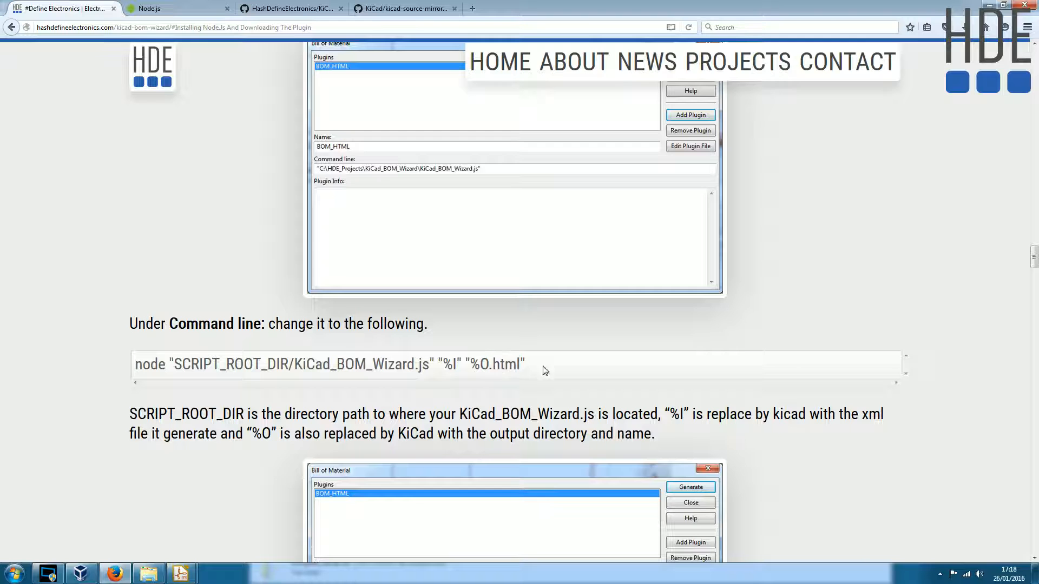
- Copy the "%I" "%O.html" parameters from the project page's sample command line
{"action": "left_click_drag", "start_coordinate": [520, 364], "coordinate": [440, 364]}
{"action": "right_click", "coordinate": [452, 361]}
{"action": "left_click", "coordinate": [482, 367]}
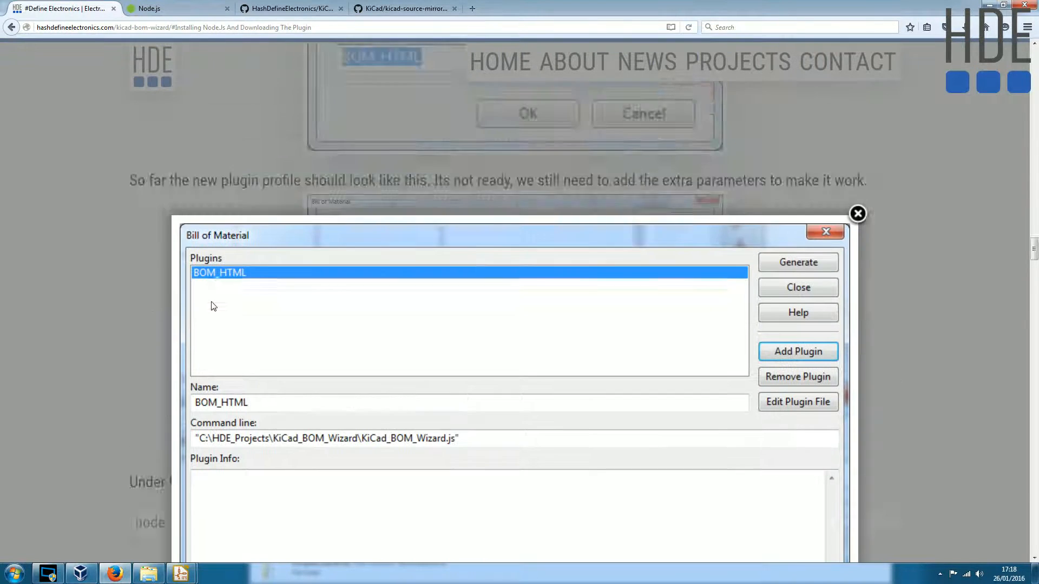
- Close the enlarged screenshot and review the page's plugin manager and HTML profile sections, ending at the sample command line
{"action": "scroll", "coordinate": [212, 302], "scroll_direction": "up", "scroll_amount": 2}
{"action": "left_click", "coordinate": [906, 159]}
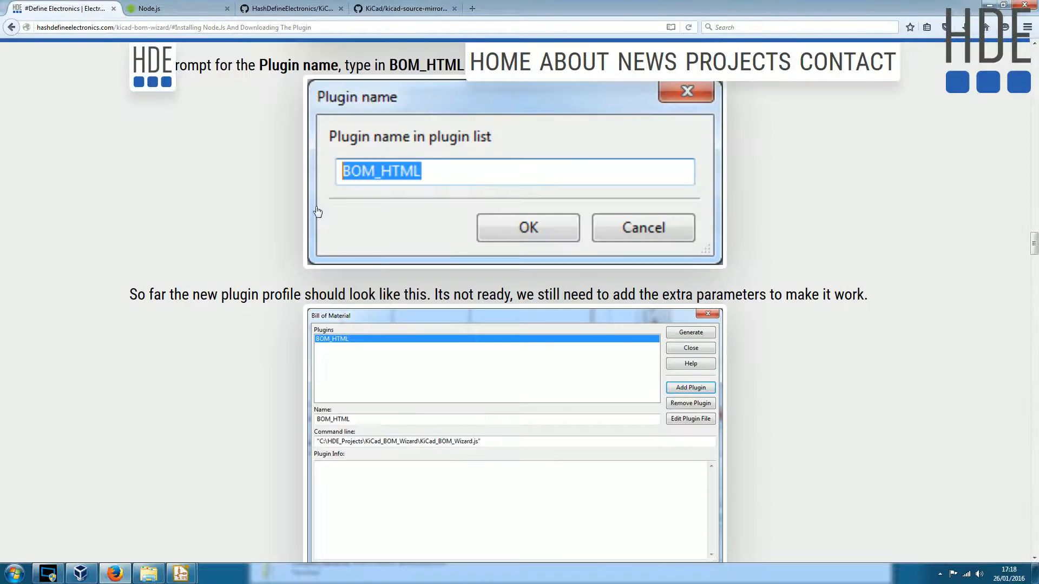
{"action": "scroll", "coordinate": [317, 211], "scroll_direction": "up", "scroll_amount": 18}
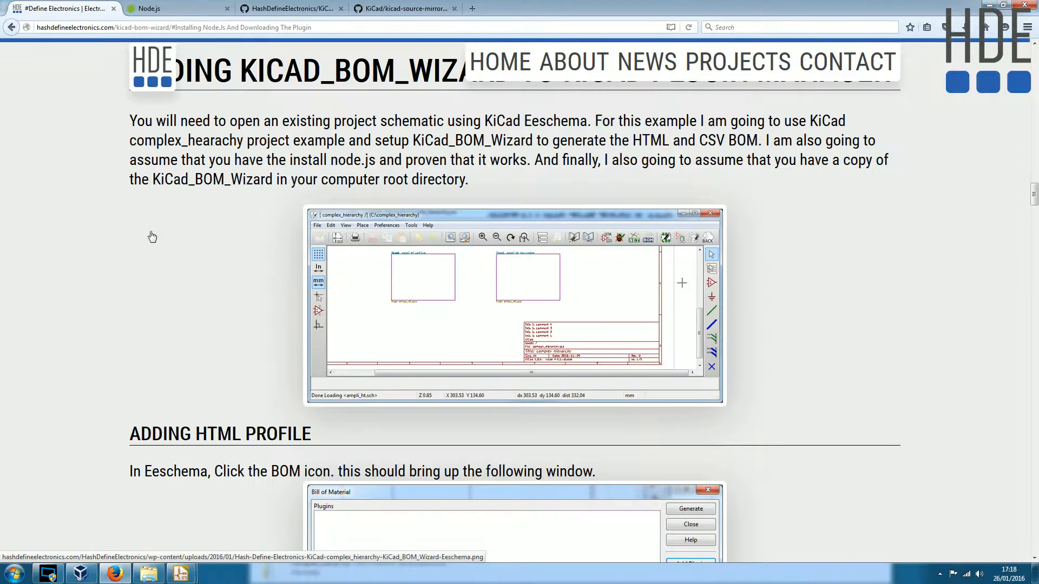
{"action": "scroll", "coordinate": [152, 237], "scroll_direction": "up", "scroll_amount": 3}
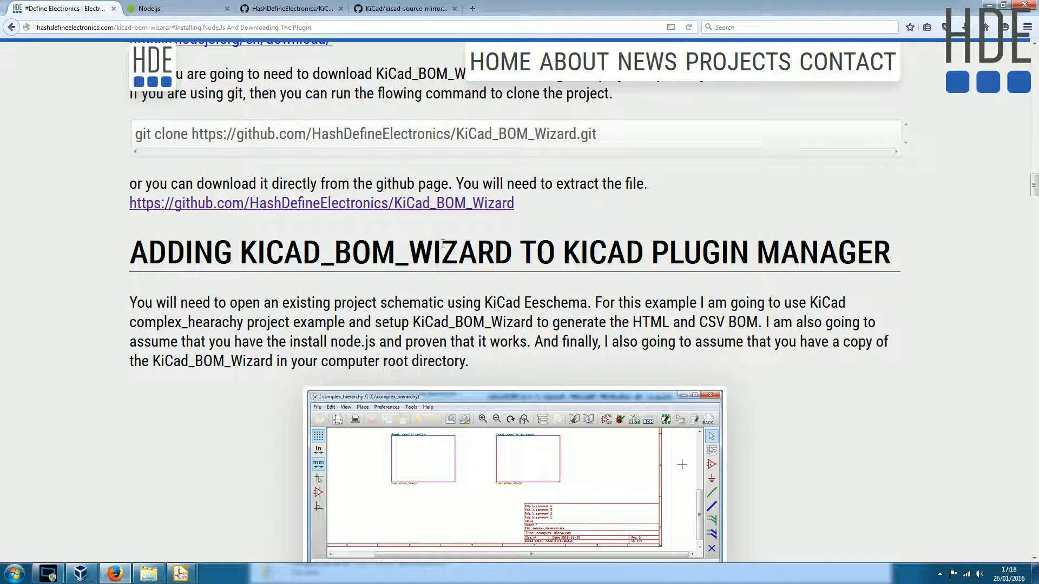
{"action": "left_click_drag", "start_coordinate": [297, 252], "coordinate": [691, 254]}
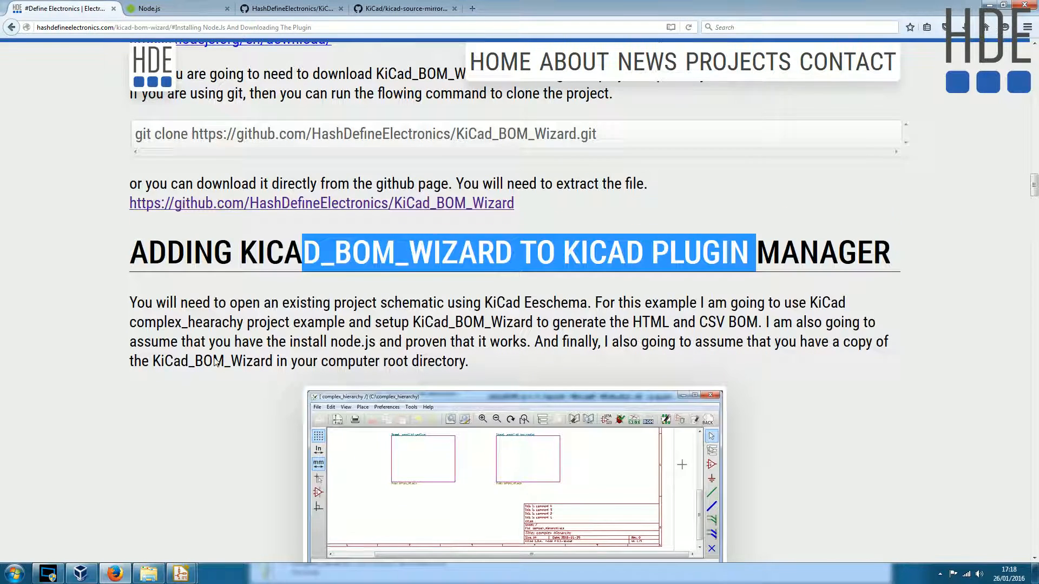
{"action": "scroll", "coordinate": [195, 326], "scroll_direction": "down", "scroll_amount": 7}
{"action": "left_click_drag", "start_coordinate": [142, 162], "coordinate": [313, 164]}
{"action": "scroll", "coordinate": [229, 310], "scroll_direction": "down", "scroll_amount": 6}
{"action": "scroll", "coordinate": [196, 169], "scroll_direction": "up", "scroll_amount": 6}
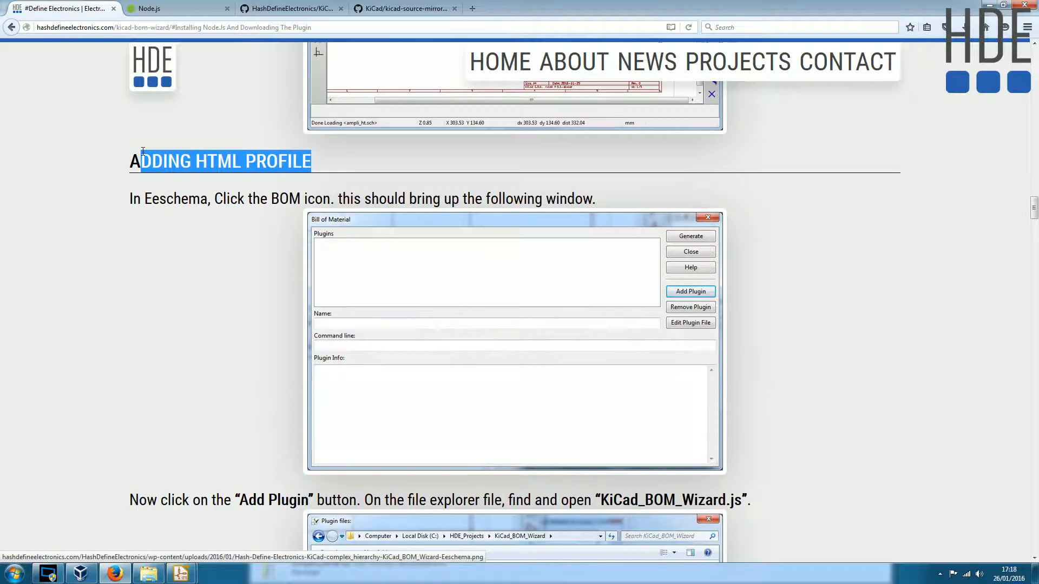
{"action": "scroll", "coordinate": [230, 336], "scroll_direction": "down", "scroll_amount": 15}
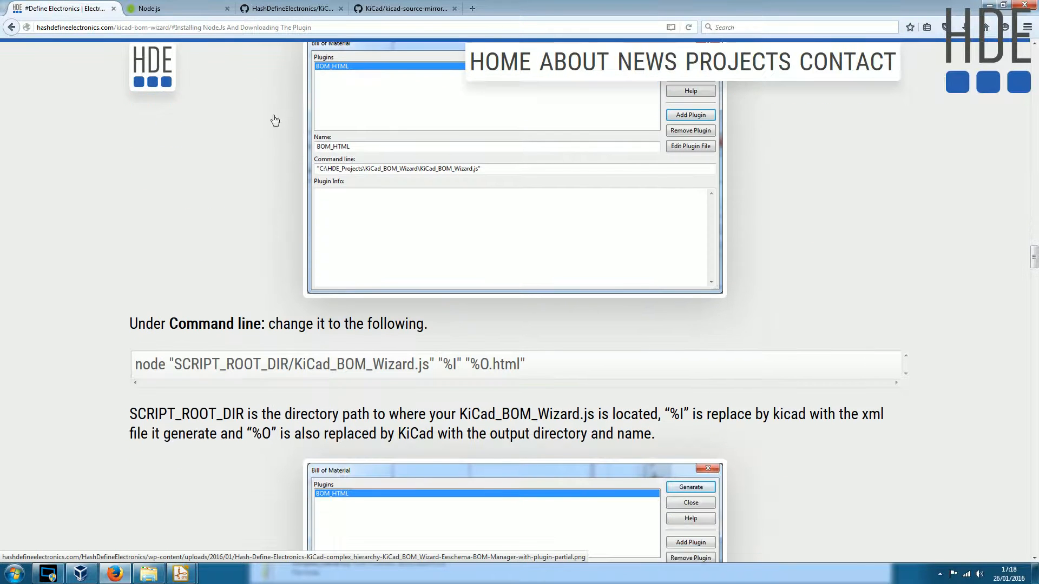
{"action": "left_click_drag", "start_coordinate": [526, 365], "coordinate": [134, 364]}
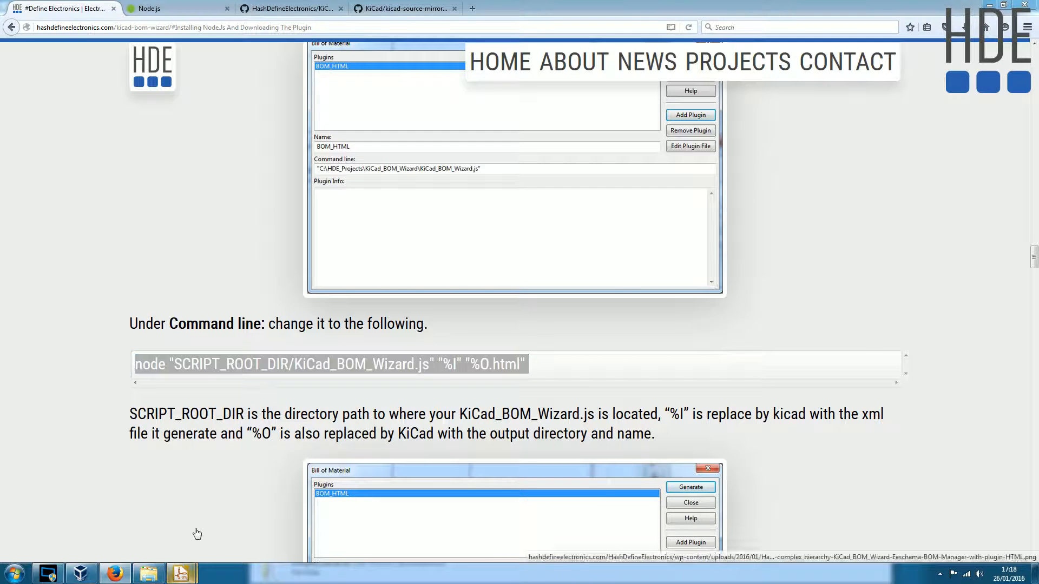
- Return to the Bill of Material dialog and append "%I" "%O.html" to the BOM_HTML command line
{"action": "mouse_move", "coordinate": [180, 573]}
{"action": "left_click", "coordinate": [259, 509]}
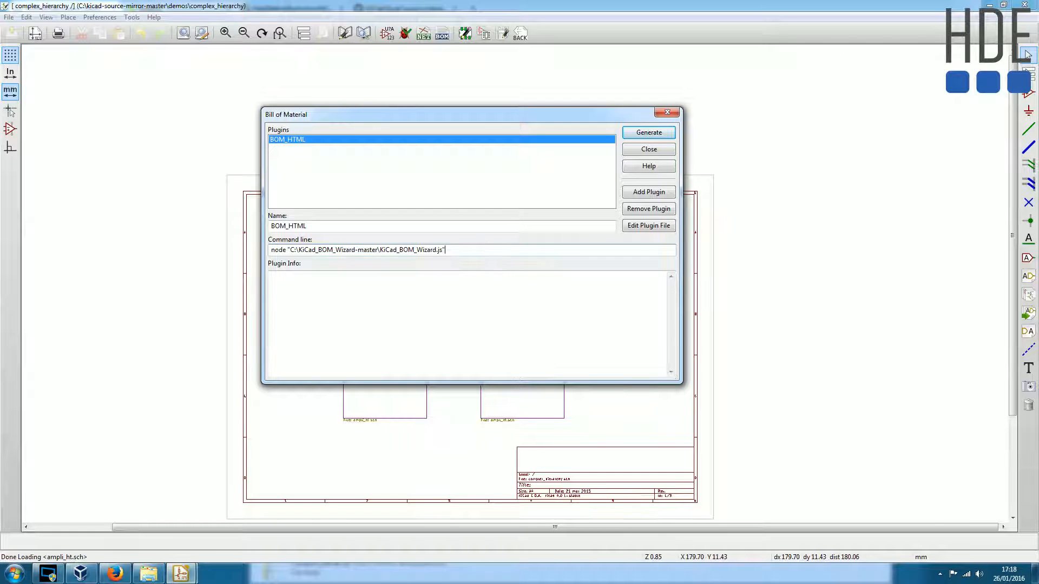
{"action": "type", "text": "\"%I\" \"%O.html\""}
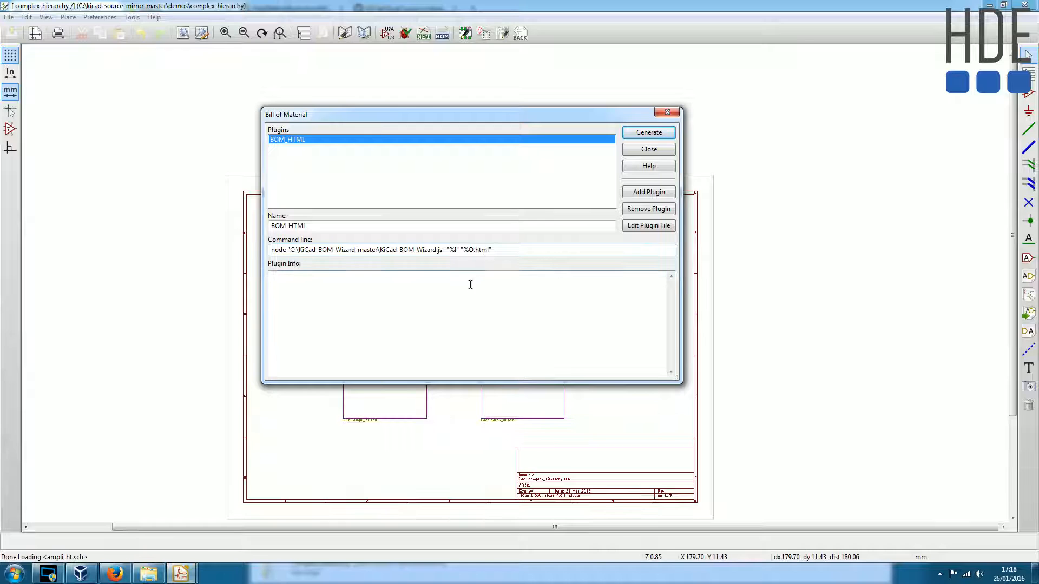
- Check the completed command line part by part: node prefix, script path, %I parameter and .html extension
{"action": "double_click", "coordinate": [278, 249]}
{"action": "left_click", "coordinate": [290, 250]}
{"action": "left_click_drag", "start_coordinate": [291, 250], "coordinate": [442, 250]}
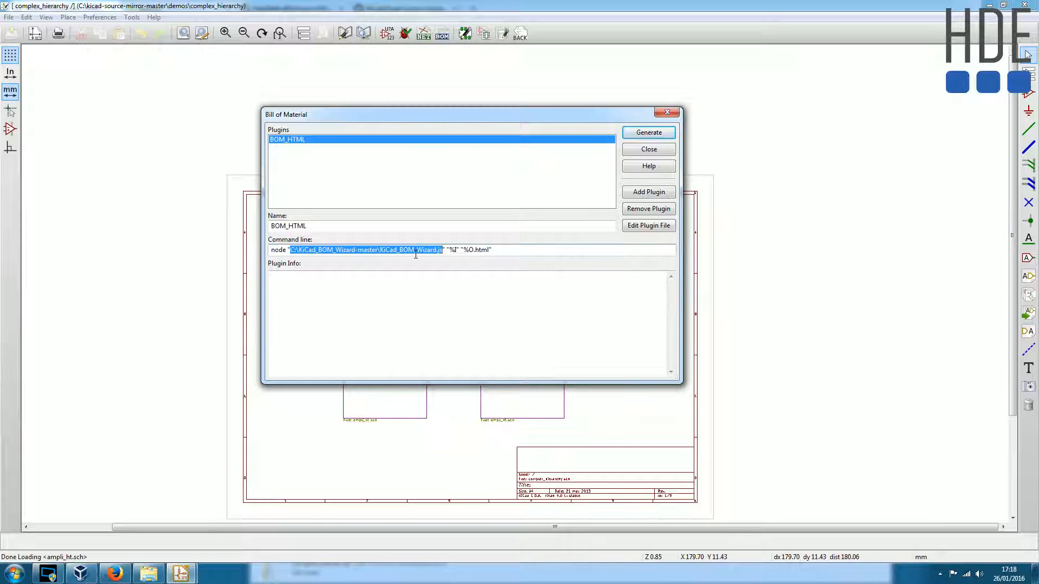
{"action": "left_click", "coordinate": [448, 250]}
{"action": "left_click_drag", "start_coordinate": [446, 250], "coordinate": [455, 250]}
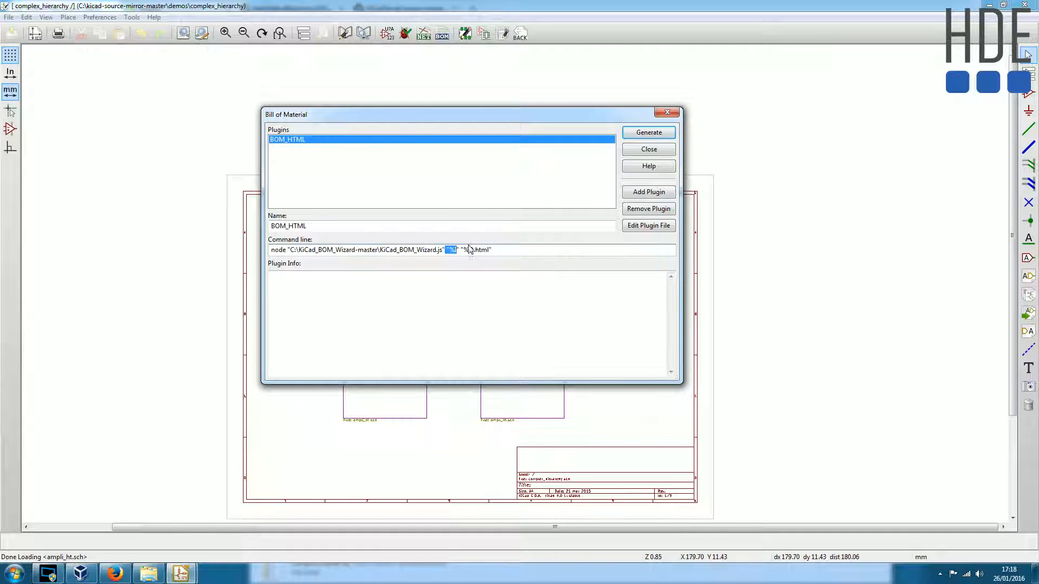
{"action": "left_click_drag", "start_coordinate": [489, 250], "coordinate": [473, 250]}
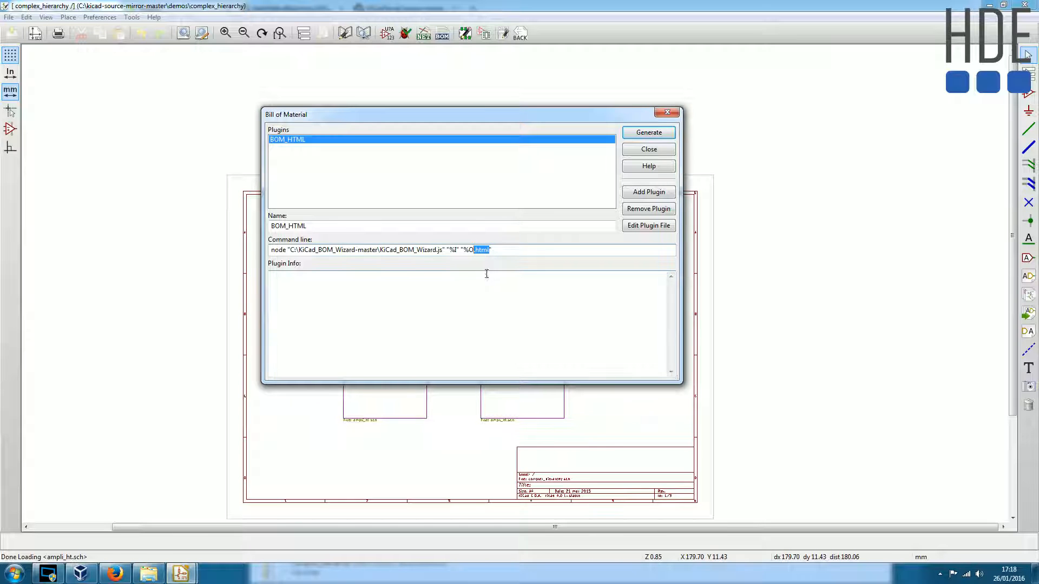
- Finish the command line edit and generate the bill of materials with the BOM_HTML plugin
{"action": "left_click", "coordinate": [542, 251]}
{"action": "type", "text": "\""}
{"action": "left_click", "coordinate": [654, 133]}
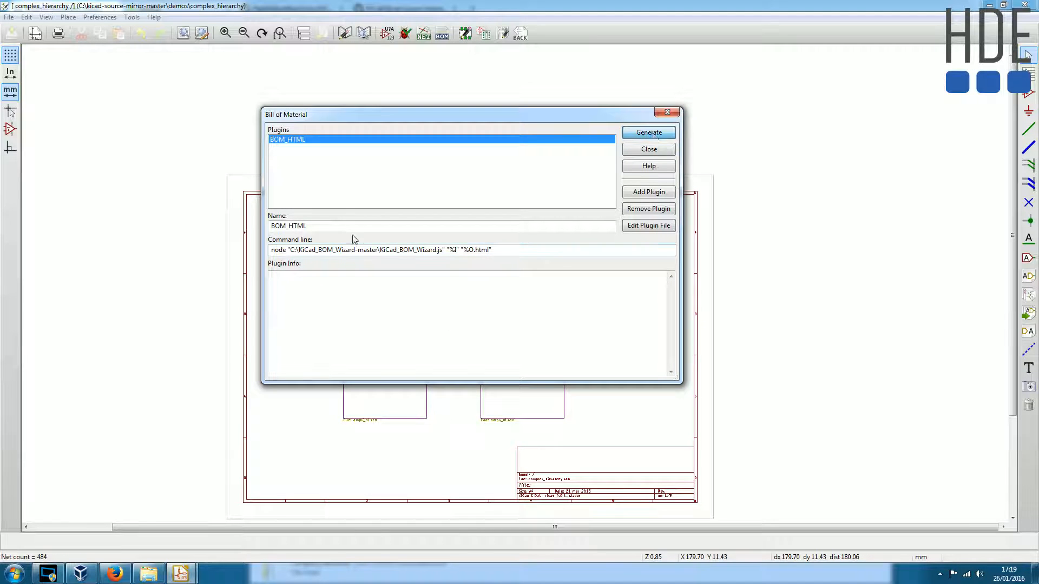
- Read the plugin's output log down to its last line to check how the generation went
{"action": "double_click", "coordinate": [291, 317]}
{"action": "scroll", "coordinate": [353, 323], "scroll_direction": "down", "scroll_amount": 3}
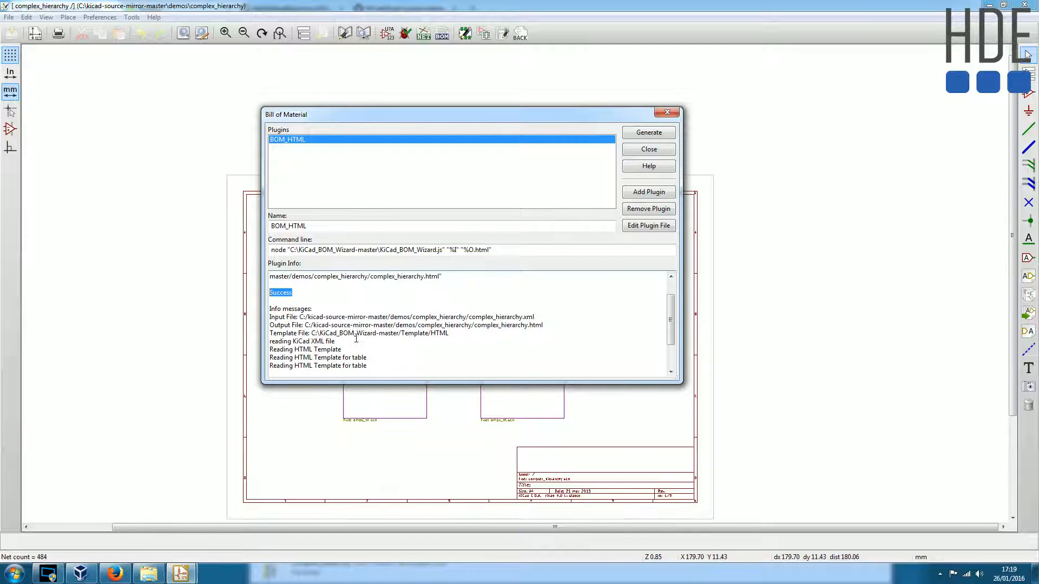
{"action": "left_click_drag", "start_coordinate": [309, 358], "coordinate": [269, 358]}
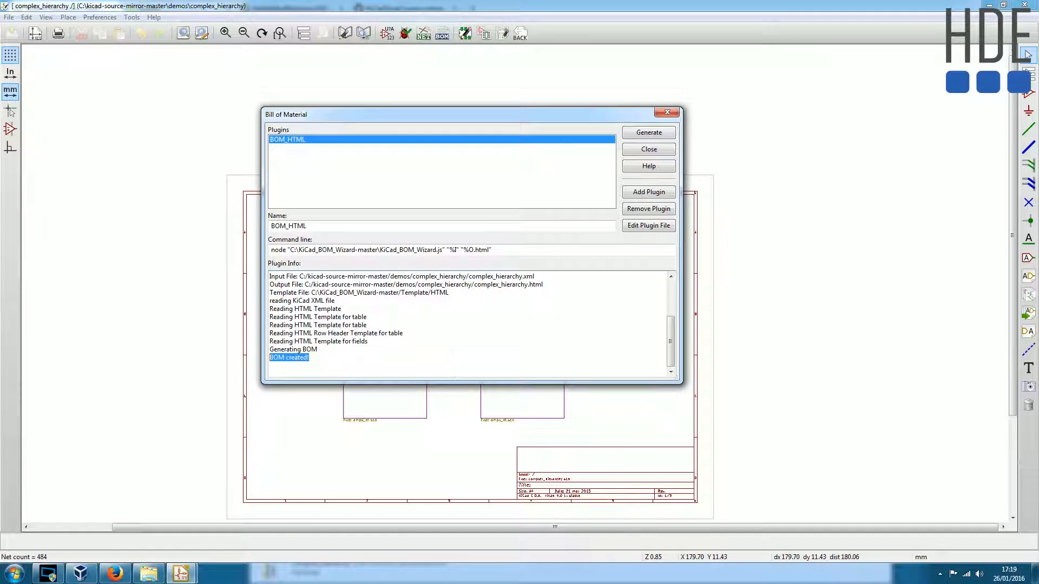
{"action": "left_click", "coordinate": [309, 358]}
{"action": "left_click_drag", "start_coordinate": [309, 358], "coordinate": [270, 301]}
{"action": "scroll", "coordinate": [401, 371], "scroll_direction": "down", "scroll_amount": 1}
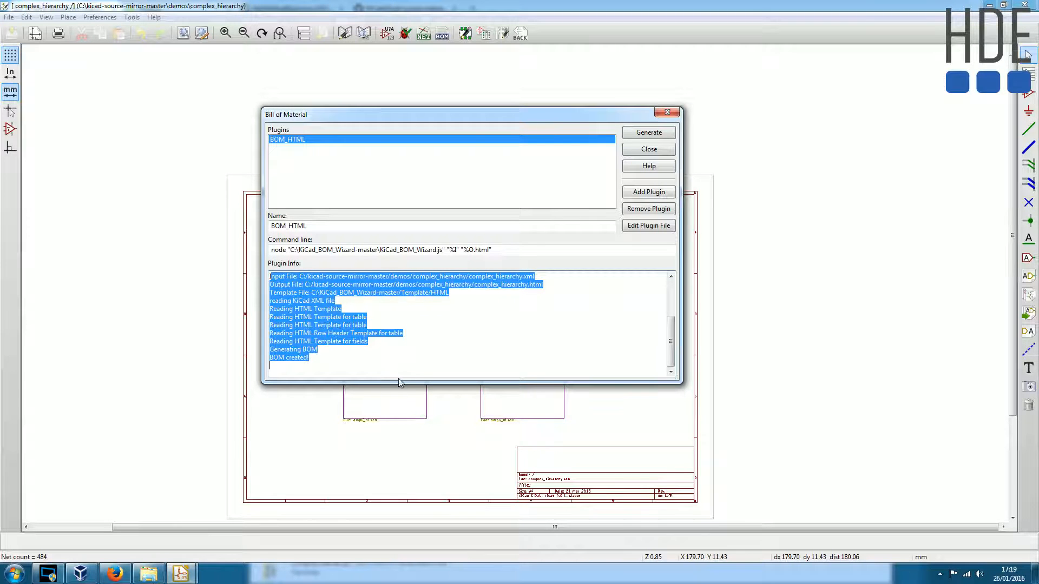
- Make the Bill of Material dialog taller and examine the log's info messages about the files, template and BOM creation
{"action": "left_click_drag", "start_coordinate": [399, 383], "coordinate": [413, 449]}
{"action": "left_click", "coordinate": [358, 400]}
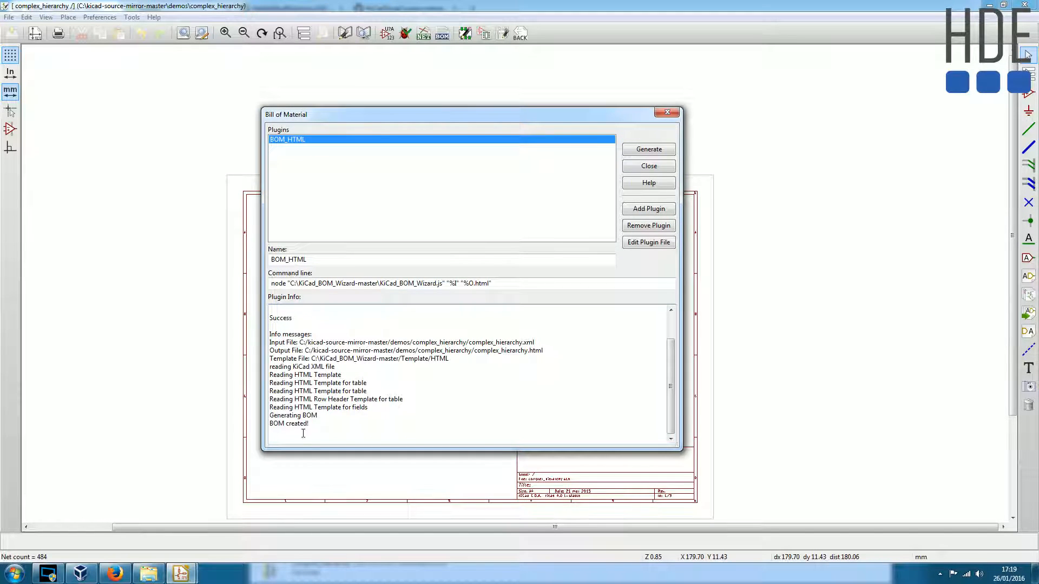
{"action": "left_click_drag", "start_coordinate": [319, 430], "coordinate": [260, 342]}
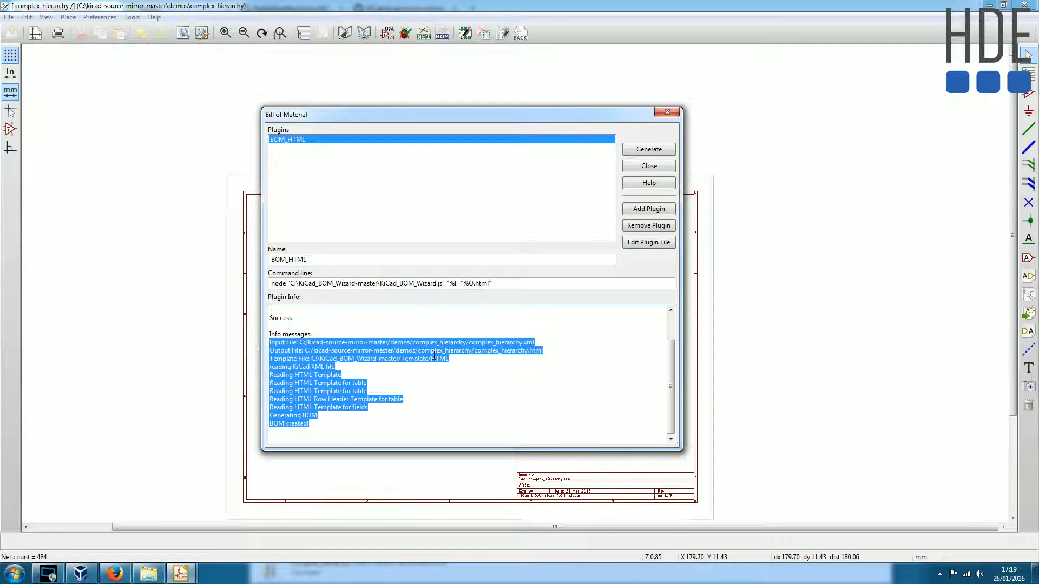
{"action": "left_click_drag", "start_coordinate": [320, 428], "coordinate": [269, 346]}
{"action": "left_click", "coordinate": [324, 391]}
{"action": "triple_click", "coordinate": [292, 425]}
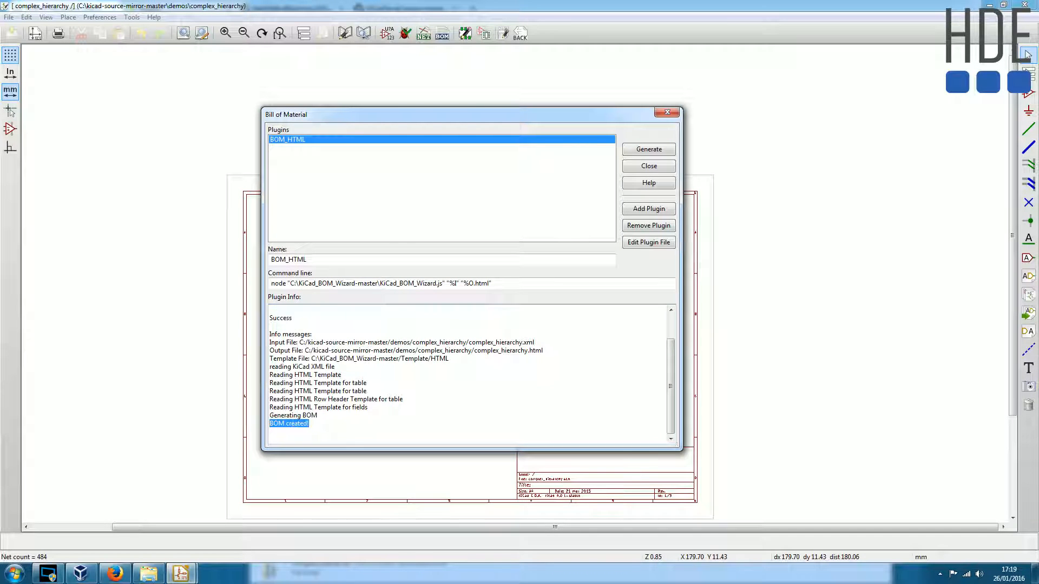
- Close the Bill of Material dialog, un-maximize Eeschema and select complex_hierarchy.html in the KiCad project window's file tree
{"action": "left_click", "coordinate": [660, 164]}
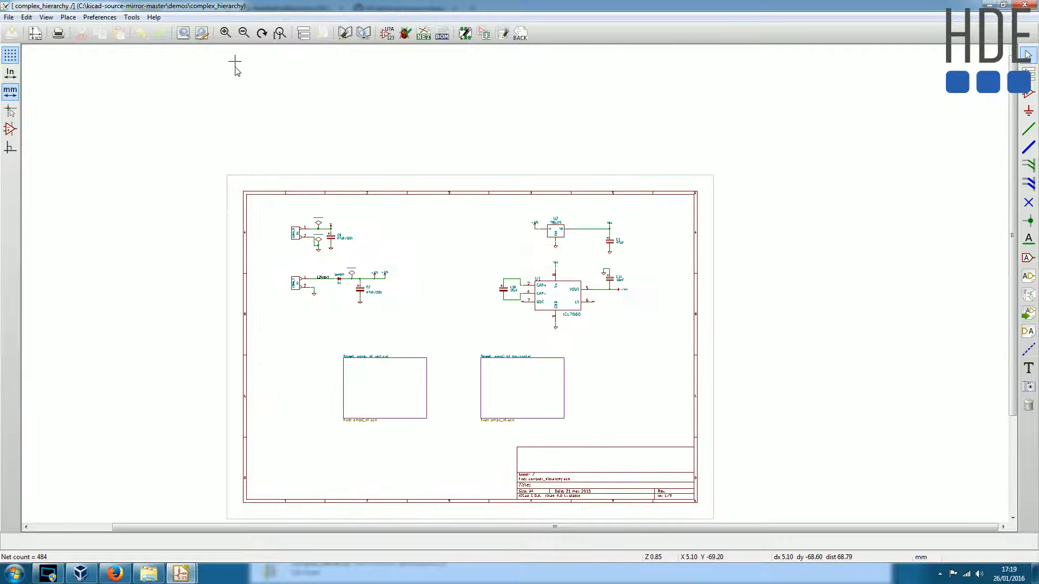
{"action": "double_click", "coordinate": [318, 9]}
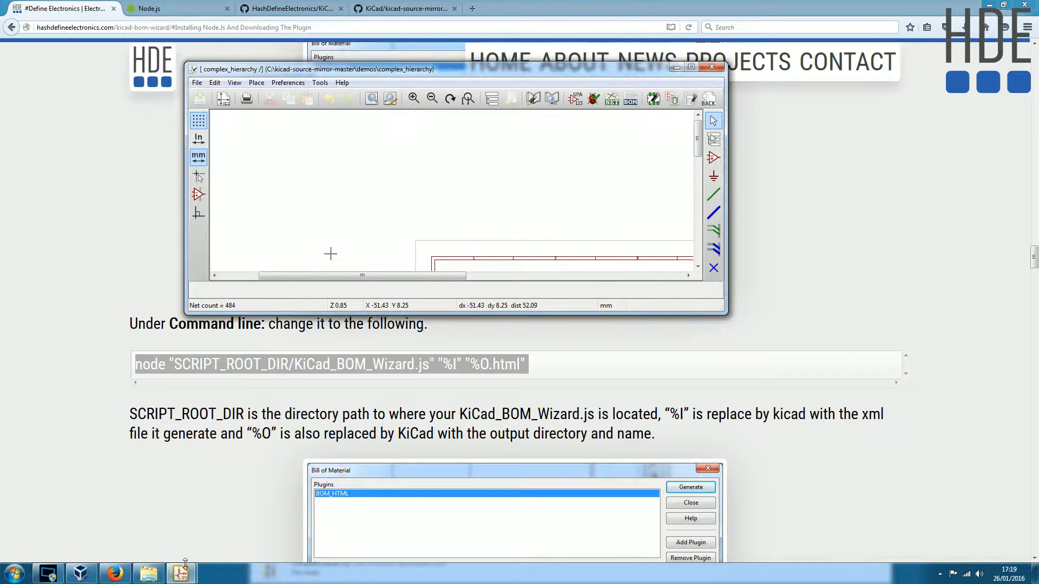
{"action": "left_click", "coordinate": [160, 531]}
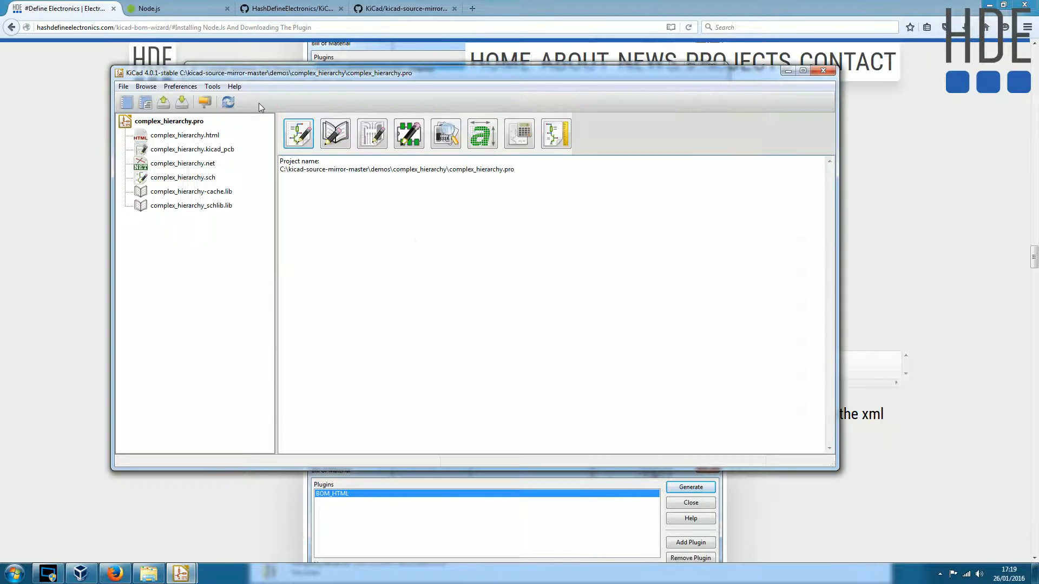
{"action": "left_click", "coordinate": [197, 137]}
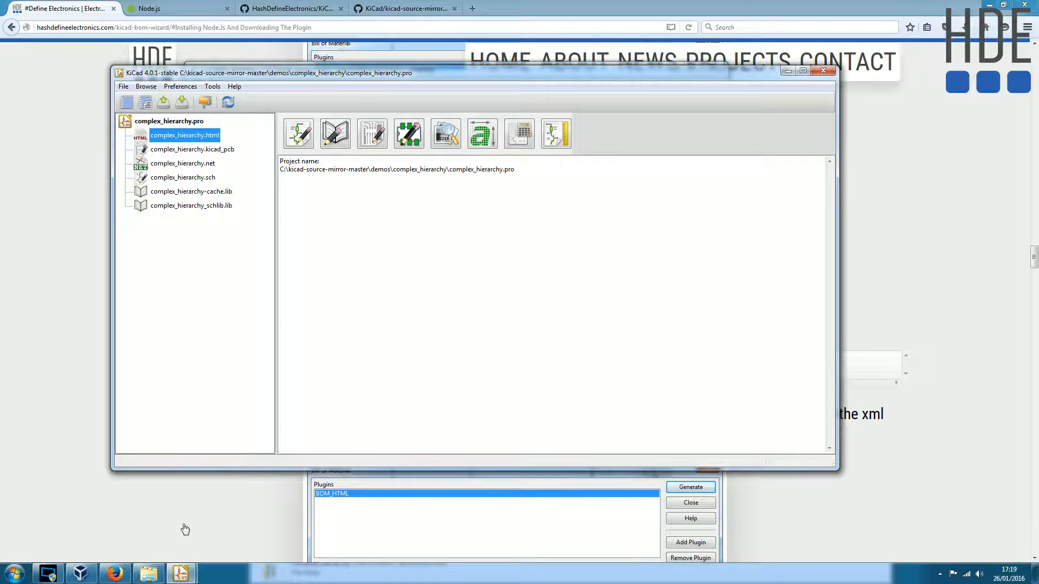
- In Windows Explorer, open complex_hierarchy.html from the demos\complex_hierarchy folder and look over the BOM's header fields and component groups
{"action": "left_click", "coordinate": [151, 574]}
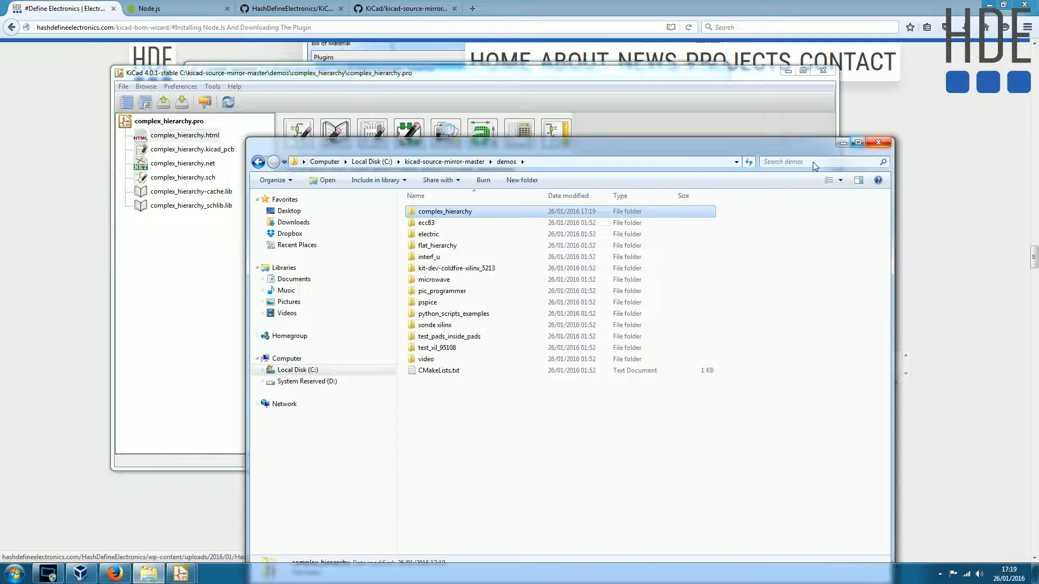
{"action": "left_click", "coordinate": [503, 427]}
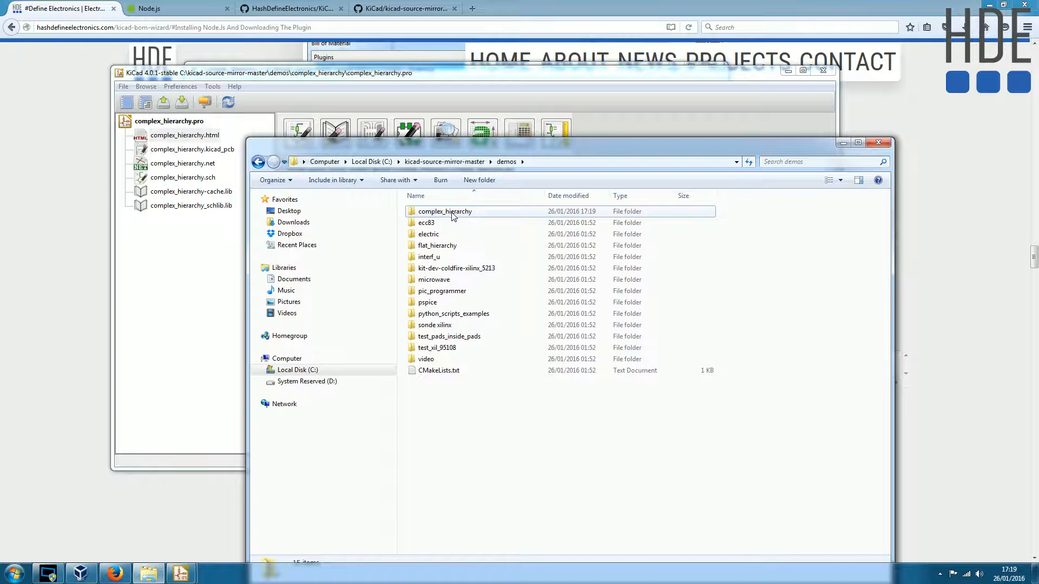
{"action": "left_click", "coordinate": [449, 214]}
{"action": "double_click", "coordinate": [453, 212]}
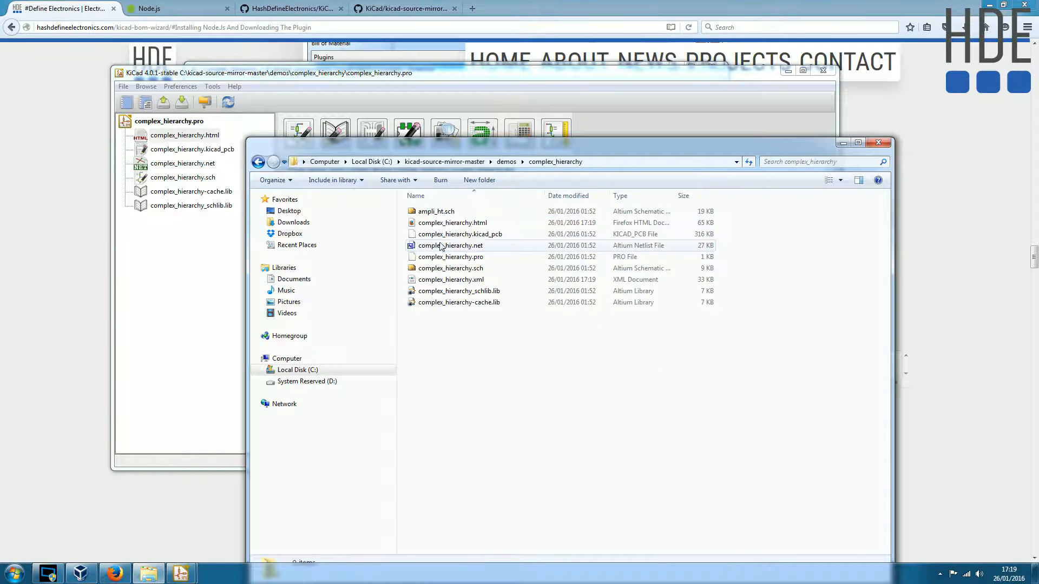
{"action": "left_click", "coordinate": [481, 223]}
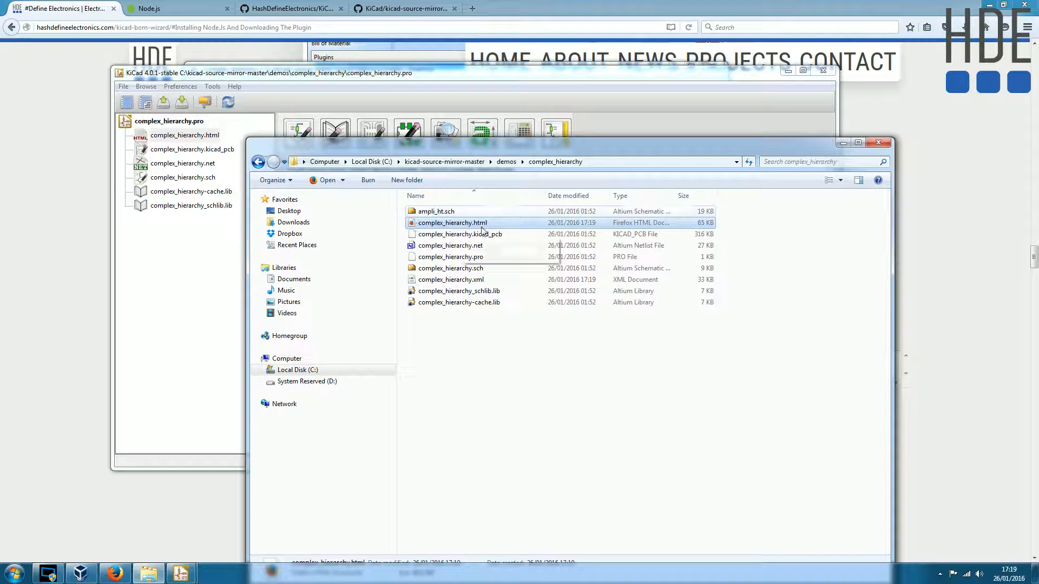
{"action": "double_click", "coordinate": [441, 224]}
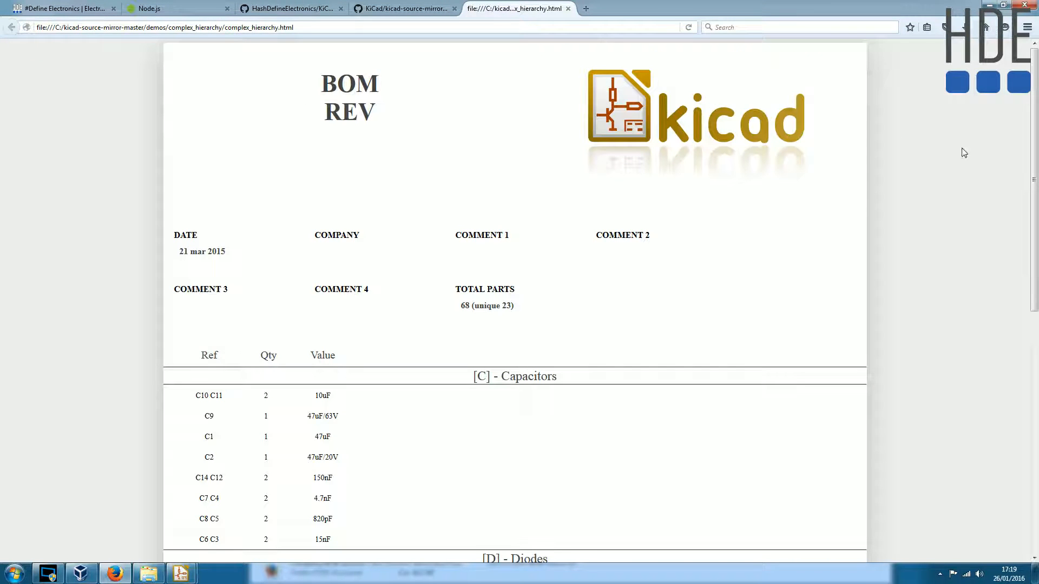
{"action": "scroll", "coordinate": [602, 282], "scroll_direction": "down", "scroll_amount": 3}
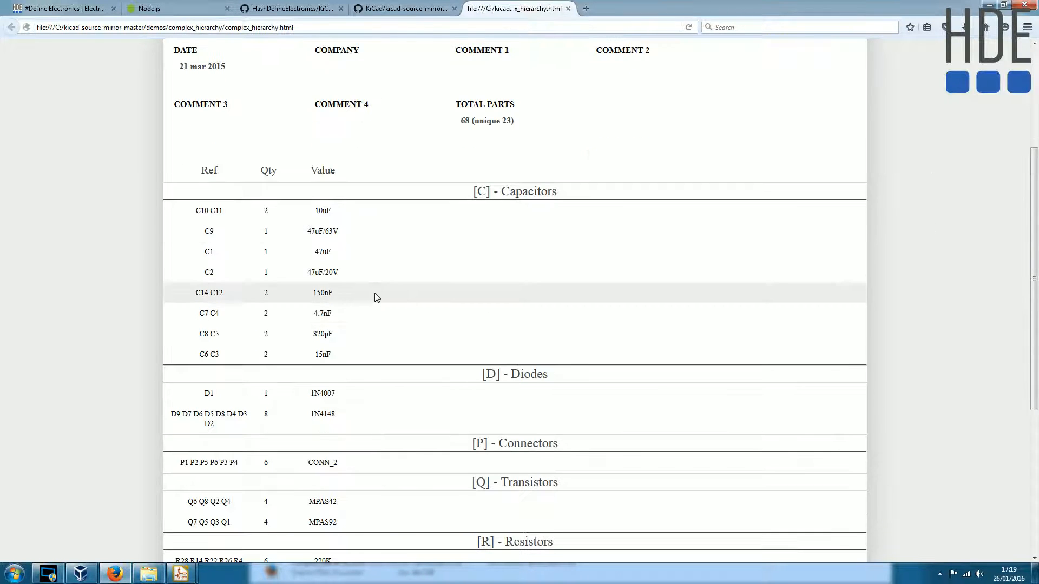
{"action": "scroll", "coordinate": [367, 287], "scroll_direction": "up", "scroll_amount": 3}
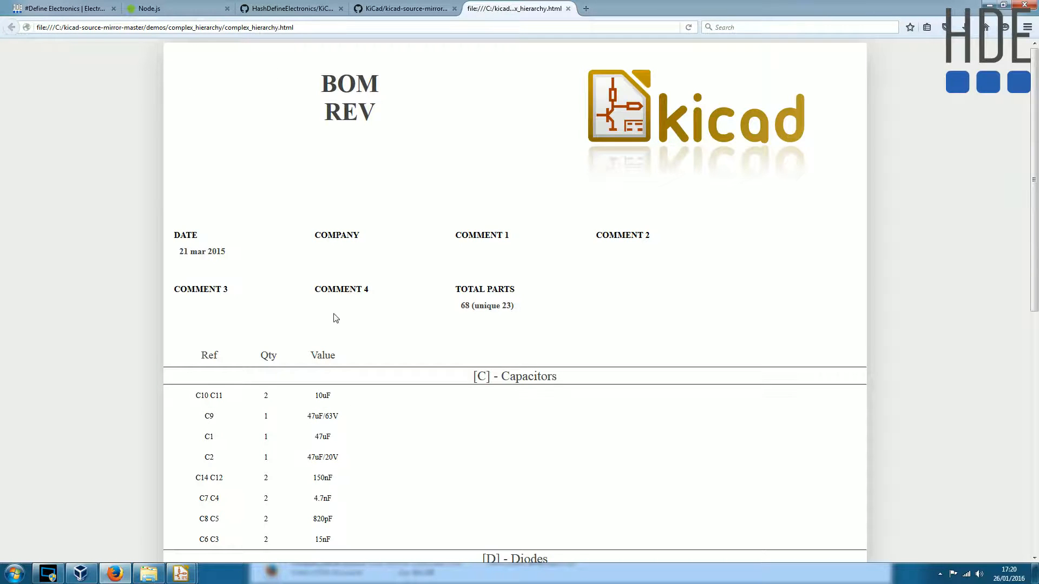
{"action": "scroll", "coordinate": [433, 357], "scroll_direction": "down", "scroll_amount": 3}
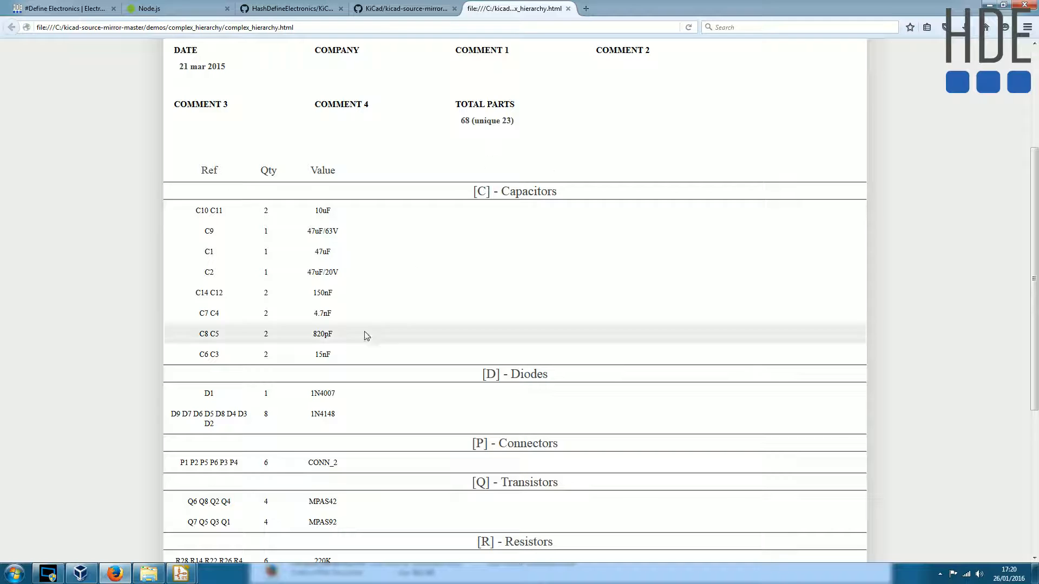
- Switch to the Eeschema schematic and enlarge its window to show the whole complex_hierarchy sheet
{"action": "mouse_move", "coordinate": [187, 573]}
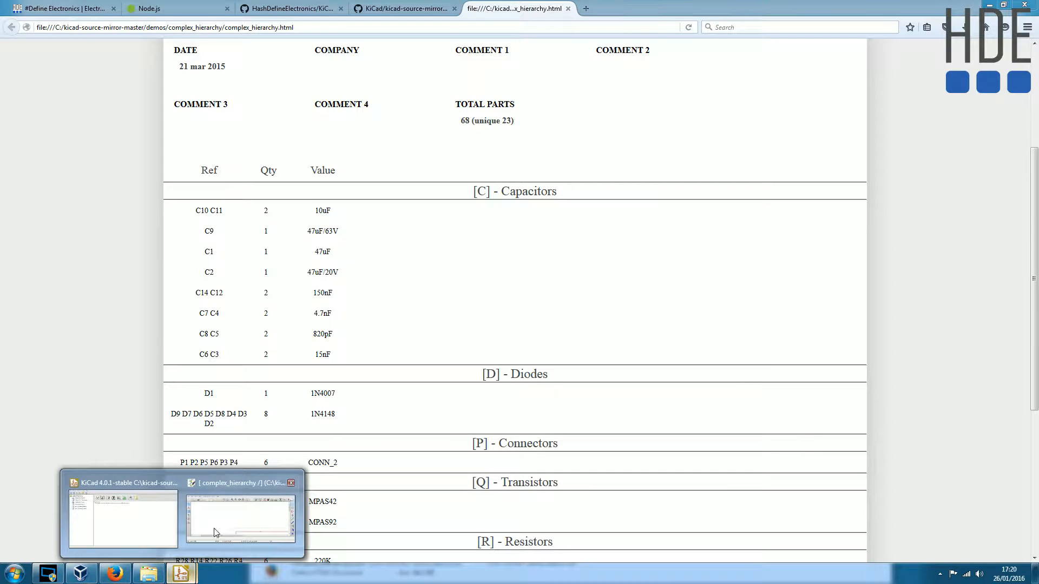
{"action": "left_click", "coordinate": [231, 523]}
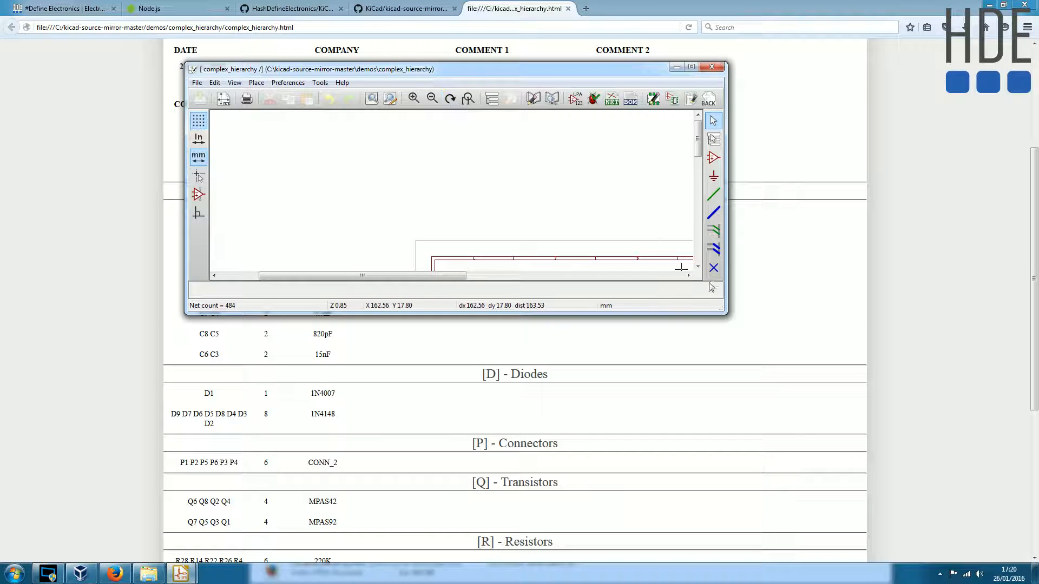
{"action": "left_click_drag", "start_coordinate": [726, 312], "coordinate": [830, 421]}
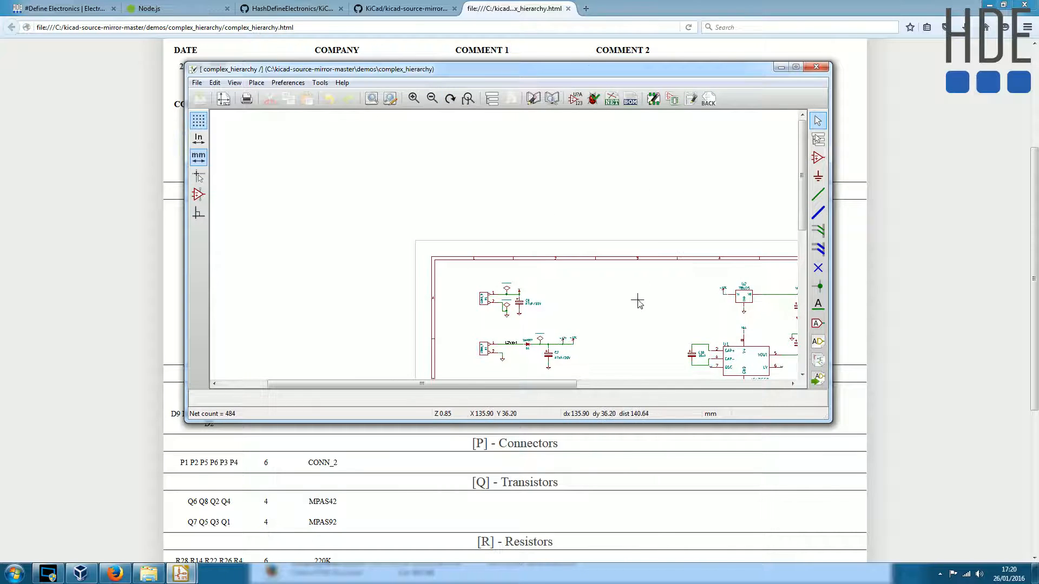
{"action": "scroll", "coordinate": [638, 300], "scroll_direction": "down", "scroll_amount": 1}
{"action": "middle_click_drag", "start_coordinate": [462, 209], "coordinate": [627, 256]}
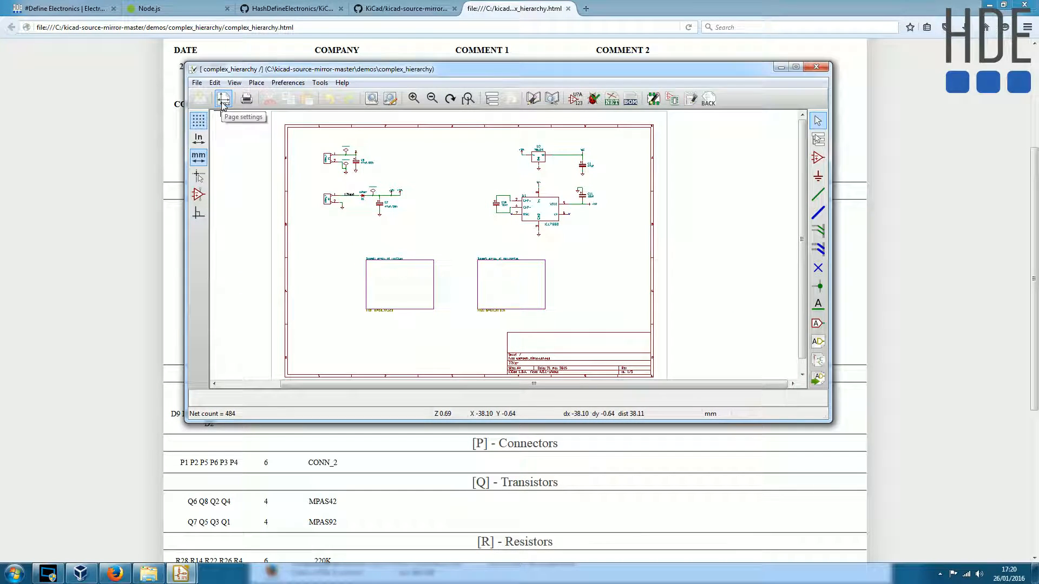
- Open the sheet's page settings and set the issue date to 2016-01-26 and the revision to 0
{"action": "left_click", "coordinate": [223, 101]}
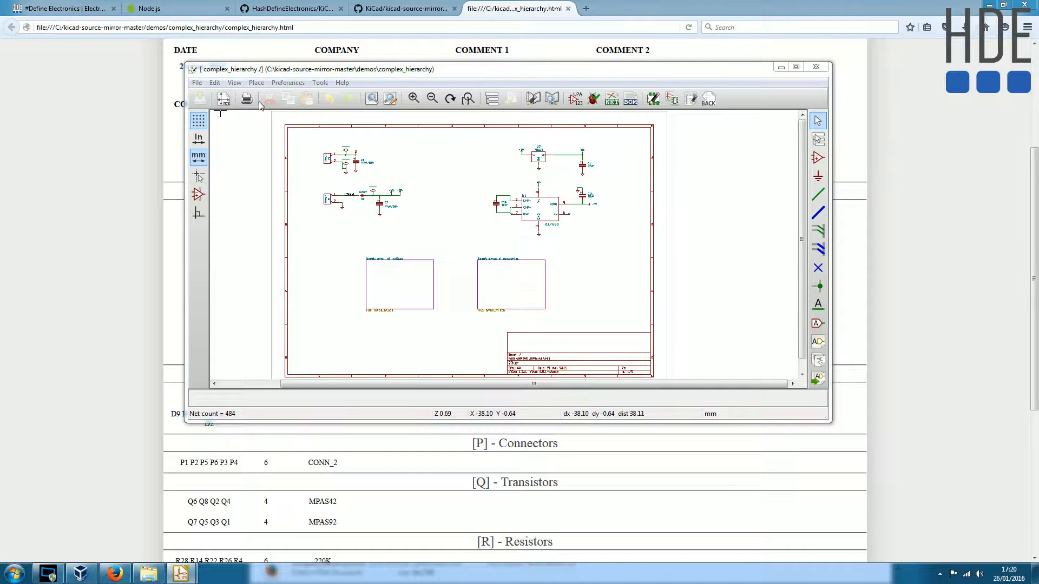
{"action": "left_click_drag", "start_coordinate": [565, 112], "coordinate": [537, 146]}
{"action": "left_click_drag", "start_coordinate": [360, 141], "coordinate": [345, 121]}
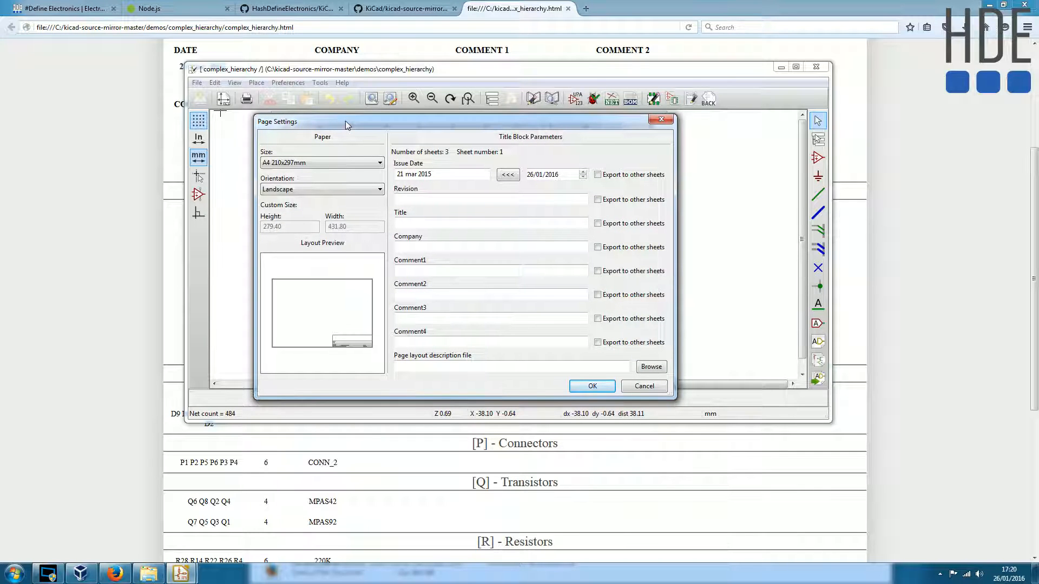
{"action": "left_click", "coordinate": [422, 200]}
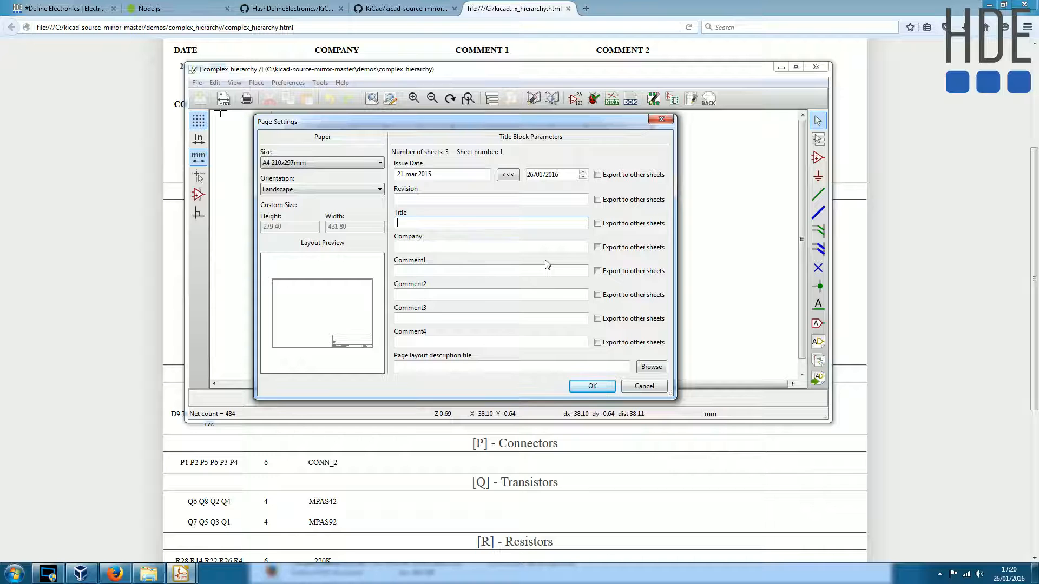
{"action": "left_click", "coordinate": [426, 203]}
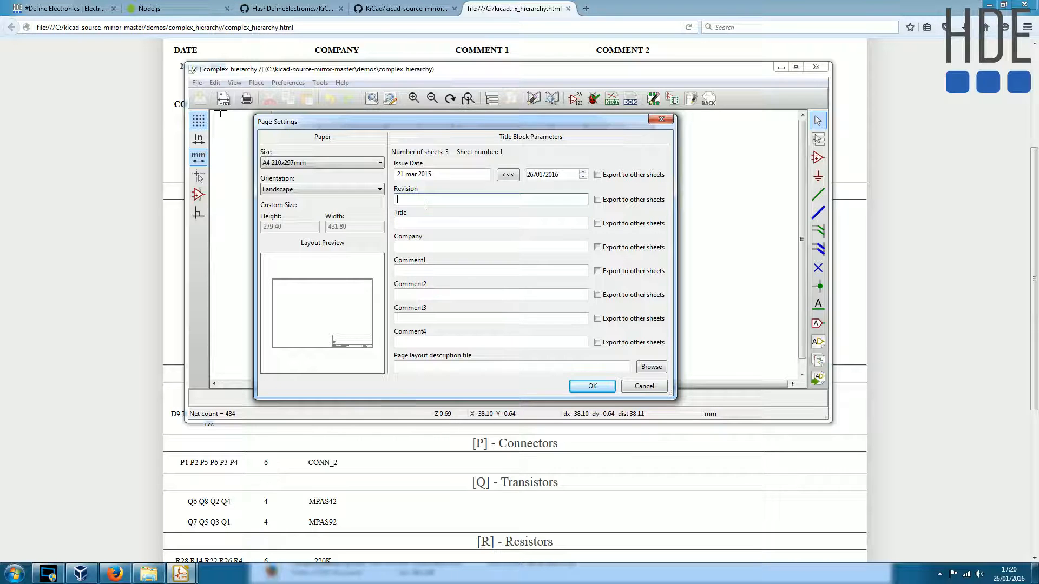
{"action": "left_click", "coordinate": [508, 176]}
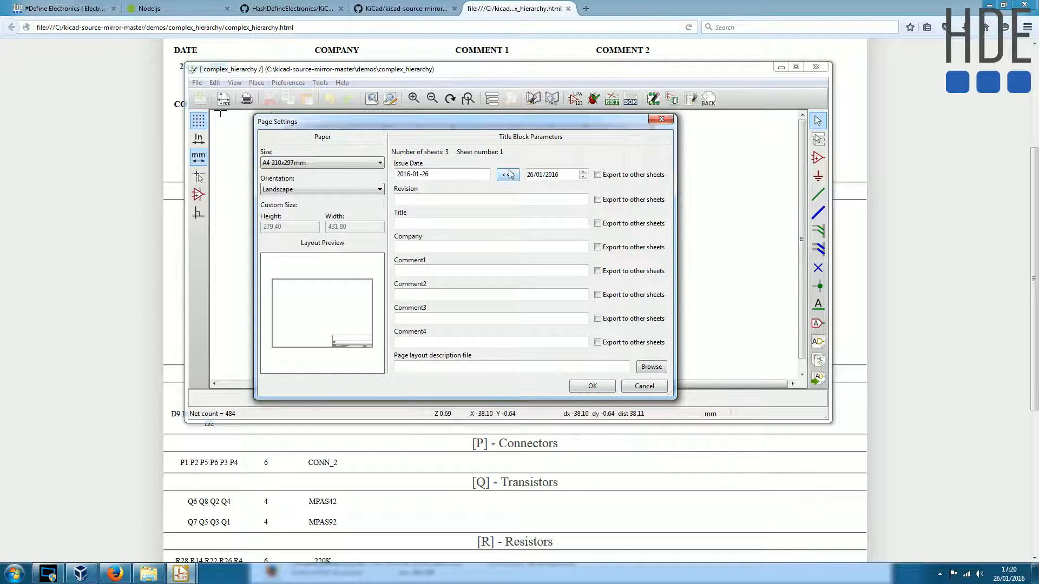
{"action": "left_click", "coordinate": [439, 198]}
{"action": "type", "text": "0"}
- Set the title block's title to "Cool Project 101" and its company to "KiCad Ltd"
{"action": "left_click", "coordinate": [436, 223]}
{"action": "type", "text": "Cool Proje"}
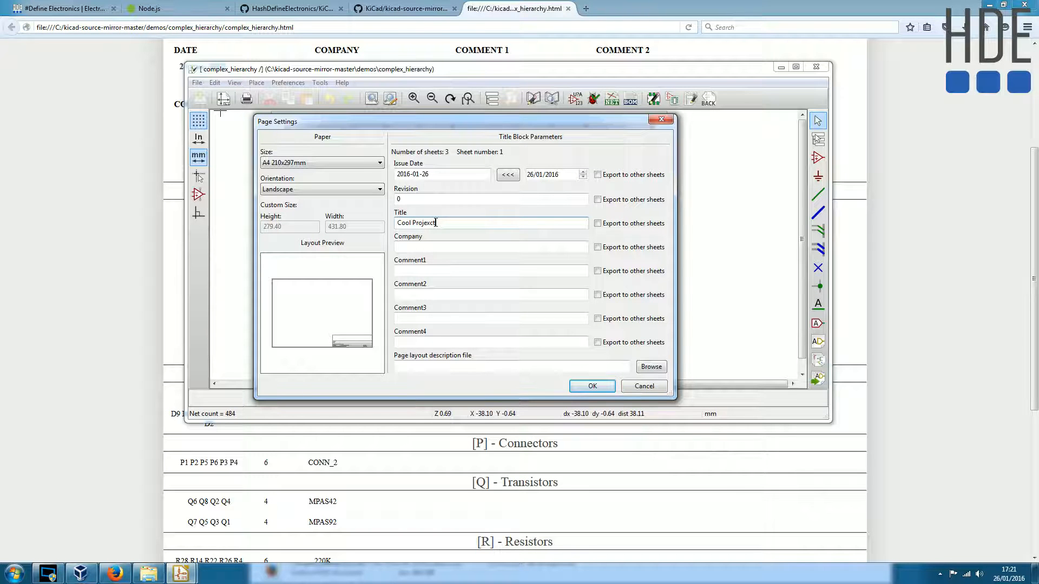
{"action": "type", "text": "c"}
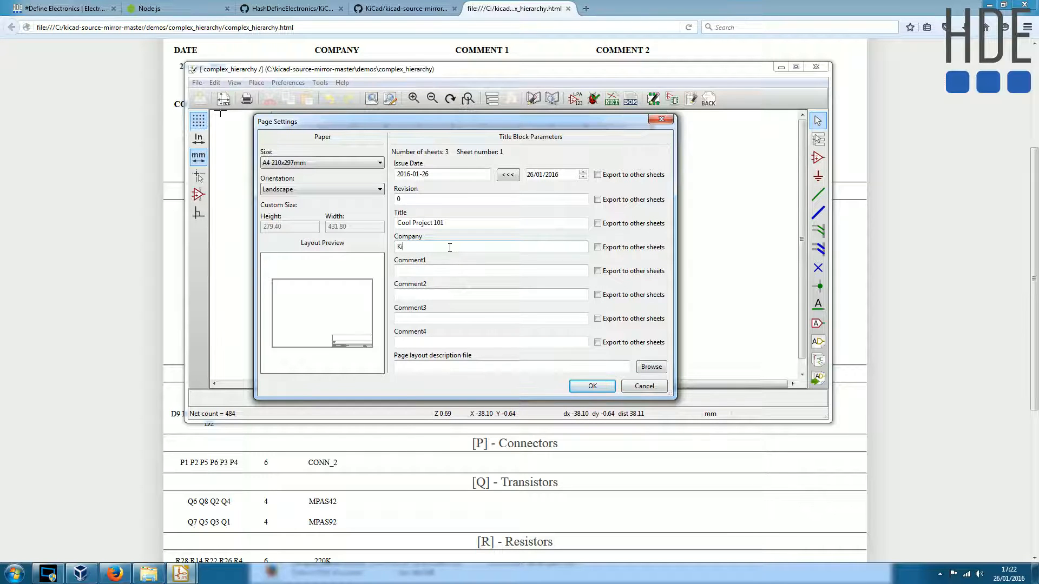
{"action": "type", "text": "d Lrd"}
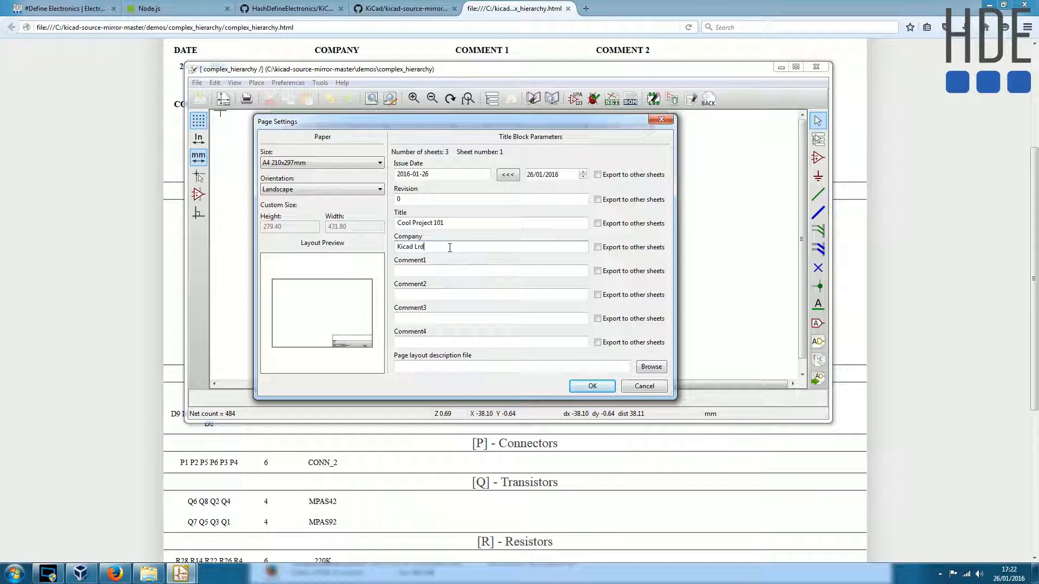
{"action": "key", "text": "BackSpace"}
{"action": "type", "text": "C"}
{"action": "key", "text": "Right"}
{"action": "key", "text": "Right"}
- Enter "N/a" as Comment1 and copy the same text into Comment2, Comment3 and Comment4
{"action": "left_click", "coordinate": [439, 270]}
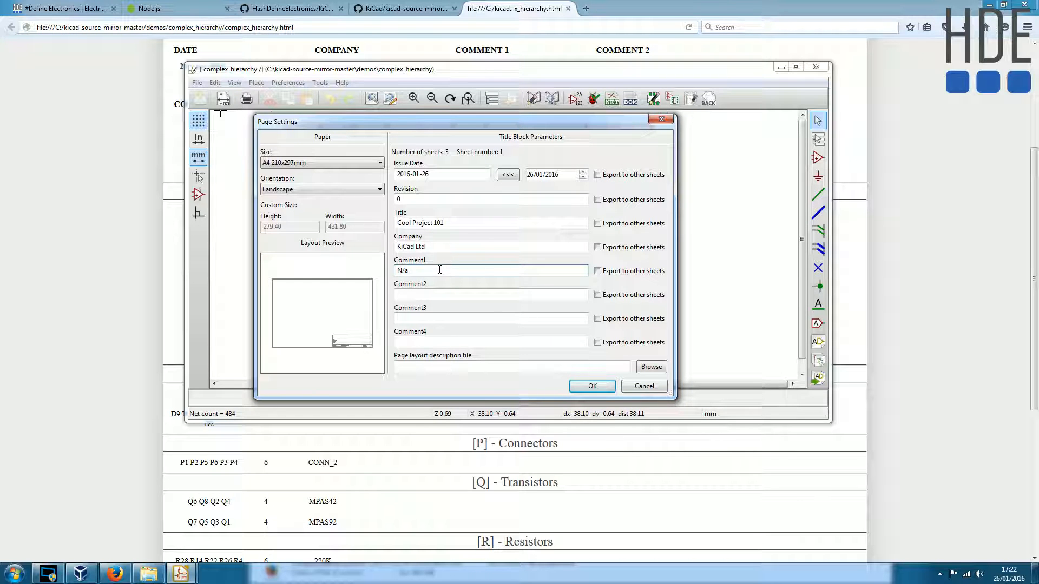
{"action": "double_click", "coordinate": [425, 272]}
{"action": "key", "text": "ctrl+c"}
{"action": "left_click", "coordinate": [428, 295]}
{"action": "key", "text": "ctrl+v"}
{"action": "left_click", "coordinate": [428, 318]}
{"action": "key", "text": "ctrl+v"}
{"action": "left_click", "coordinate": [428, 342]}
{"action": "key", "text": "ctrl+v"}
- Number the four title block comments so they read "N/a 1", "N/a 2", "N/a 3" and "N/a 4"
{"action": "left_click", "coordinate": [426, 273]}
{"action": "type", "text": "1"}
{"action": "left_click", "coordinate": [428, 294]}
{"action": "type", "text": "2"}
{"action": "left_click", "coordinate": [424, 319]}
{"action": "type", "text": "3"}
{"action": "left_click", "coordinate": [428, 342]}
{"action": "type", "text": "4"}
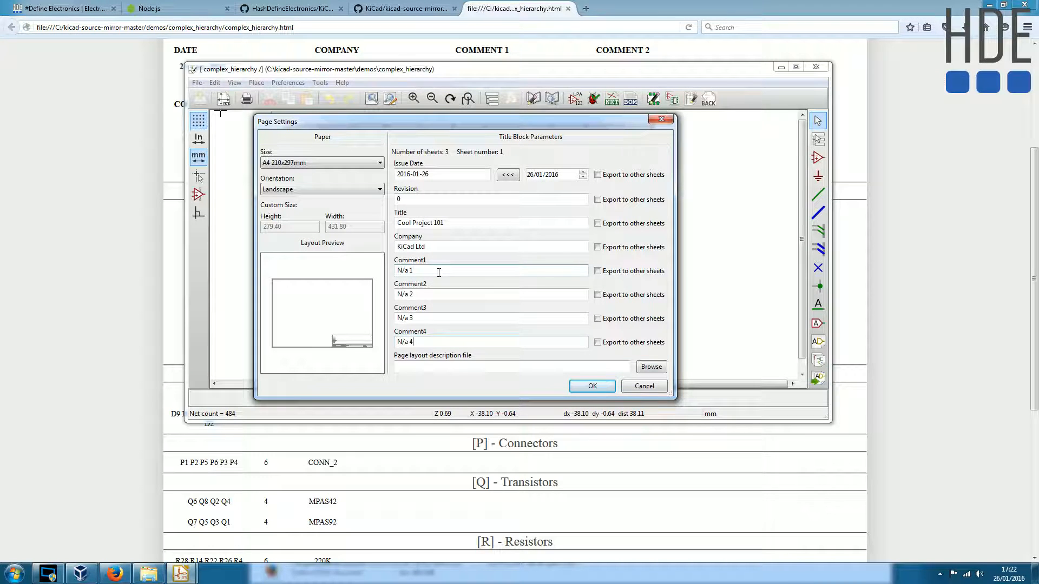
- Switch to the generated BOM page in Firefox and examine its Comment 1, Comment 2 and Comment 4 headings
{"action": "left_click", "coordinate": [115, 249]}
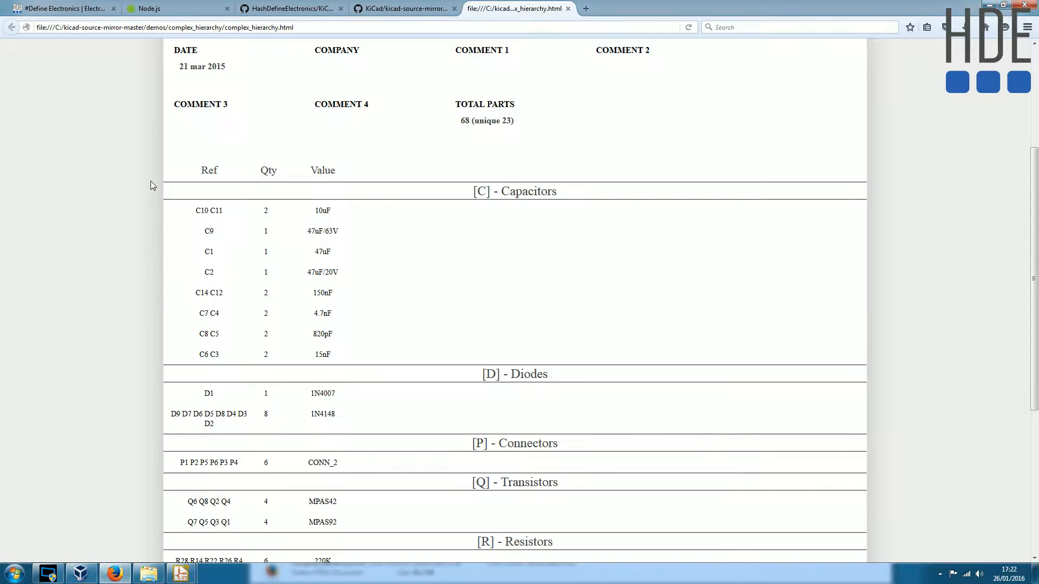
{"action": "scroll", "coordinate": [485, 93], "scroll_direction": "up", "scroll_amount": 5}
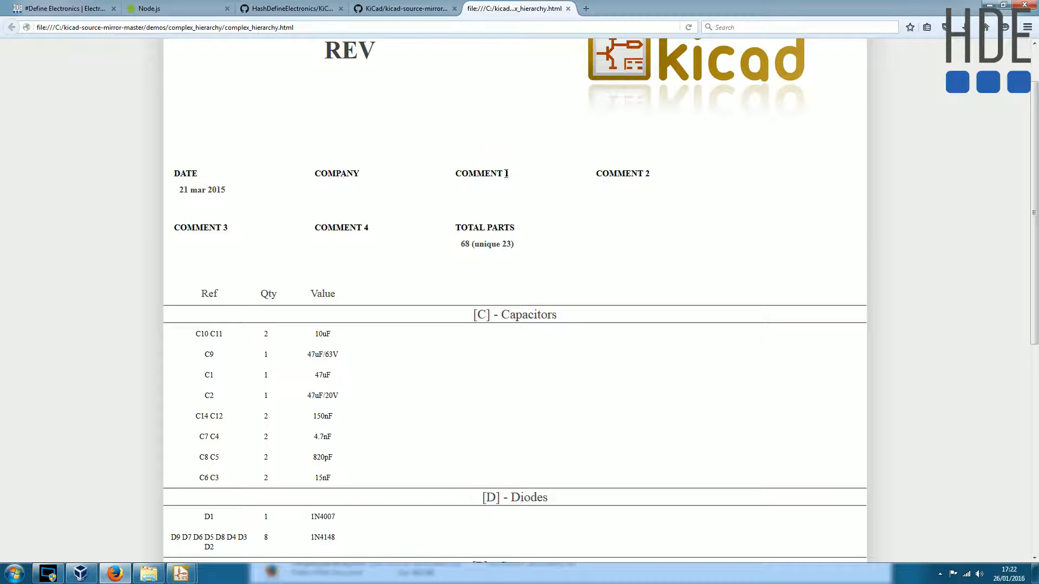
{"action": "left_click_drag", "start_coordinate": [454, 177], "coordinate": [510, 177]}
{"action": "left_click_drag", "start_coordinate": [317, 228], "coordinate": [374, 233]}
{"action": "left_click", "coordinate": [593, 178]}
{"action": "left_click_drag", "start_coordinate": [593, 179], "coordinate": [654, 175]}
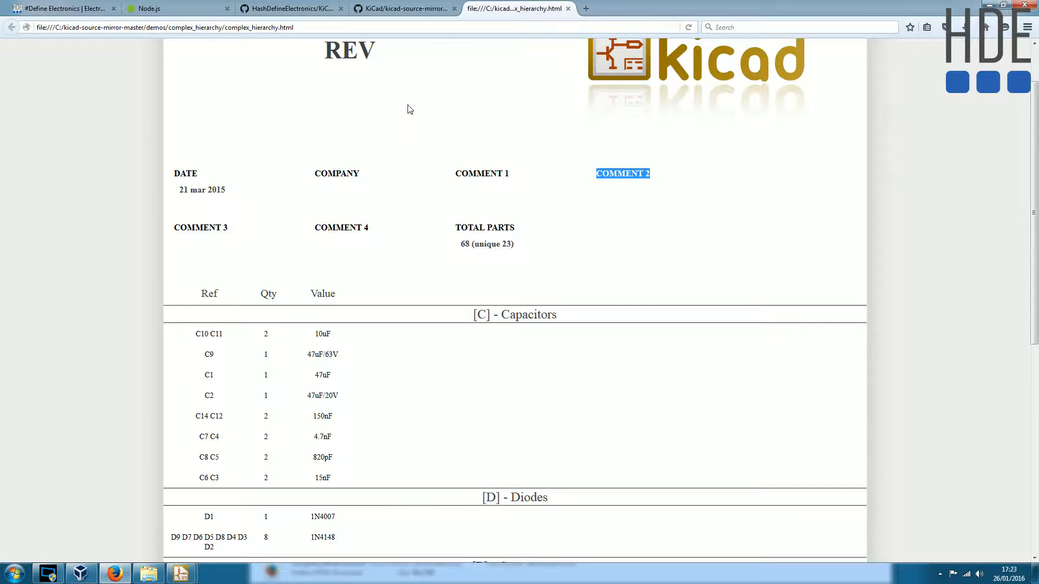
- On the KiCad_BOM_Wizard project page, view the enlarged example BOM image with custom header fields, then close it
{"action": "left_click", "coordinate": [63, 11]}
{"action": "scroll", "coordinate": [239, 315], "scroll_direction": "down", "scroll_amount": 6}
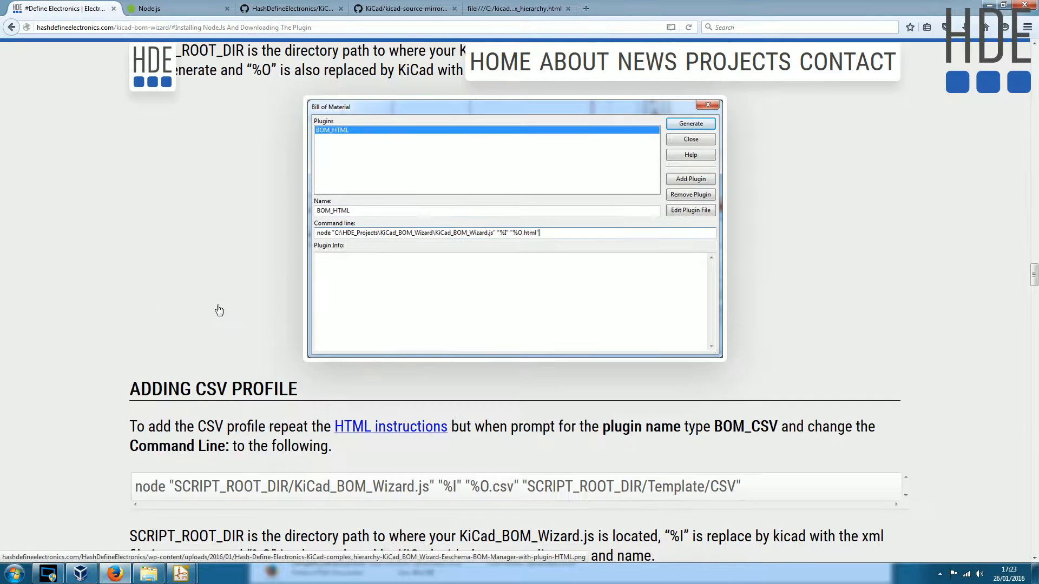
{"action": "scroll", "coordinate": [216, 306], "scroll_direction": "up", "scroll_amount": 12}
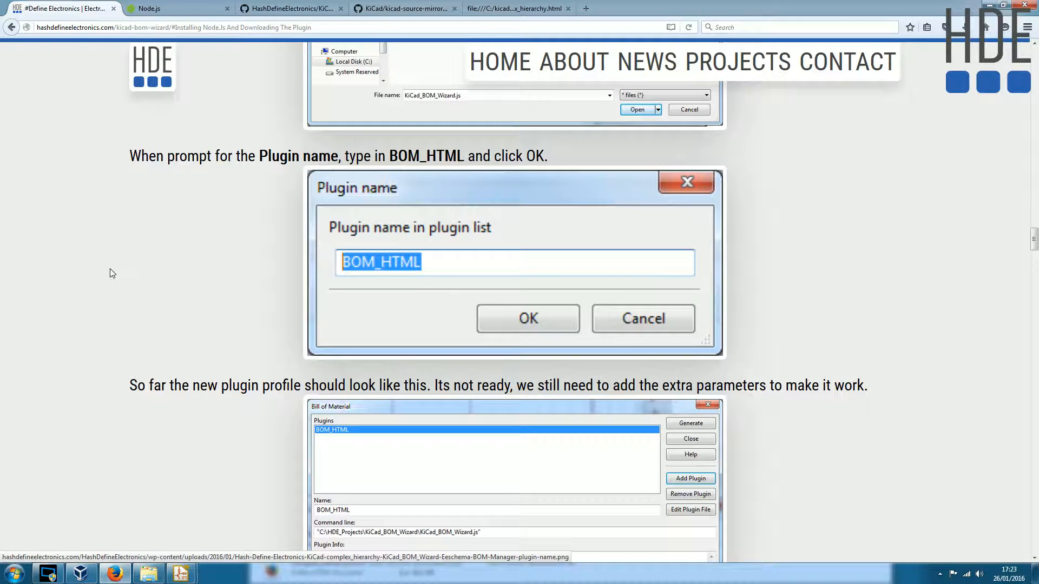
{"action": "key", "text": "Home"}
{"action": "scroll", "coordinate": [67, 245], "scroll_direction": "down", "scroll_amount": 10}
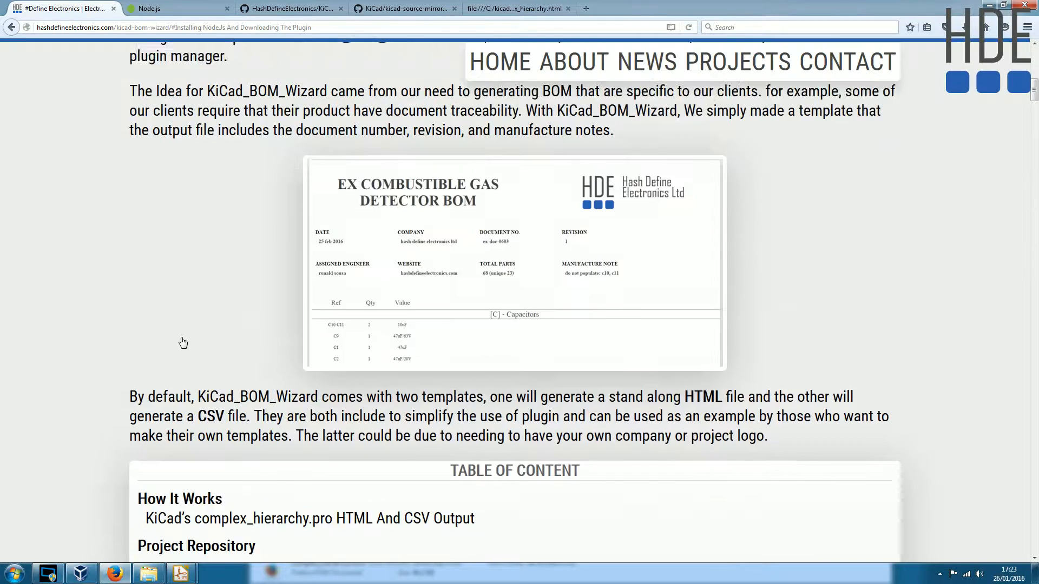
{"action": "scroll", "coordinate": [318, 345], "scroll_direction": "down", "scroll_amount": 5}
{"action": "scroll", "coordinate": [318, 346], "scroll_direction": "up", "scroll_amount": 12}
{"action": "scroll", "coordinate": [358, 346], "scroll_direction": "down", "scroll_amount": 6}
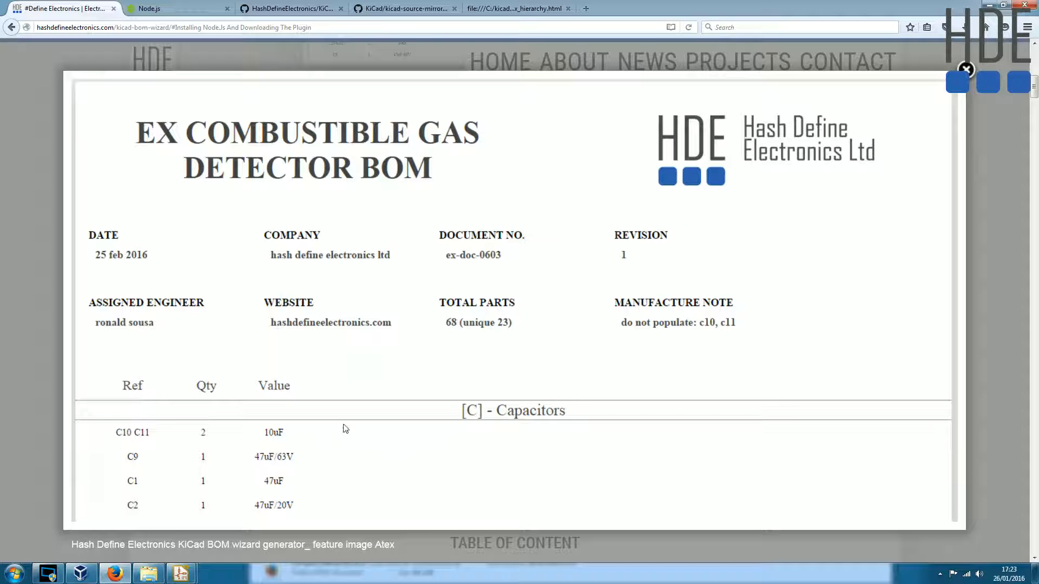
{"action": "left_click", "coordinate": [38, 156]}
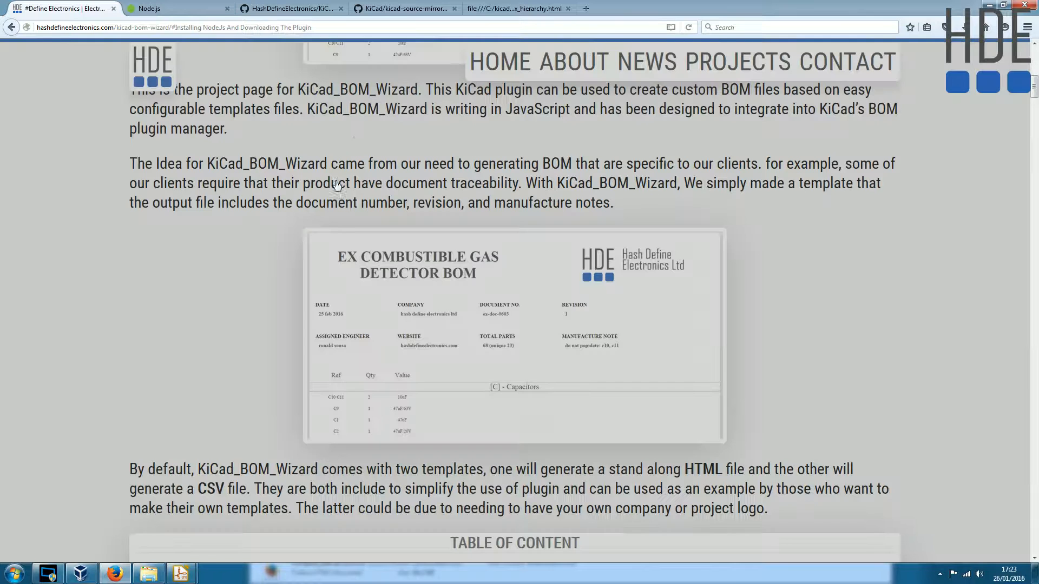
- Return to Eeschema, apply the page settings and save the schematic
{"action": "mouse_move", "coordinate": [184, 578]}
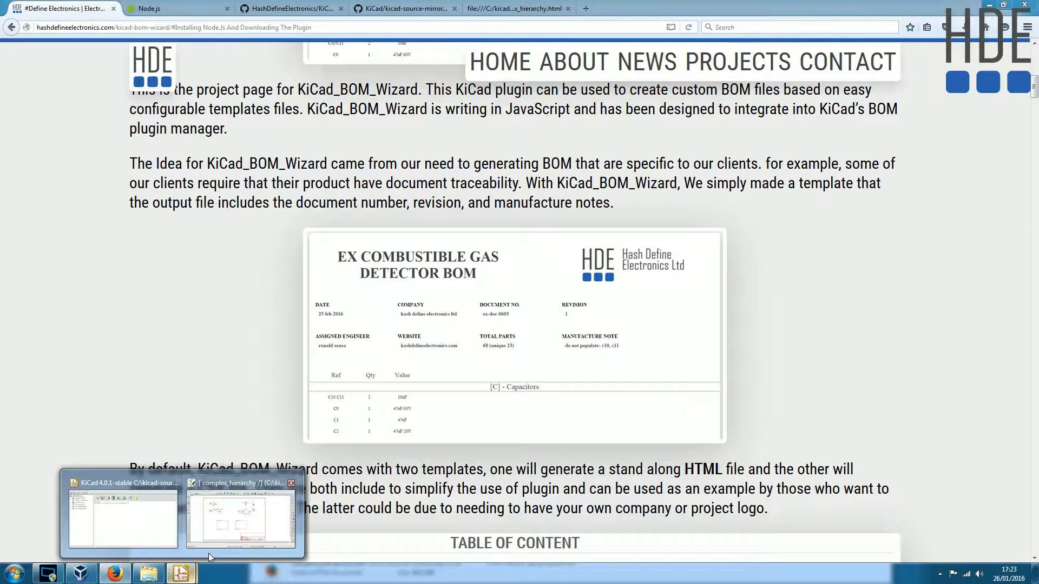
{"action": "left_click", "coordinate": [208, 553]}
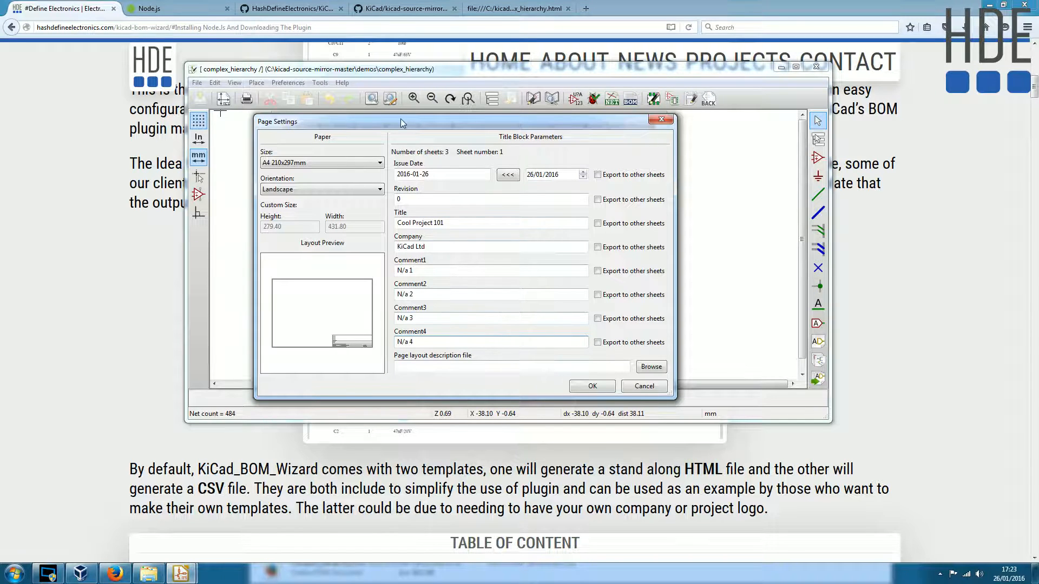
{"action": "left_click", "coordinate": [591, 387]}
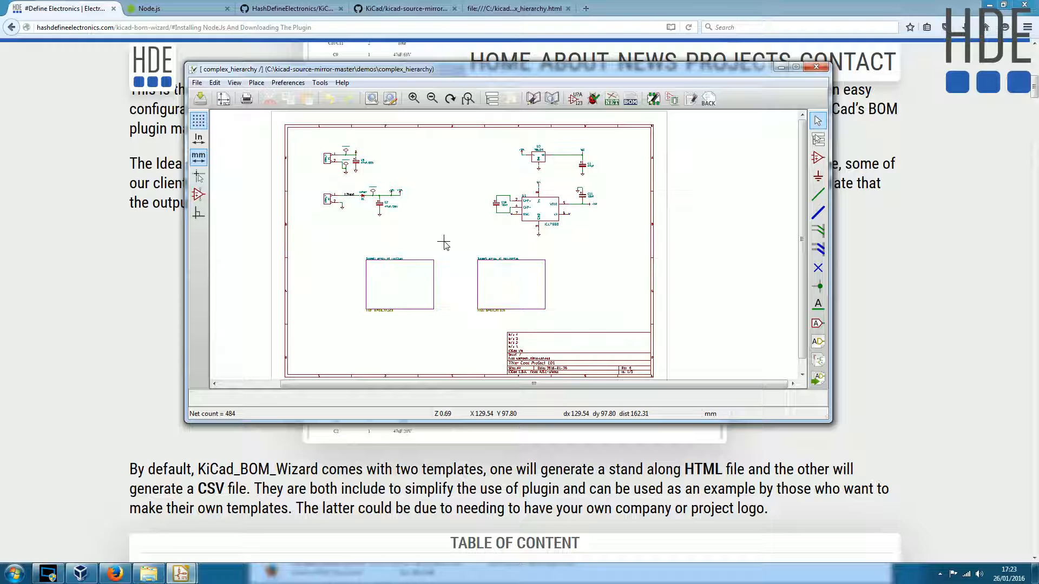
{"action": "left_click", "coordinate": [201, 99]}
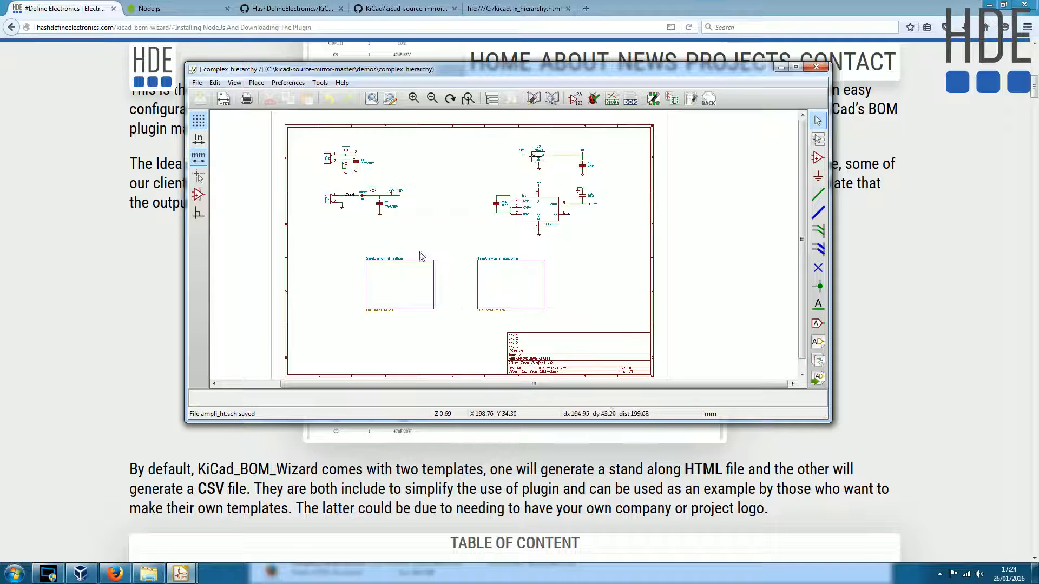
- Regenerate the bill of materials with the BOM_HTML plugin and bring up the complex_hierarchy.html page in Firefox
{"action": "left_click", "coordinate": [630, 99]}
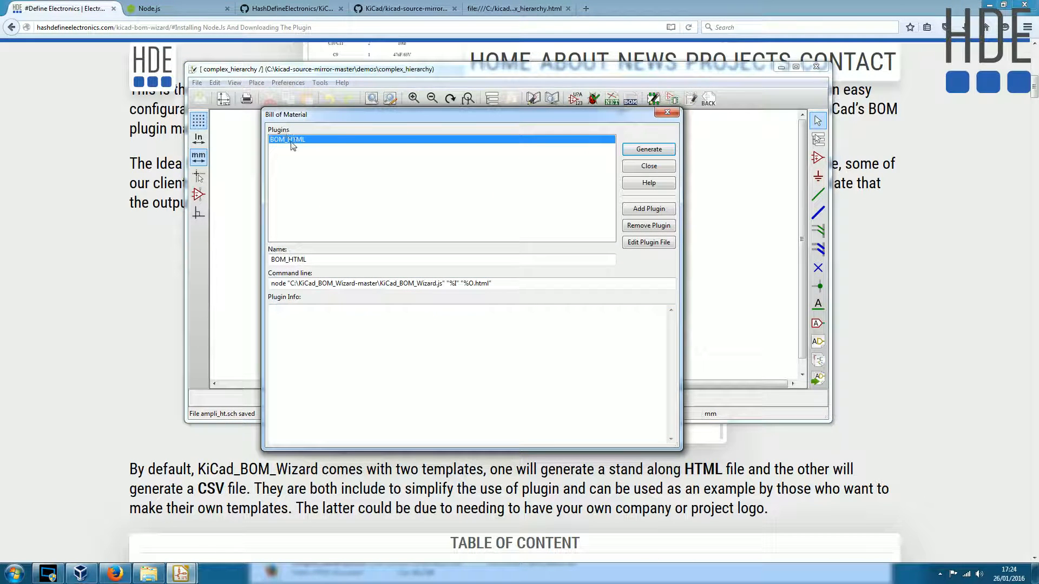
{"action": "left_click", "coordinate": [649, 150]}
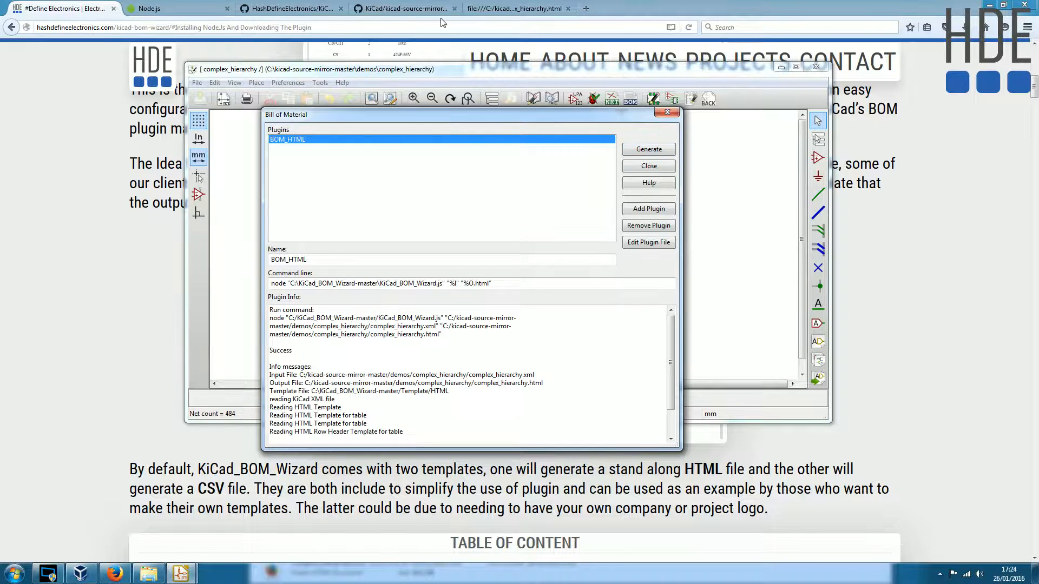
{"action": "left_click", "coordinate": [514, 8]}
{"action": "left_click", "coordinate": [130, 284]}
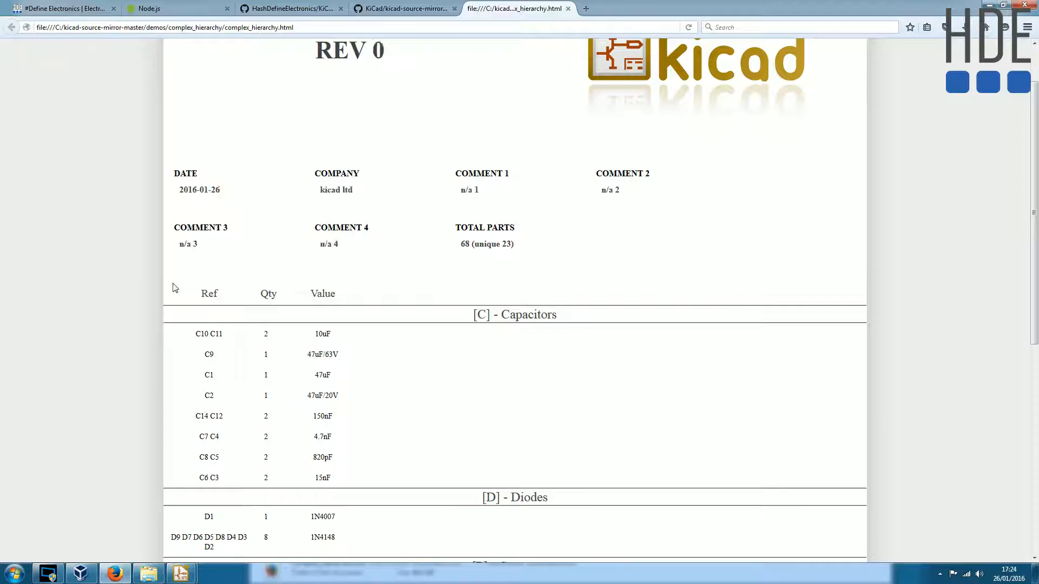
- Examine the BOM page header's project title, revision, company and four comment entries
{"action": "scroll", "coordinate": [175, 287], "scroll_direction": "up", "scroll_amount": 2}
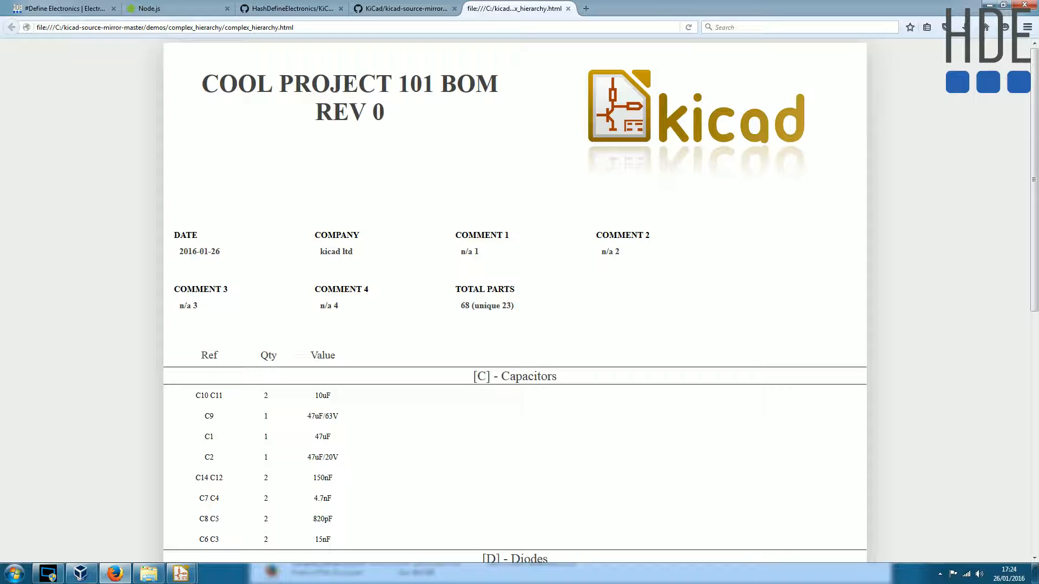
{"action": "left_click_drag", "start_coordinate": [184, 306], "coordinate": [346, 311]}
{"action": "left_click_drag", "start_coordinate": [460, 254], "coordinate": [565, 253]}
{"action": "left_click_drag", "start_coordinate": [322, 254], "coordinate": [417, 252]}
{"action": "scroll", "coordinate": [336, 457], "scroll_direction": "down", "scroll_amount": 5}
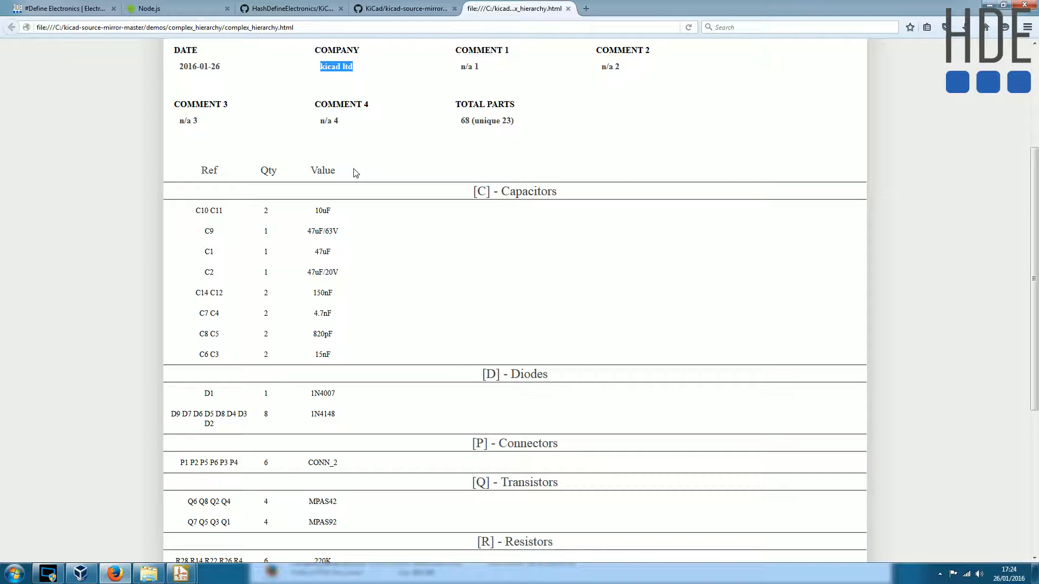
- Return to Eeschema, close the Bill of Material dialog and bring capacitor C2 into view
{"action": "mouse_move", "coordinate": [180, 571]}
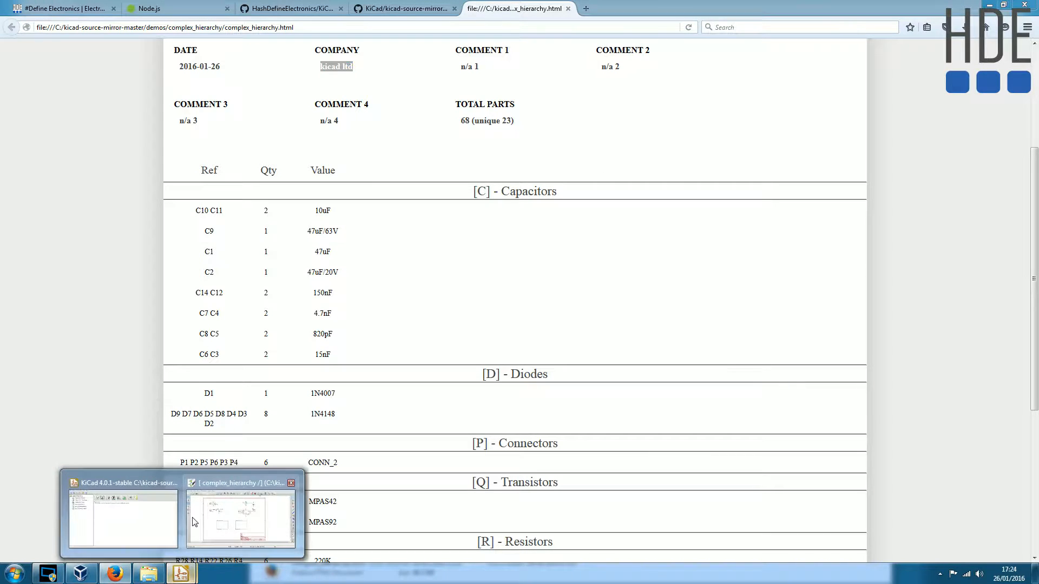
{"action": "left_click", "coordinate": [238, 529]}
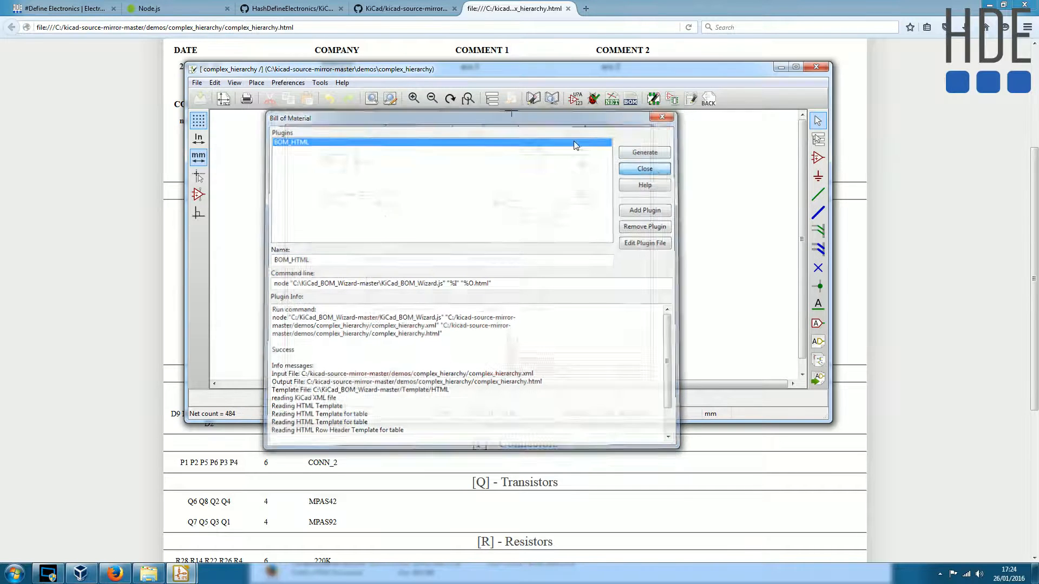
{"action": "left_click", "coordinate": [652, 165]}
{"action": "scroll", "coordinate": [506, 248], "scroll_direction": "up", "scroll_amount": 3}
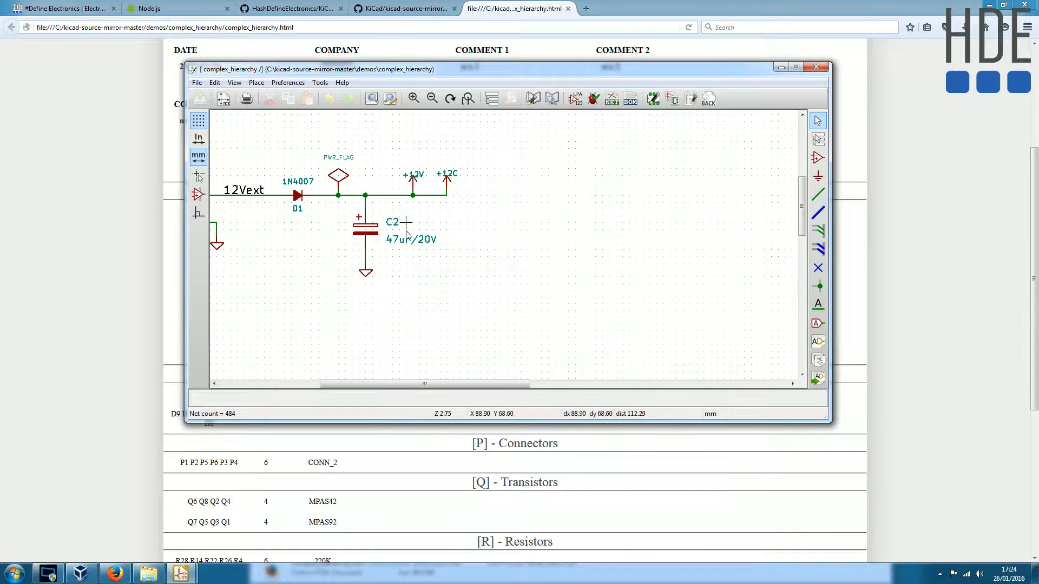
{"action": "middle_click_drag", "start_coordinate": [371, 242], "coordinate": [393, 249]}
{"action": "left_click", "coordinate": [85, 381]}
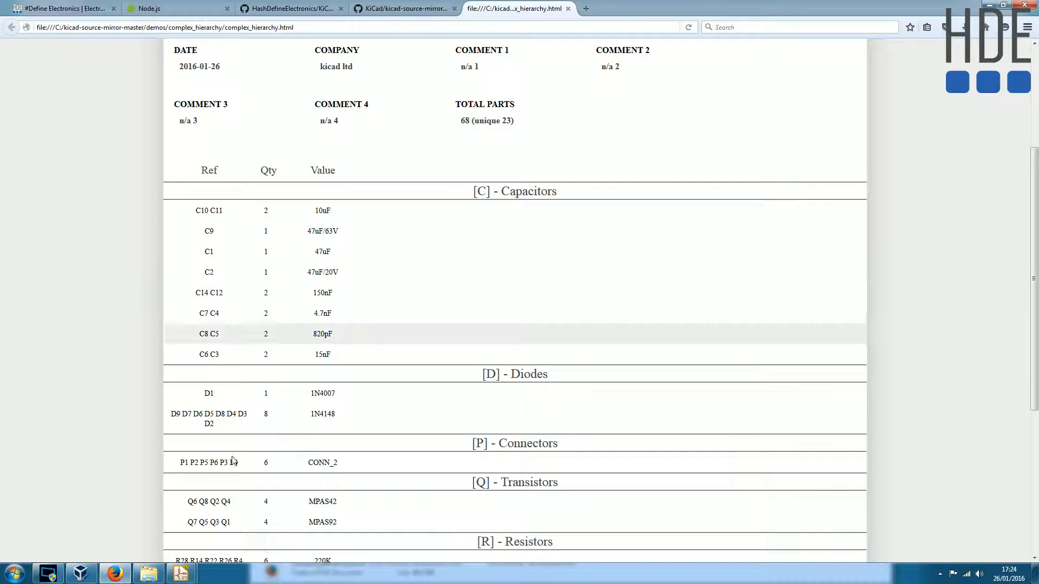
{"action": "mouse_move", "coordinate": [180, 573]}
{"action": "left_click", "coordinate": [254, 527]}
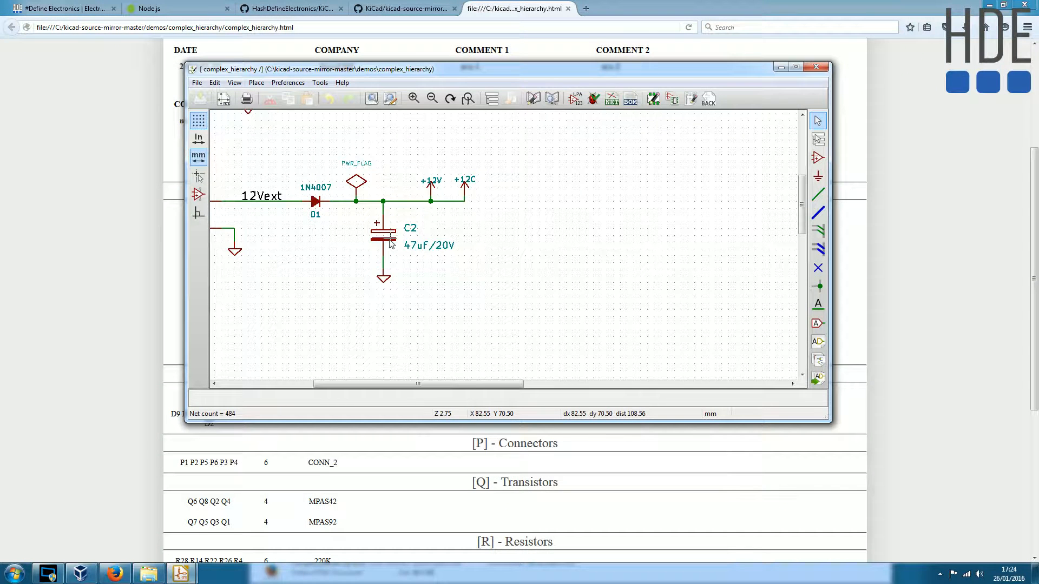
- Add a custom field to capacitor C2 with the name "Suplier" and the value "Mouser"
{"action": "double_click", "coordinate": [388, 240]}
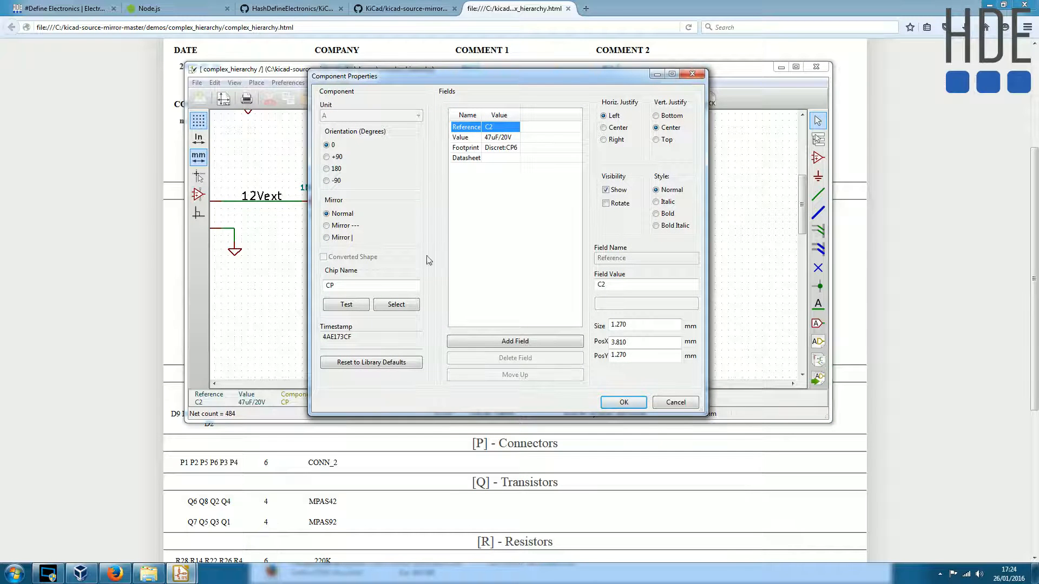
{"action": "left_click", "coordinate": [484, 178]}
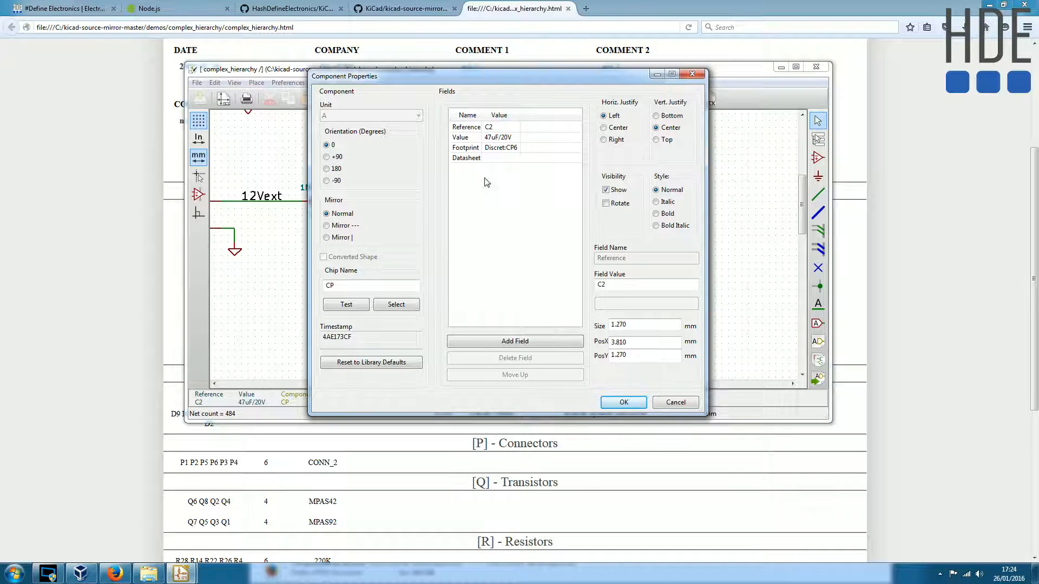
{"action": "left_click", "coordinate": [505, 346]}
{"action": "double_click", "coordinate": [622, 258]}
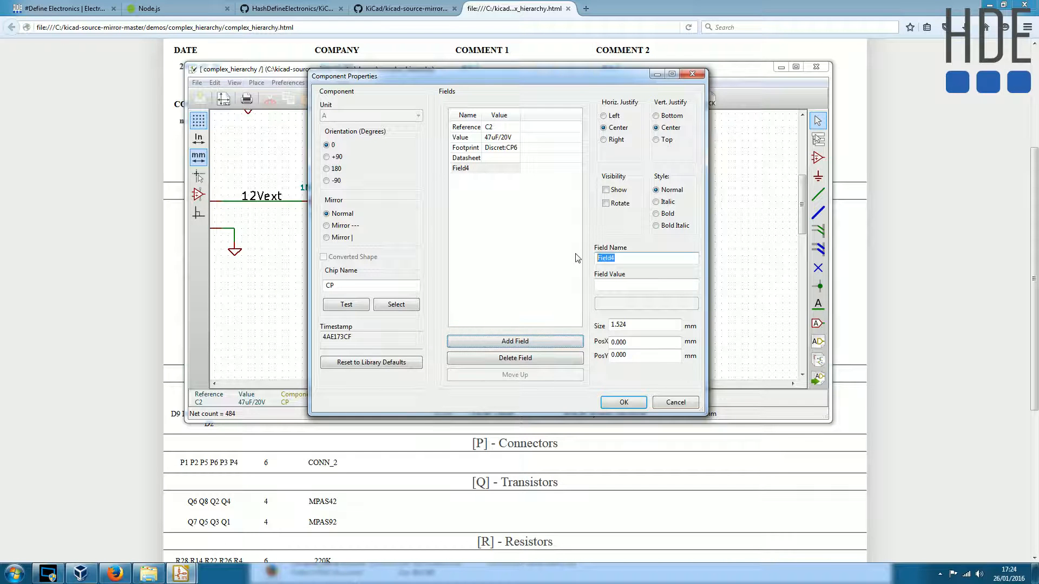
{"action": "type", "text": "Suplier"}
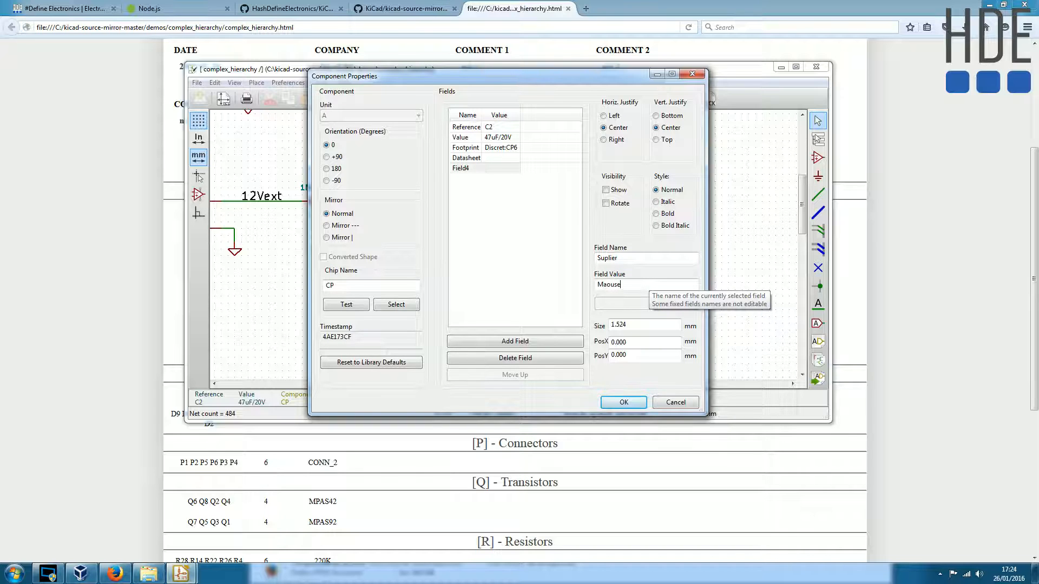
{"action": "type", "text": "Mour"}
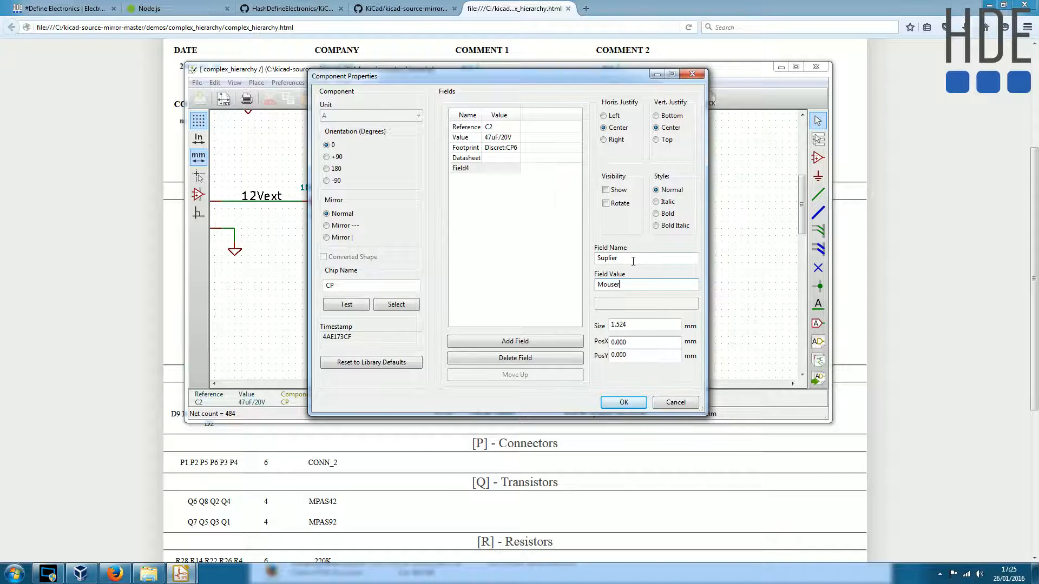
- Rename C2's new custom field to "Mouser", set its value to "asdfuihsdf" and apply the component properties
{"action": "left_click_drag", "start_coordinate": [632, 284], "coordinate": [576, 287]}
{"action": "key", "text": "ctrl+c"}
{"action": "left_click_drag", "start_coordinate": [629, 258], "coordinate": [568, 287]}
{"action": "key", "text": "ctrl+v"}
{"action": "type", "text": "asdfuihsdf"}
{"action": "left_click", "coordinate": [476, 157]}
{"action": "left_click", "coordinate": [476, 167]}
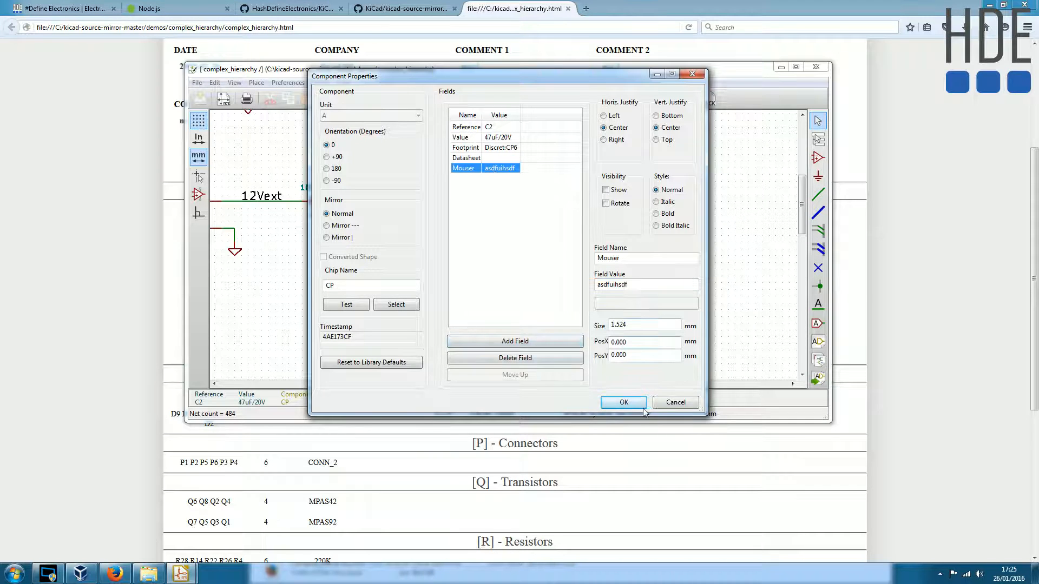
{"action": "left_click_drag", "start_coordinate": [525, 79], "coordinate": [604, 98]}
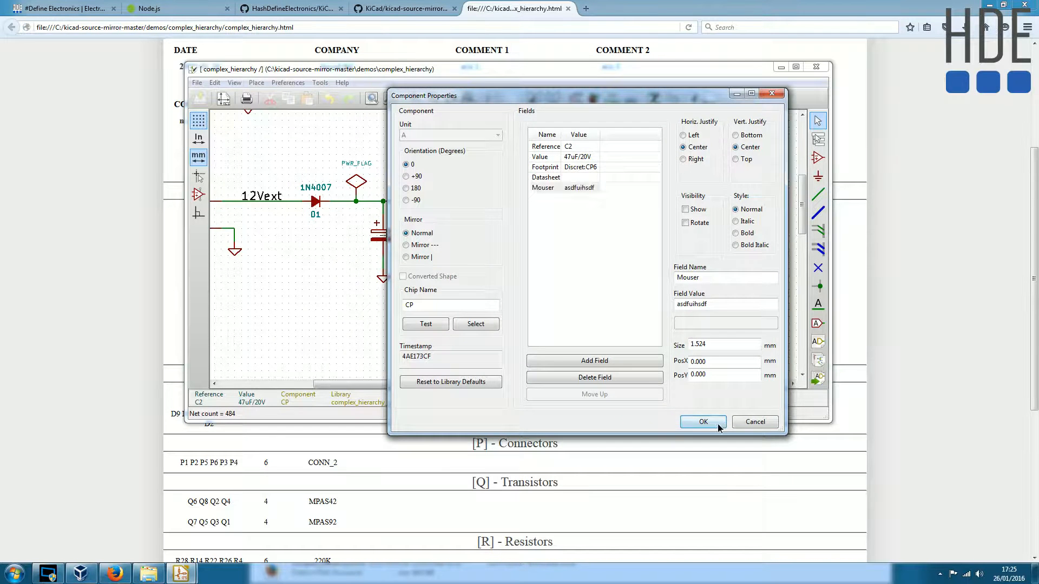
{"action": "left_click", "coordinate": [702, 422]}
- Save the schematic and regenerate the bill of materials with the BOM_HTML plugin
{"action": "scroll", "coordinate": [424, 281], "scroll_direction": "down", "scroll_amount": 1}
{"action": "scroll", "coordinate": [511, 233], "scroll_direction": "up", "scroll_amount": 1}
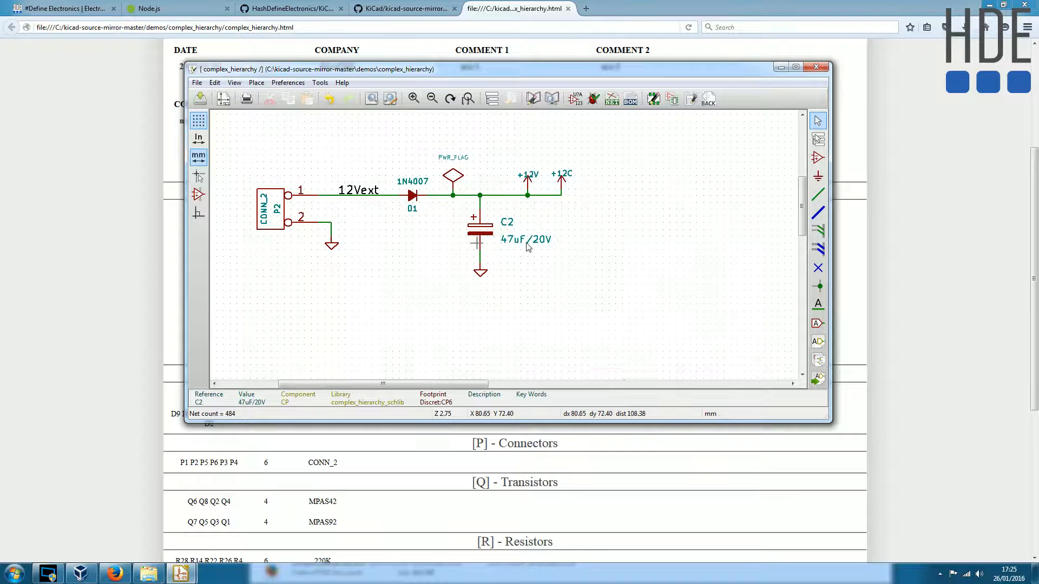
{"action": "middle_click_drag", "start_coordinate": [585, 233], "coordinate": [578, 256]}
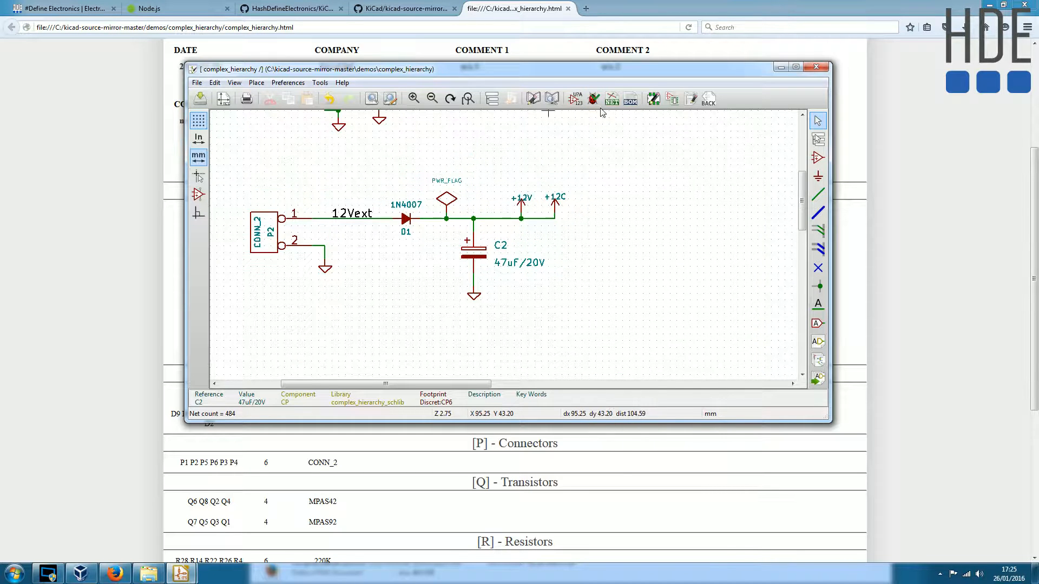
{"action": "left_click", "coordinate": [200, 99]}
{"action": "left_click", "coordinate": [630, 98]}
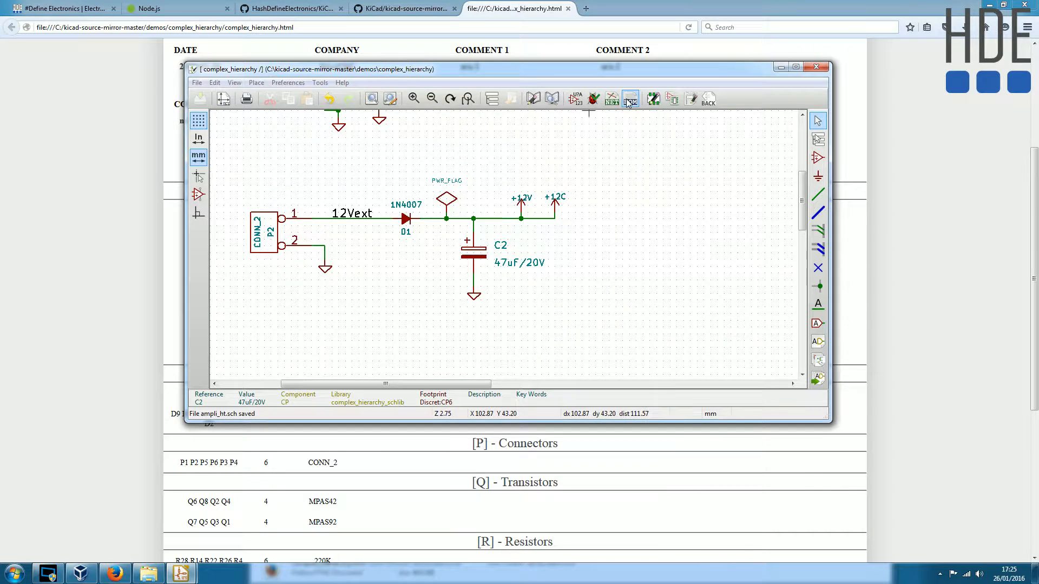
{"action": "left_click", "coordinate": [659, 152]}
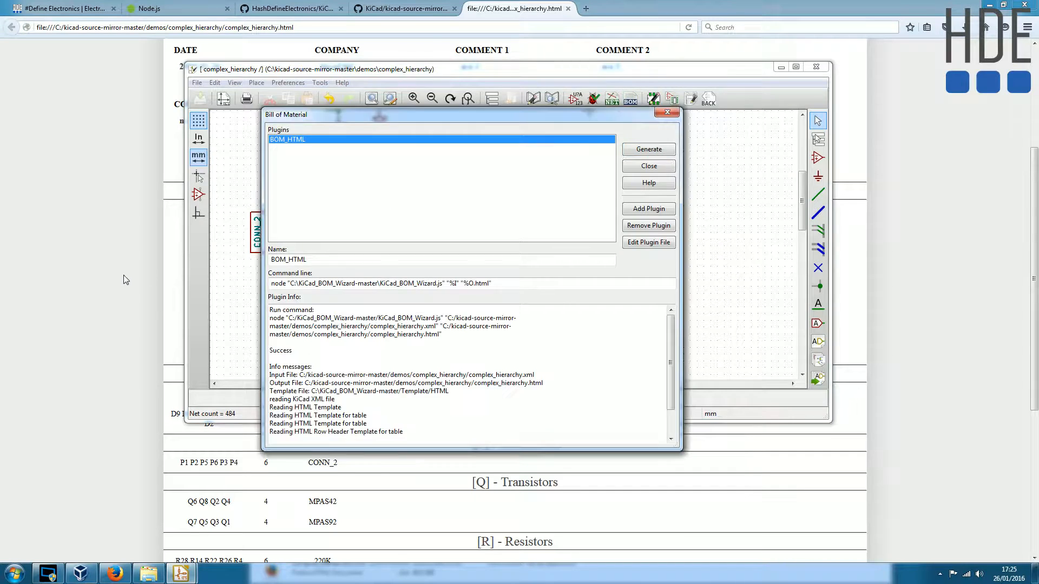
- Reload the BOM page in Firefox and examine the Mouser column heading and C2's entry in it
{"action": "left_click", "coordinate": [126, 274]}
{"action": "key", "text": "F5"}
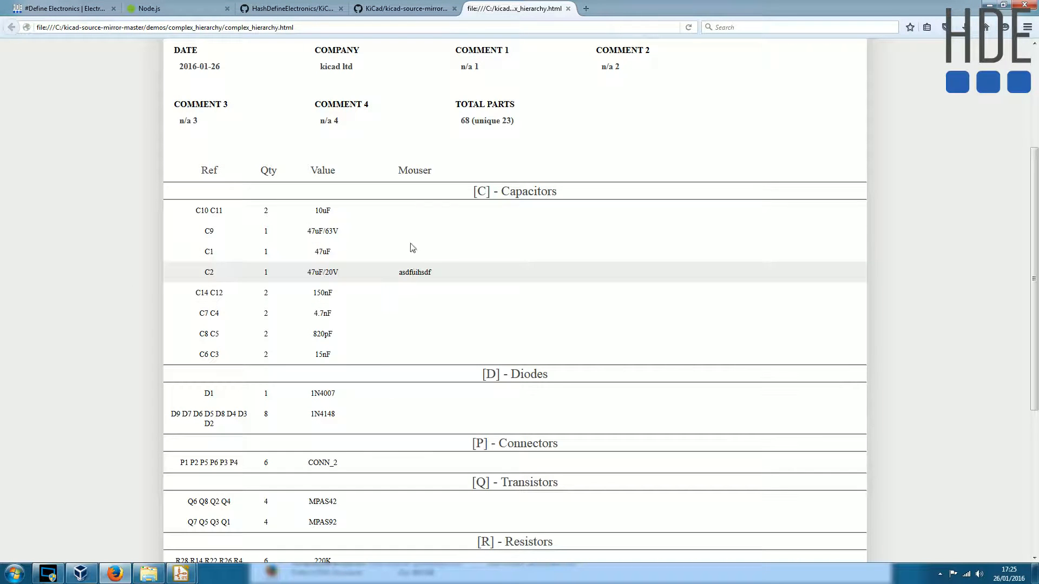
{"action": "left_click_drag", "start_coordinate": [398, 171], "coordinate": [433, 172]}
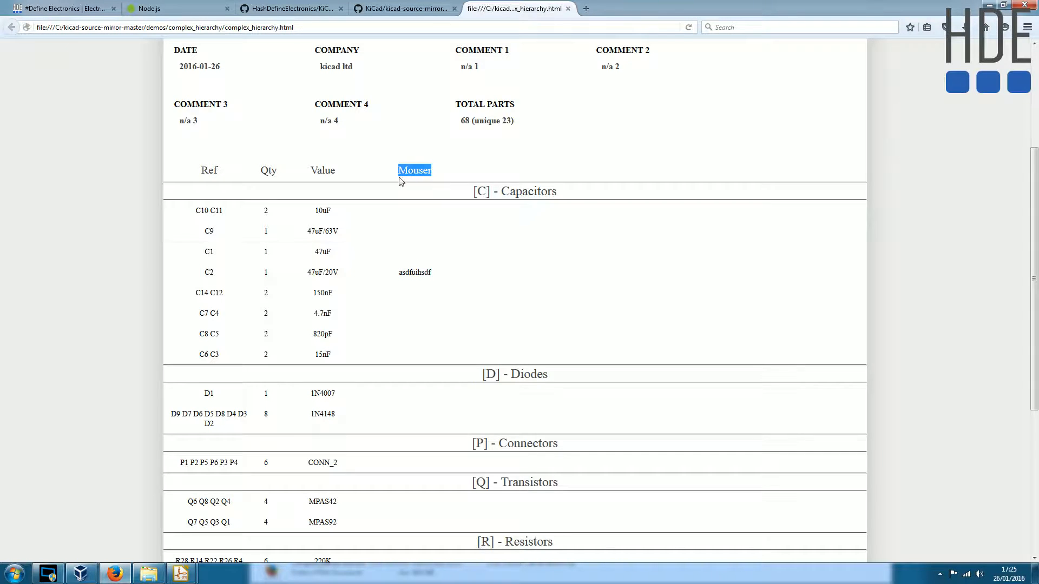
{"action": "scroll", "coordinate": [411, 227], "scroll_direction": "up", "scroll_amount": 4}
{"action": "left_click", "coordinate": [419, 295]}
{"action": "double_click", "coordinate": [418, 295]}
{"action": "left_click", "coordinate": [415, 396]}
{"action": "double_click", "coordinate": [415, 395]}
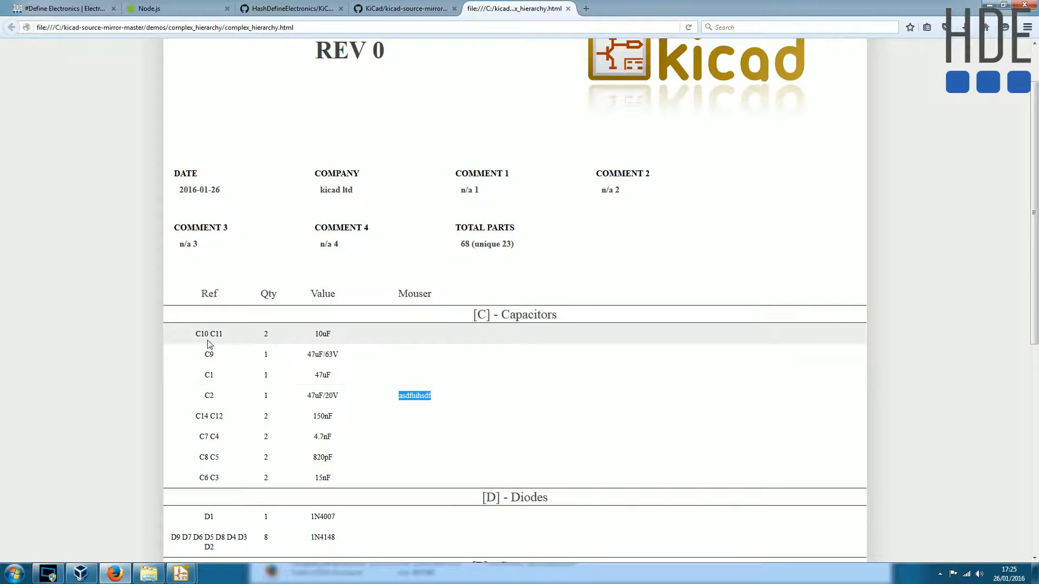
- Examine how the Capacitors section groups C10 and C11 in one row by their shared value
{"action": "left_click_drag", "start_coordinate": [210, 335], "coordinate": [216, 334]}
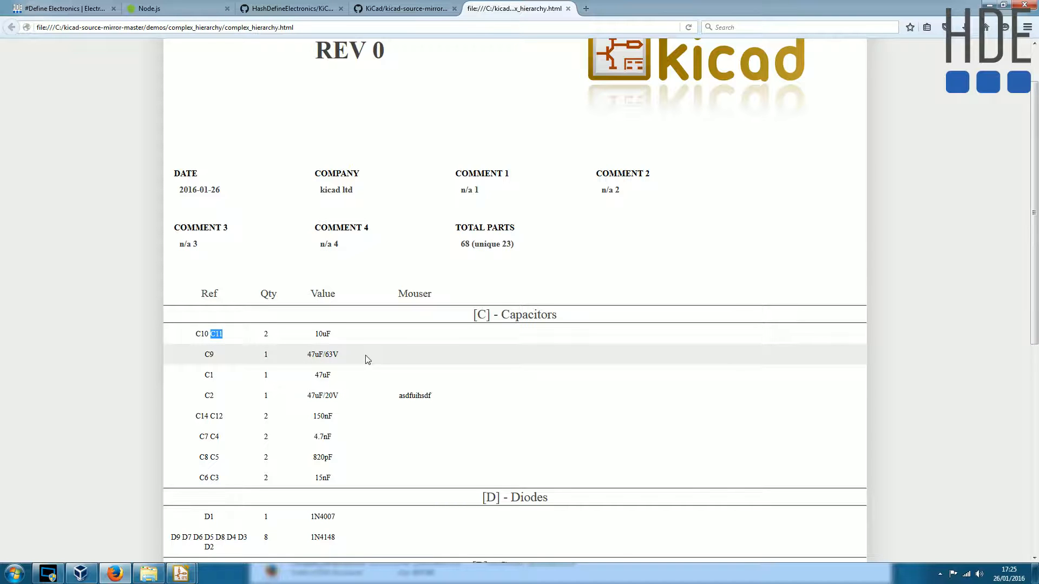
{"action": "scroll", "coordinate": [367, 360], "scroll_direction": "down", "scroll_amount": 2}
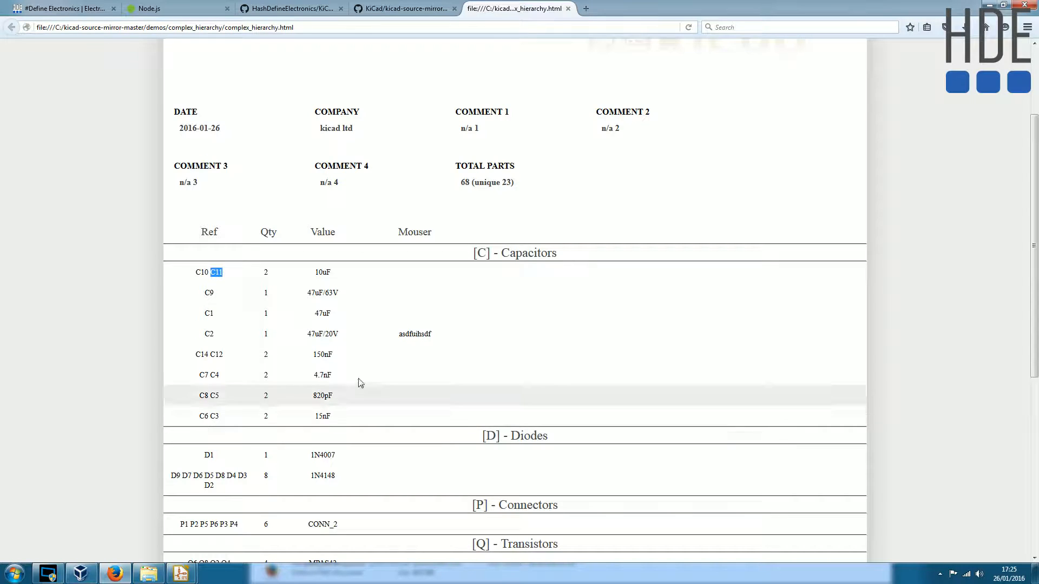
{"action": "double_click", "coordinate": [497, 253]}
{"action": "left_click", "coordinate": [496, 253]}
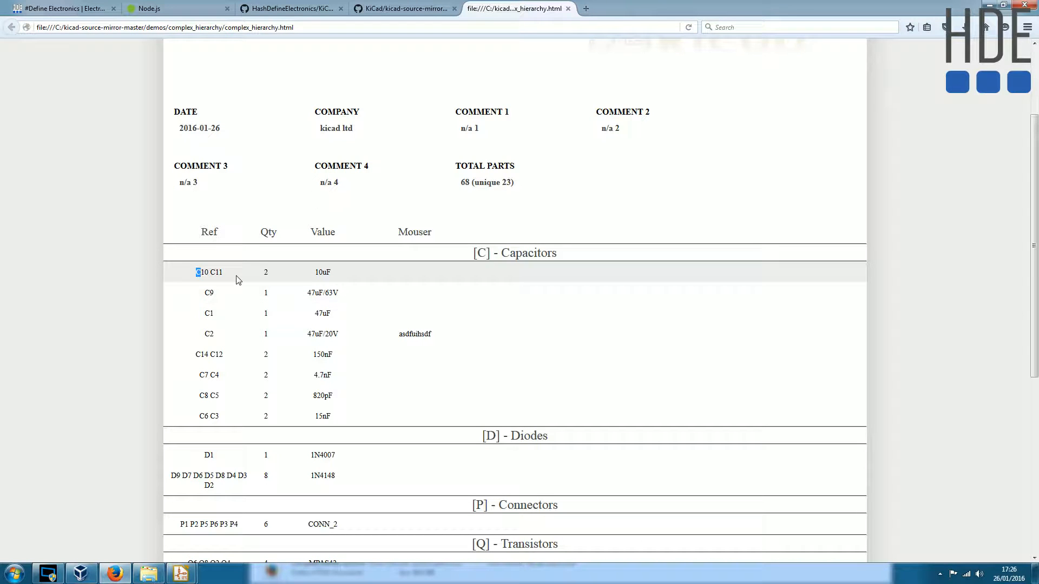
{"action": "double_click", "coordinate": [323, 272]}
{"action": "left_click_drag", "start_coordinate": [196, 273], "coordinate": [218, 272]}
{"action": "double_click", "coordinate": [320, 272]}
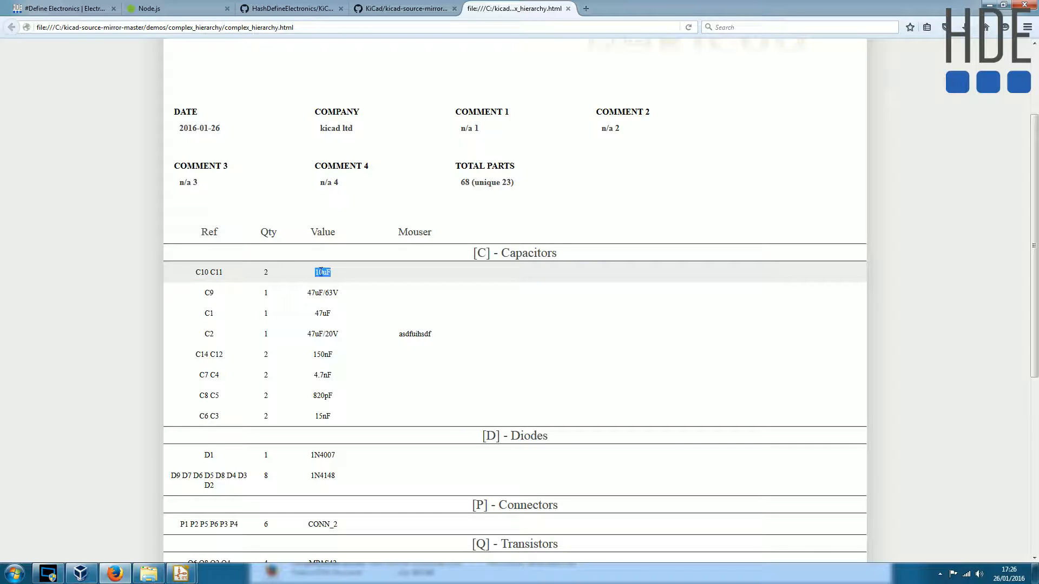
{"action": "left_click", "coordinate": [272, 278]}
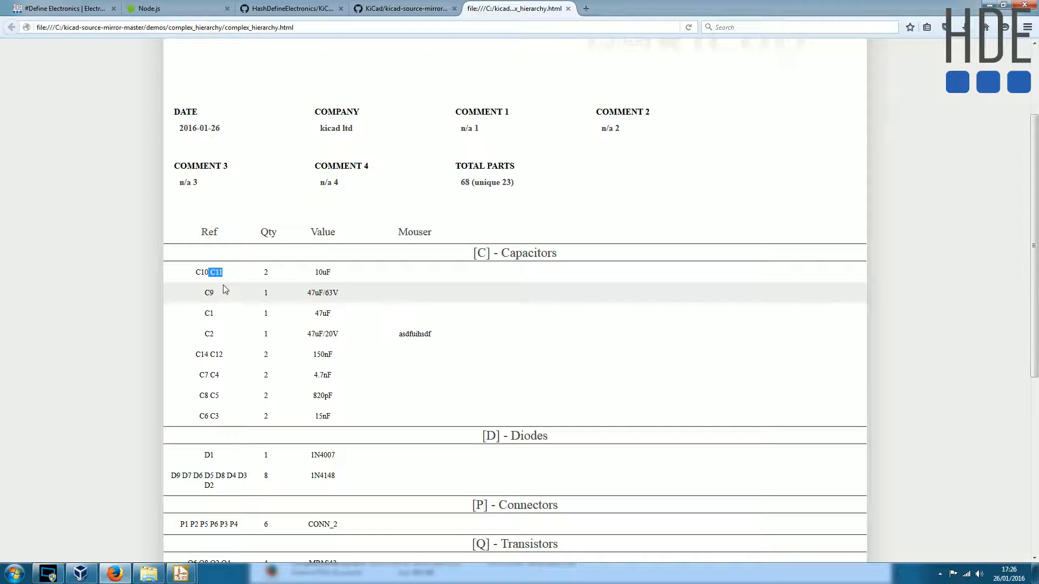
- Return to Eeschema and close the Bill of Material dialog
{"action": "left_click", "coordinate": [184, 572]}
{"action": "left_click", "coordinate": [250, 515]}
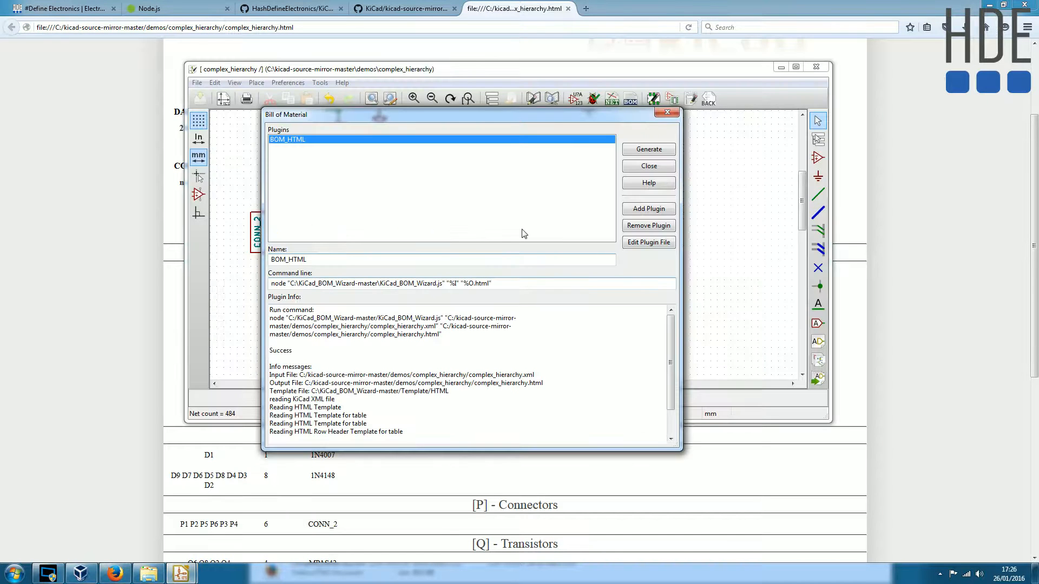
{"action": "left_click", "coordinate": [658, 166]}
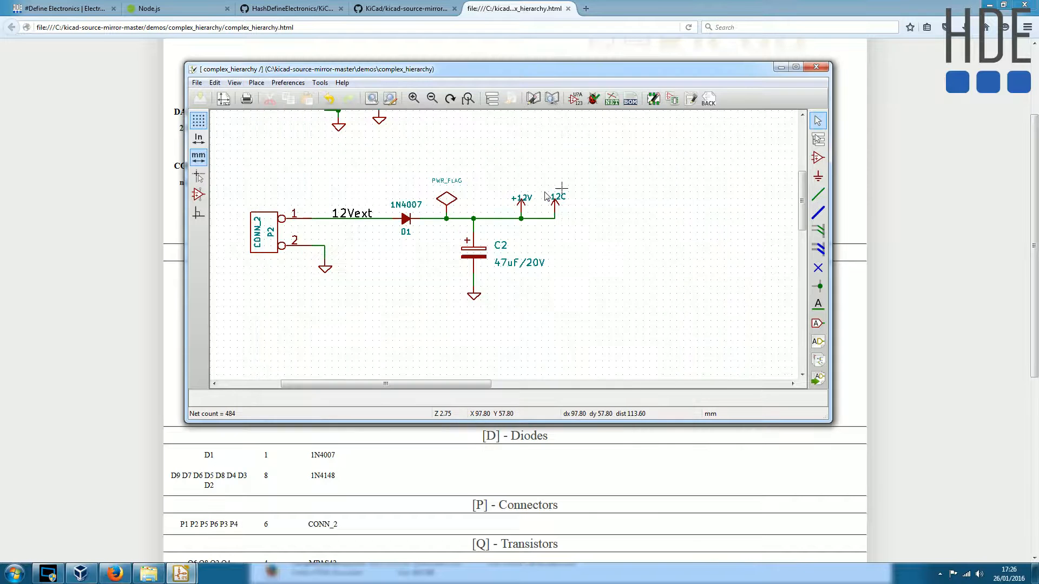
- Add a custom field named "Mouser" with the value 1234 to capacitor C10 beside U1
{"action": "scroll", "coordinate": [547, 196], "scroll_direction": "down", "scroll_amount": 2}
{"action": "scroll", "coordinate": [504, 249], "scroll_direction": "up", "scroll_amount": 3}
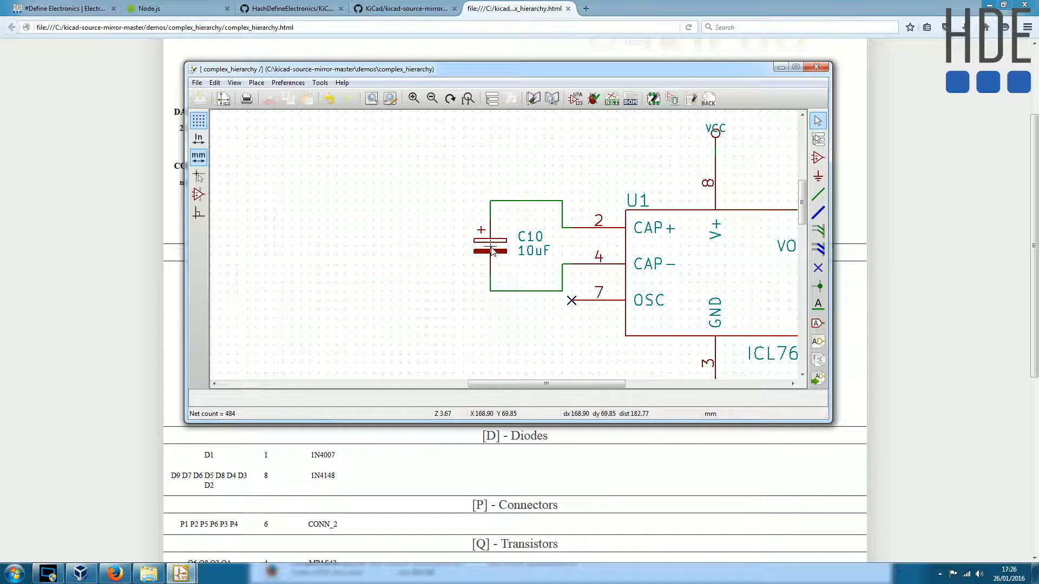
{"action": "double_click", "coordinate": [492, 250]}
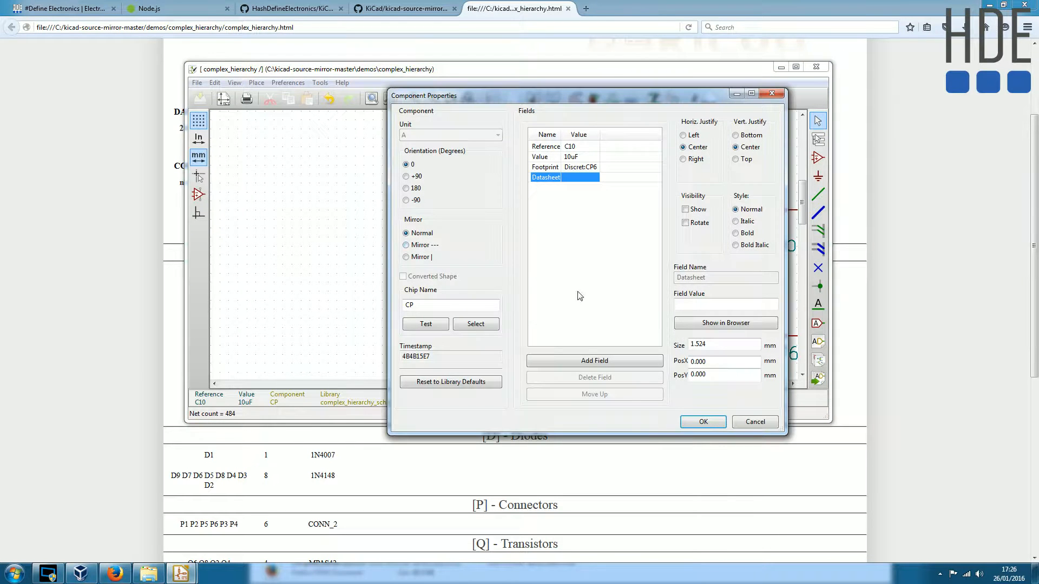
{"action": "left_click", "coordinate": [594, 361]}
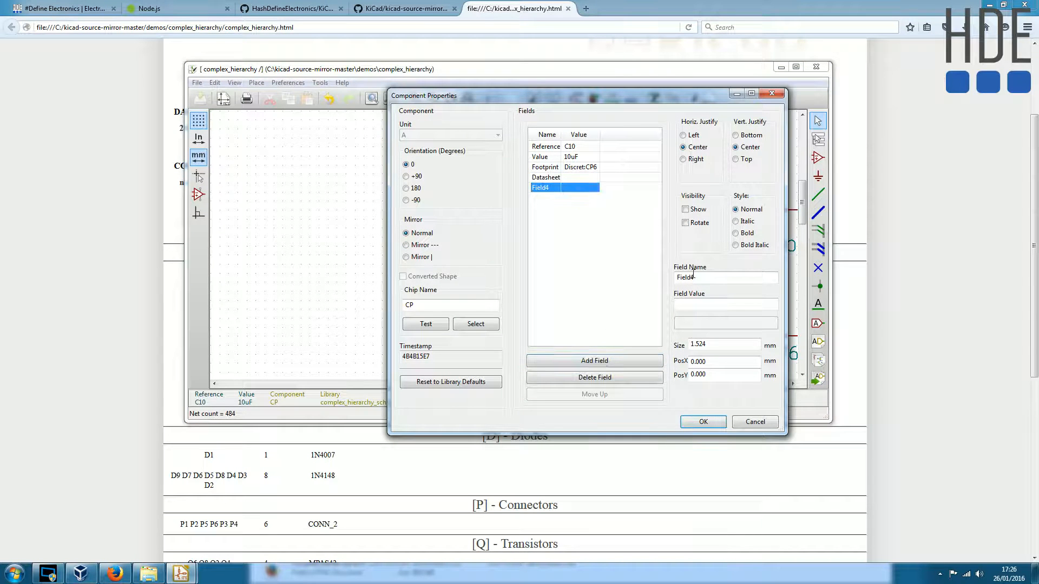
{"action": "type", "text": "Mouser"}
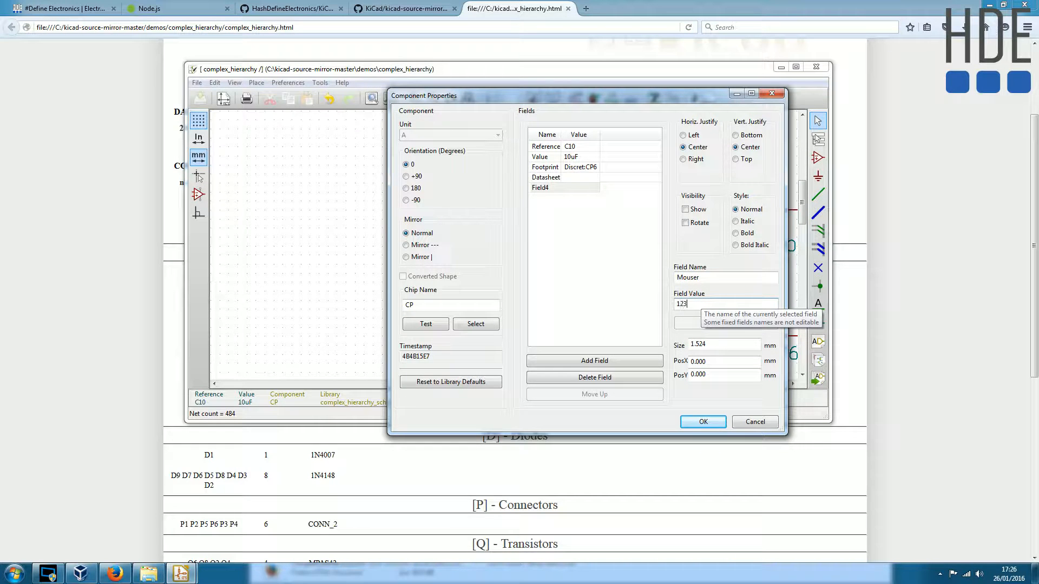
{"action": "left_click", "coordinate": [703, 422]}
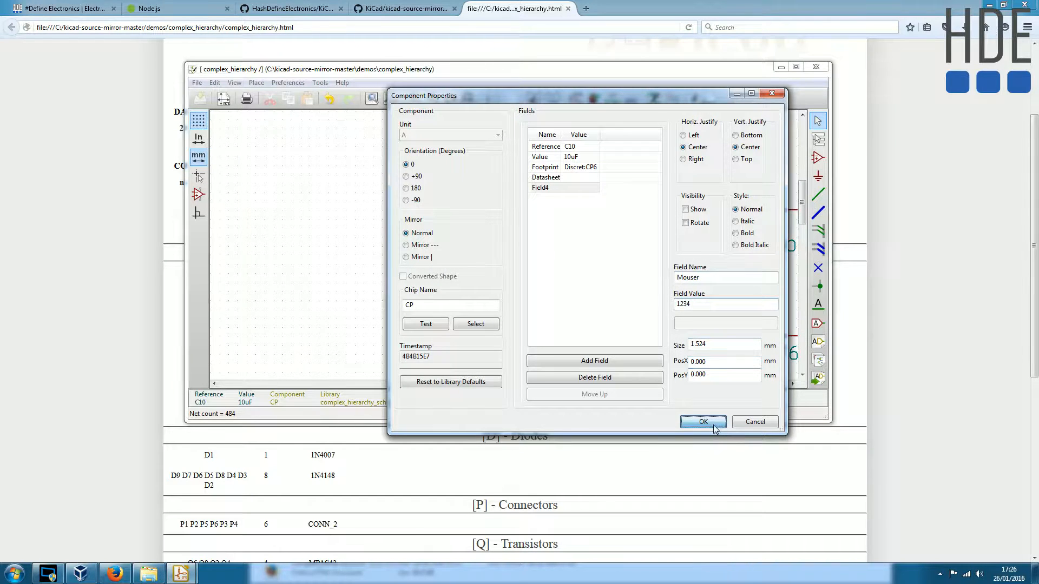
- Review the Mouser field in C10's component properties, accept it and save the schematic
{"action": "double_click", "coordinate": [487, 252]}
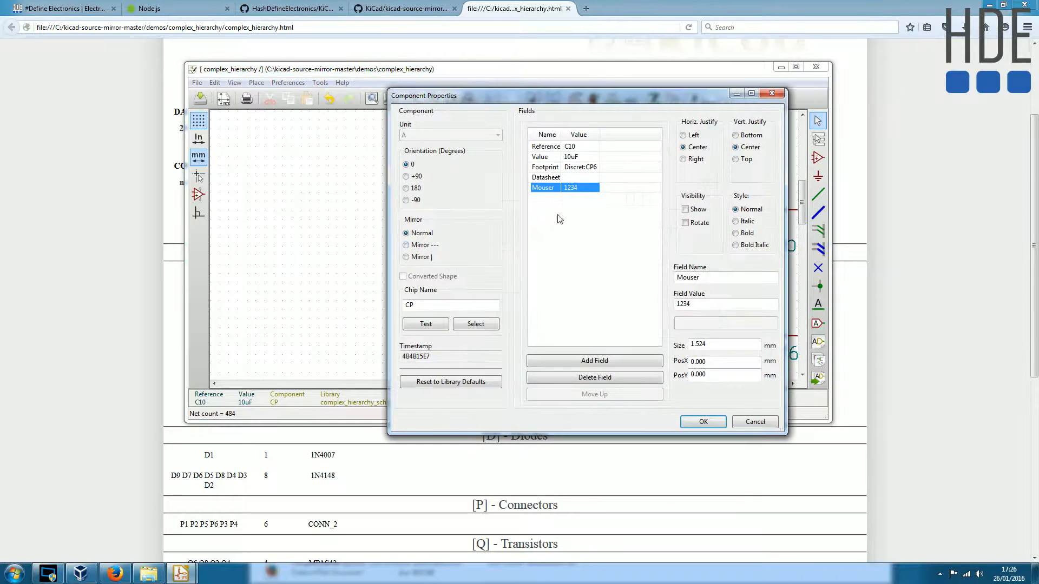
{"action": "left_click", "coordinate": [710, 420]}
{"action": "left_click", "coordinate": [199, 98]}
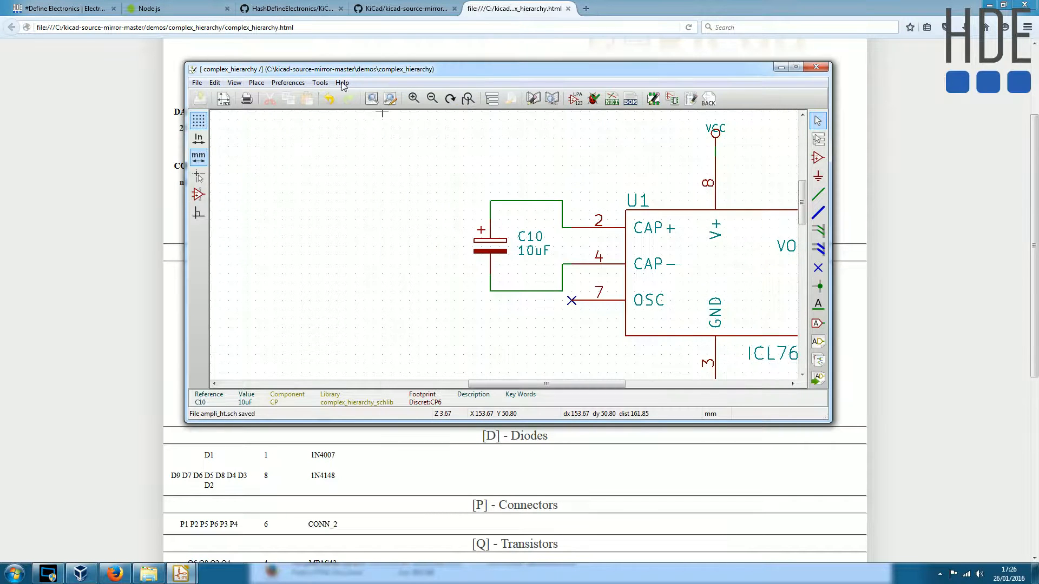
- Generate the bill of materials with the BOM_HTML plugin and reload the complex_hierarchy.html page in Firefox
{"action": "left_click", "coordinate": [630, 99]}
{"action": "left_click", "coordinate": [651, 148]}
{"action": "left_click", "coordinate": [129, 311]}
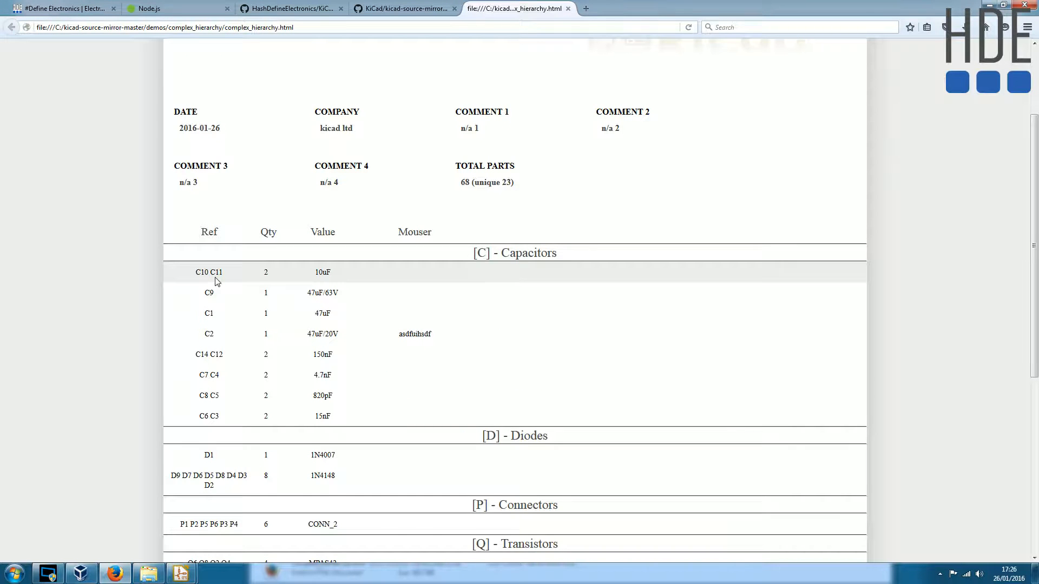
{"action": "key", "text": "F5"}
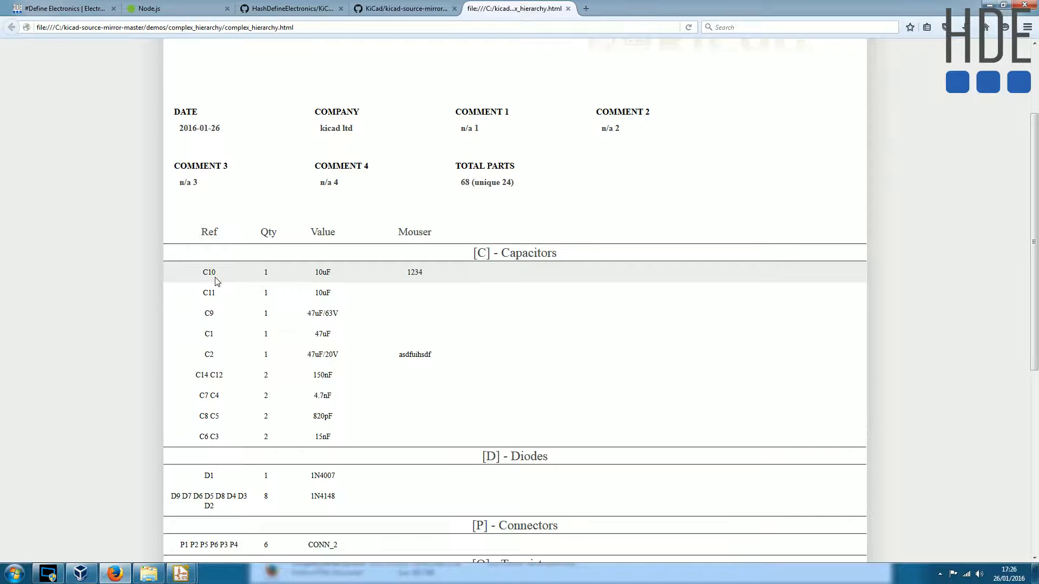
- Examine the Mouser column and how C10 and C11 are listed in the Capacitors section
{"action": "double_click", "coordinate": [411, 233]}
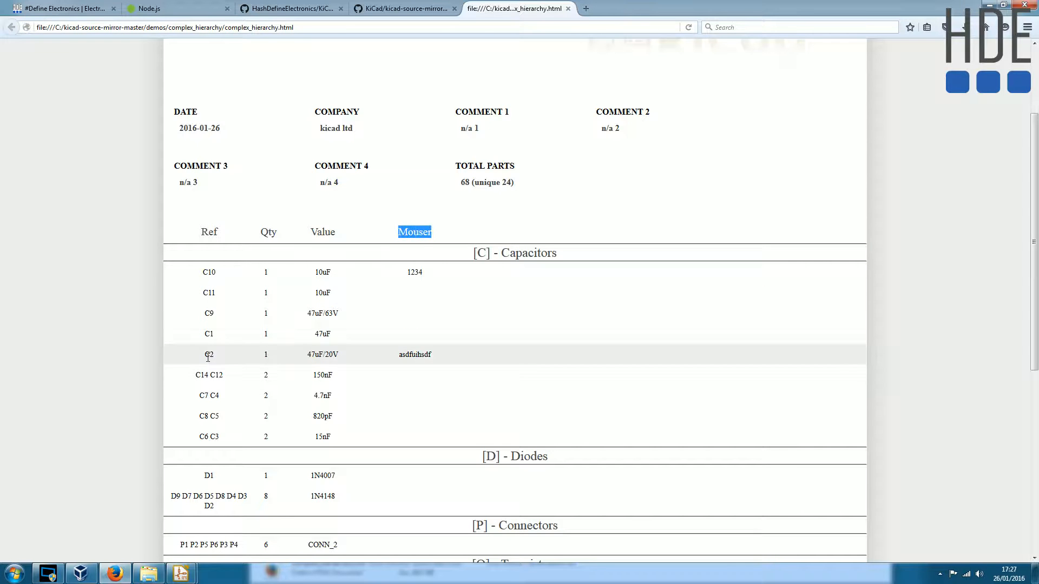
{"action": "double_click", "coordinate": [414, 231]}
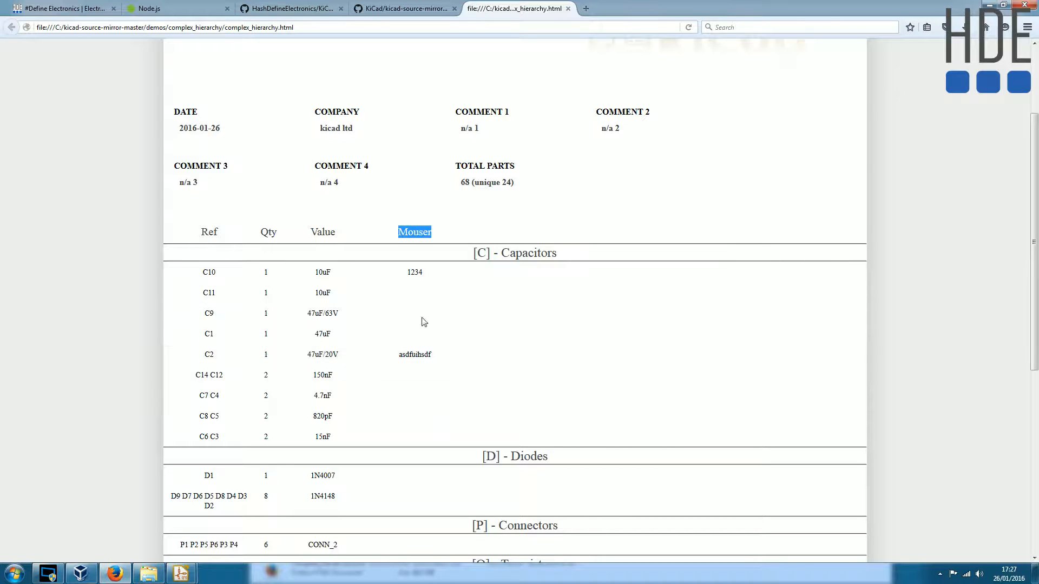
{"action": "left_click", "coordinate": [421, 229]}
{"action": "double_click", "coordinate": [409, 229]}
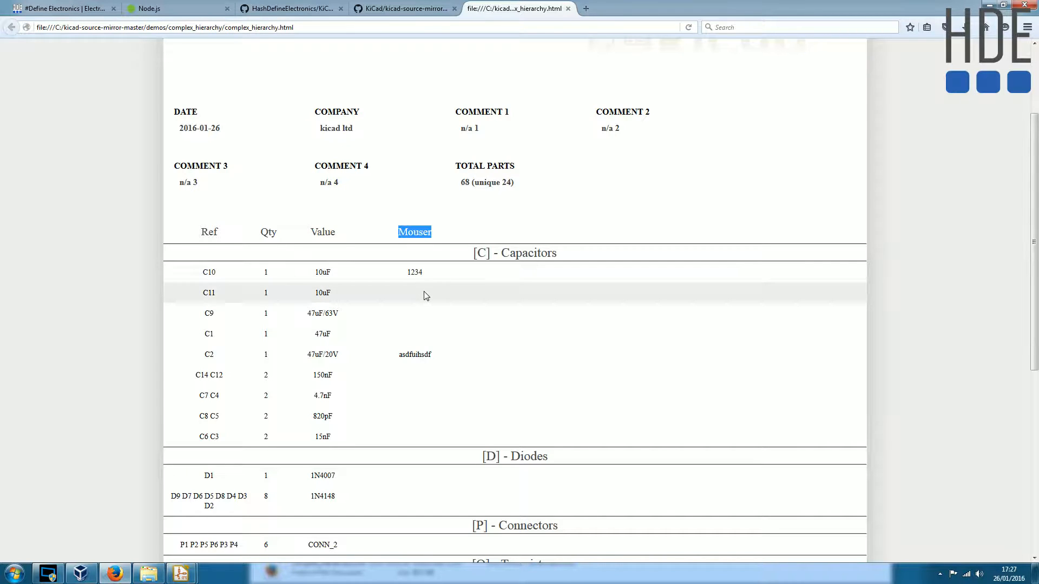
{"action": "double_click", "coordinate": [211, 293]}
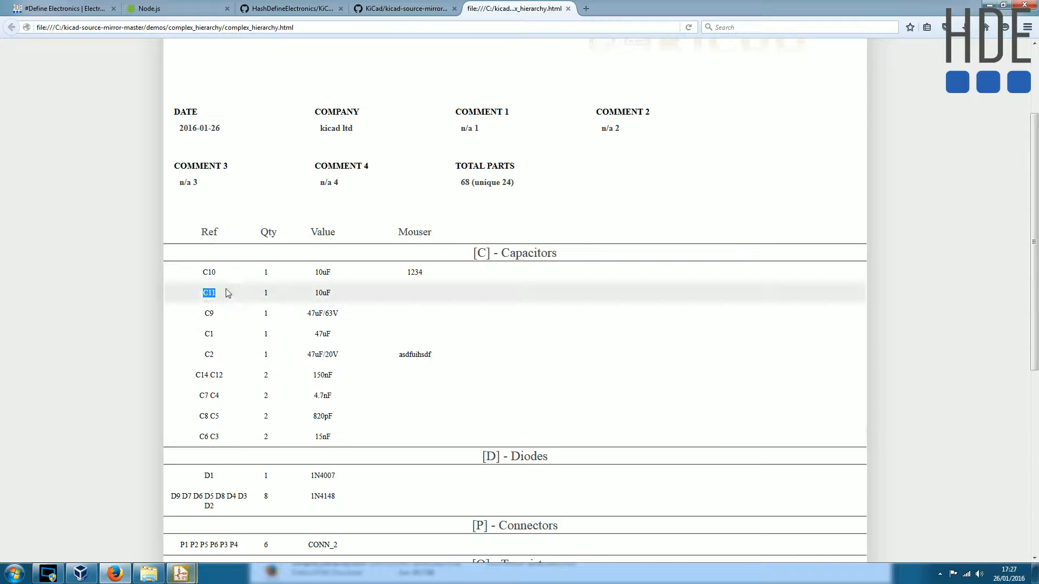
- Switch back to Eeschema and close the Bill of Material dialog
{"action": "mouse_move", "coordinate": [195, 576]}
{"action": "left_click", "coordinate": [233, 530]}
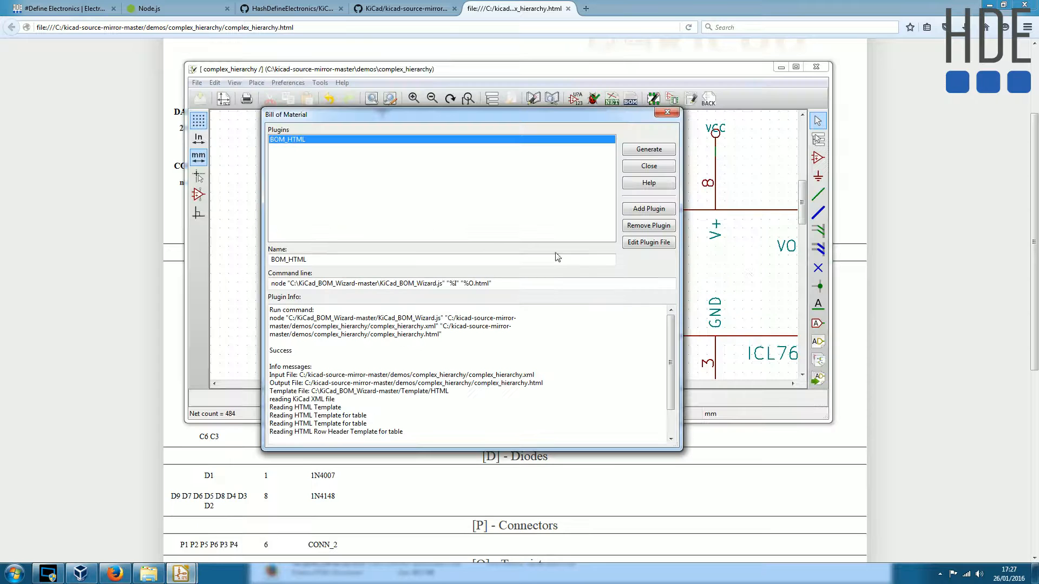
{"action": "left_click", "coordinate": [648, 166]}
- Add a custom field named "Mouser" with the value 1234 to capacitor C11 on the -VAA output of U1
{"action": "scroll", "coordinate": [546, 211], "scroll_direction": "down", "scroll_amount": 3}
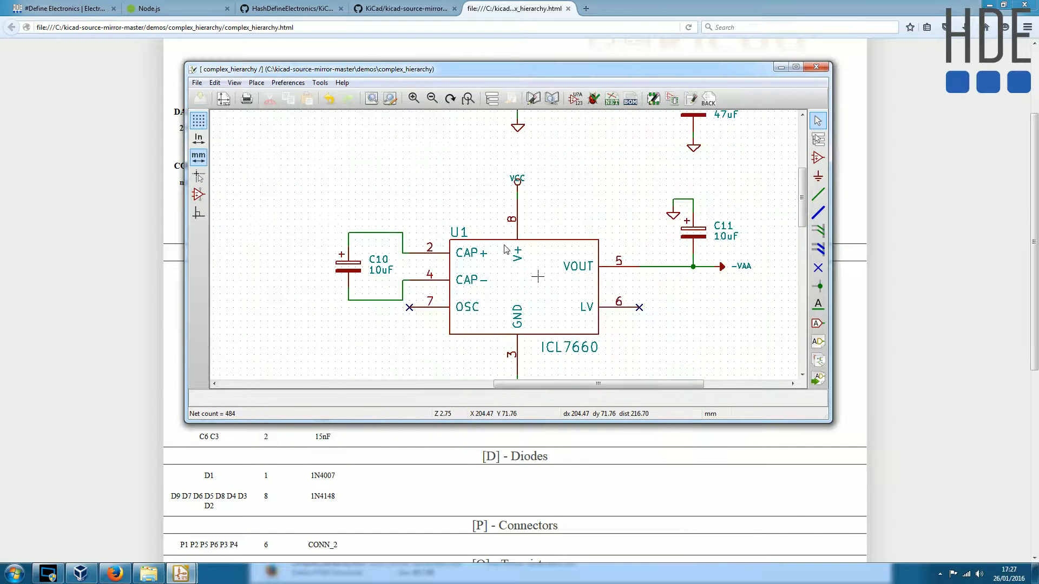
{"action": "scroll", "coordinate": [543, 212], "scroll_direction": "up", "scroll_amount": 1}
{"action": "scroll", "coordinate": [542, 216], "scroll_direction": "down", "scroll_amount": 2}
{"action": "scroll", "coordinate": [540, 224], "scroll_direction": "up", "scroll_amount": 3}
{"action": "scroll", "coordinate": [540, 224], "scroll_direction": "up", "scroll_amount": 1}
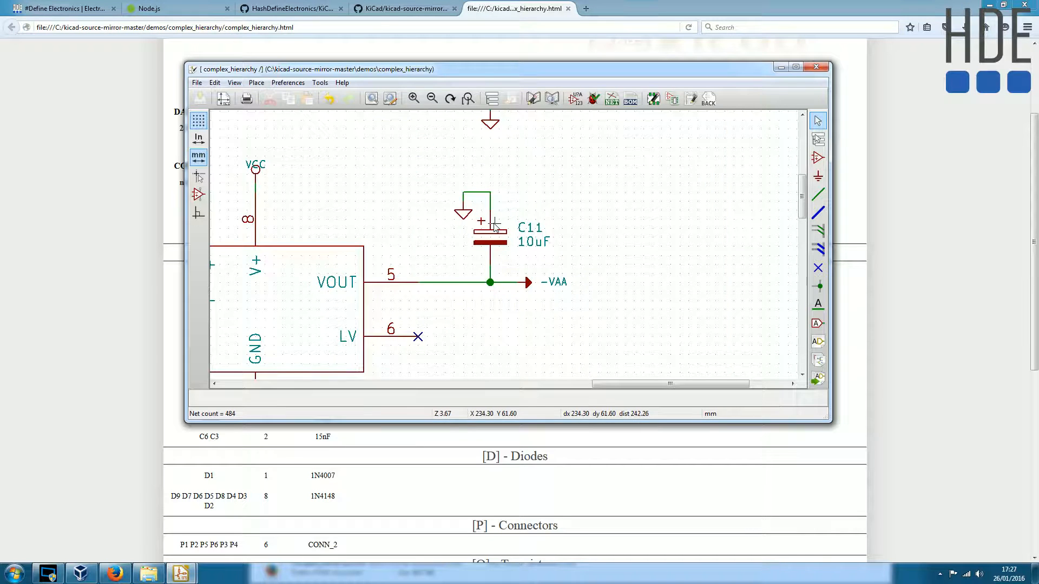
{"action": "double_click", "coordinate": [492, 242]}
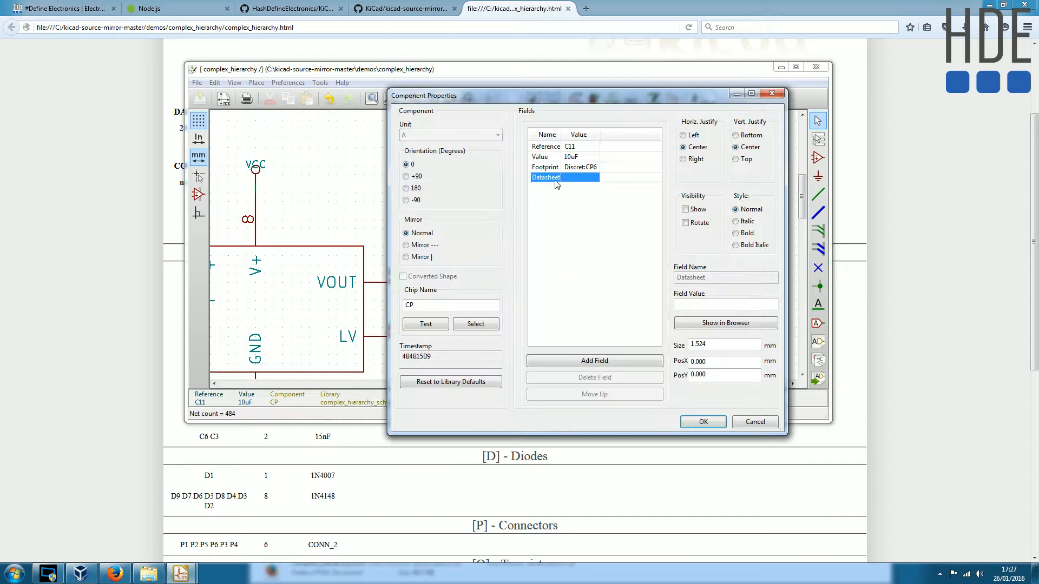
{"action": "left_click", "coordinate": [594, 360]}
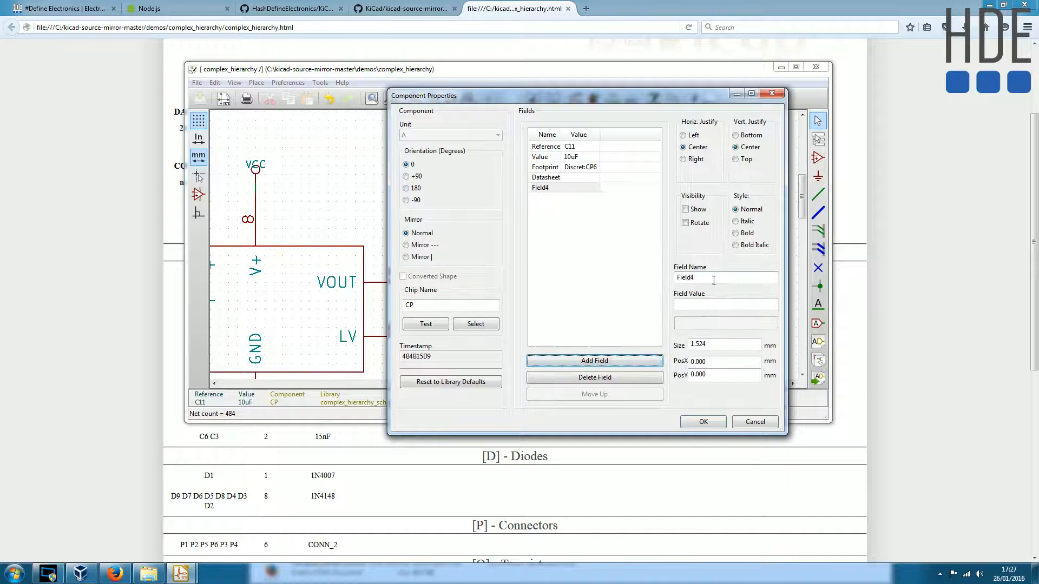
{"action": "type", "text": "Mouser"}
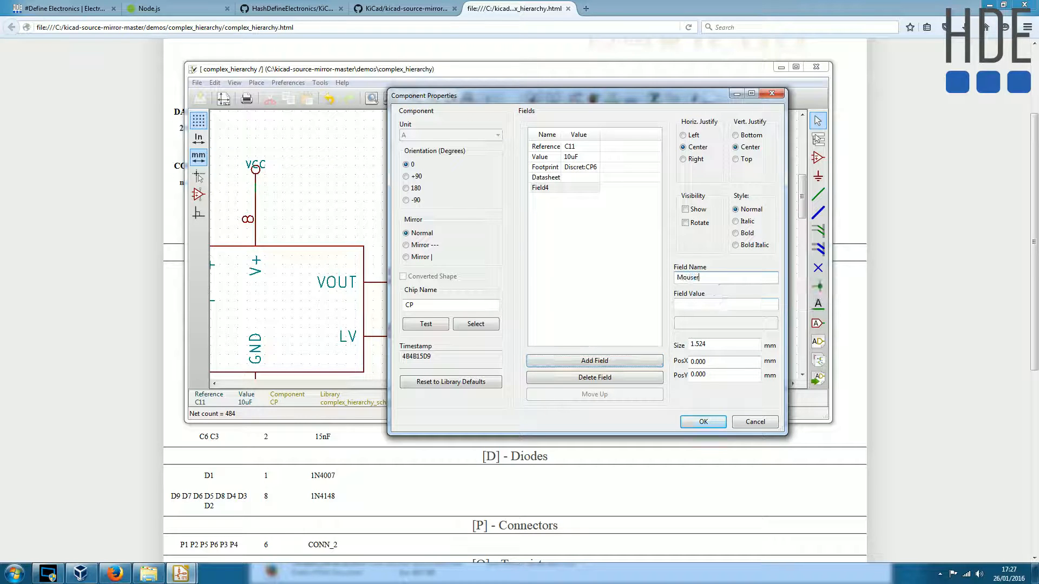
{"action": "left_click", "coordinate": [694, 300]}
{"action": "type", "text": "1234"}
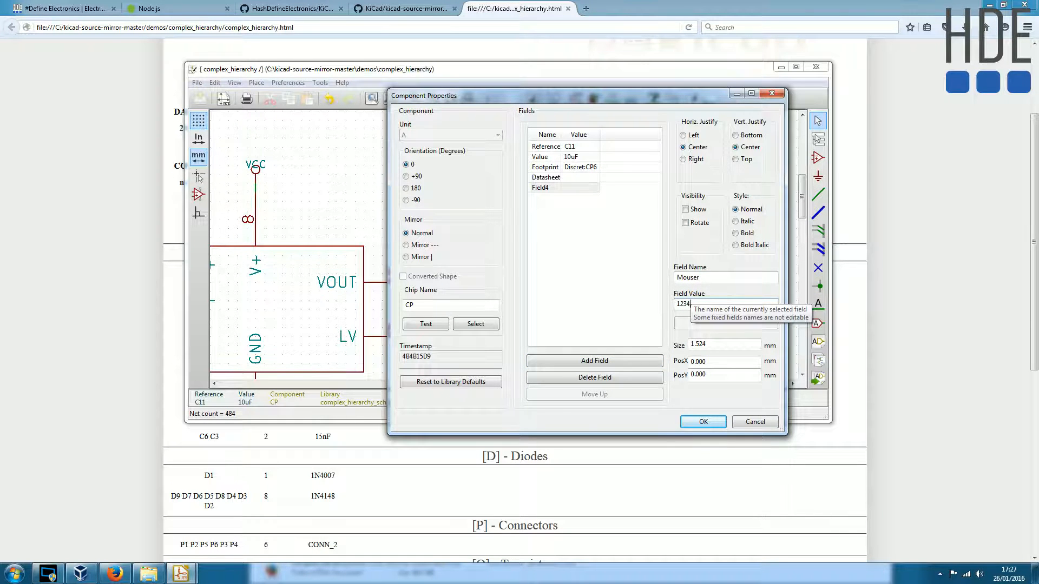
{"action": "left_click", "coordinate": [703, 421]}
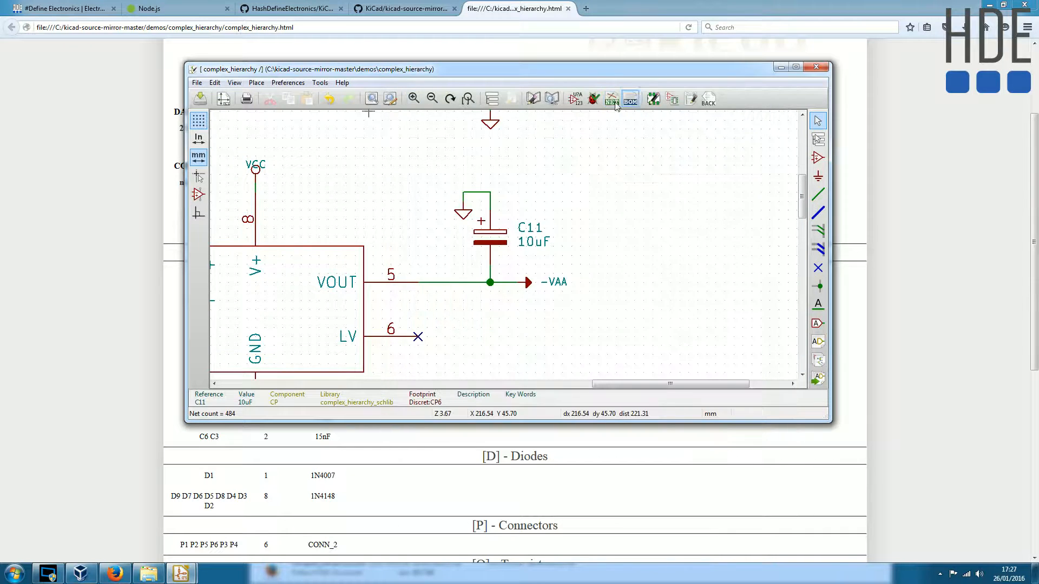
- Regenerate the BOM_HTML bill of materials with C11's Mouser field and refresh the page in Firefox
{"action": "left_click", "coordinate": [630, 98]}
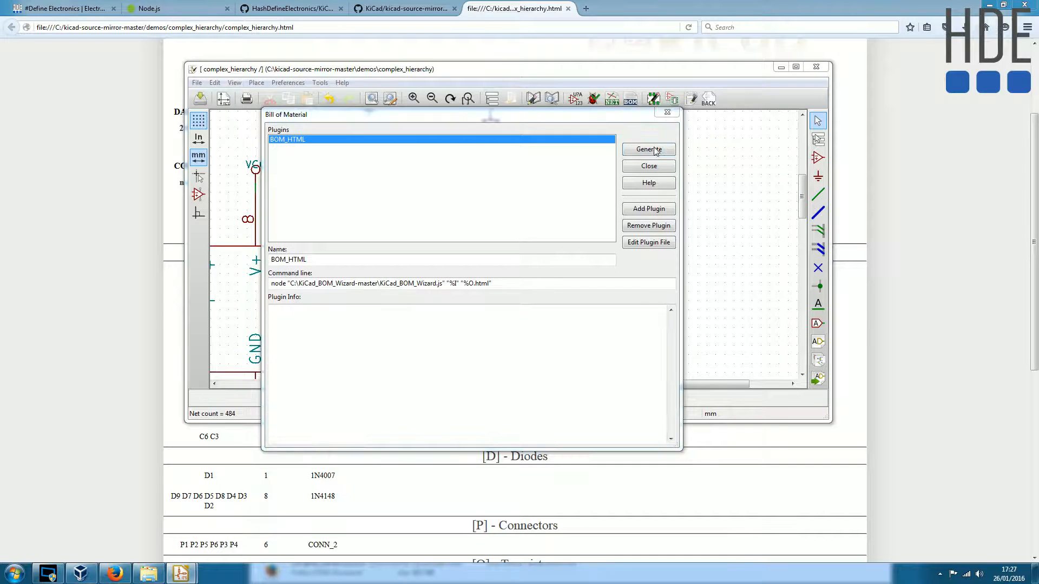
{"action": "left_click", "coordinate": [655, 150]}
{"action": "left_click", "coordinate": [136, 296]}
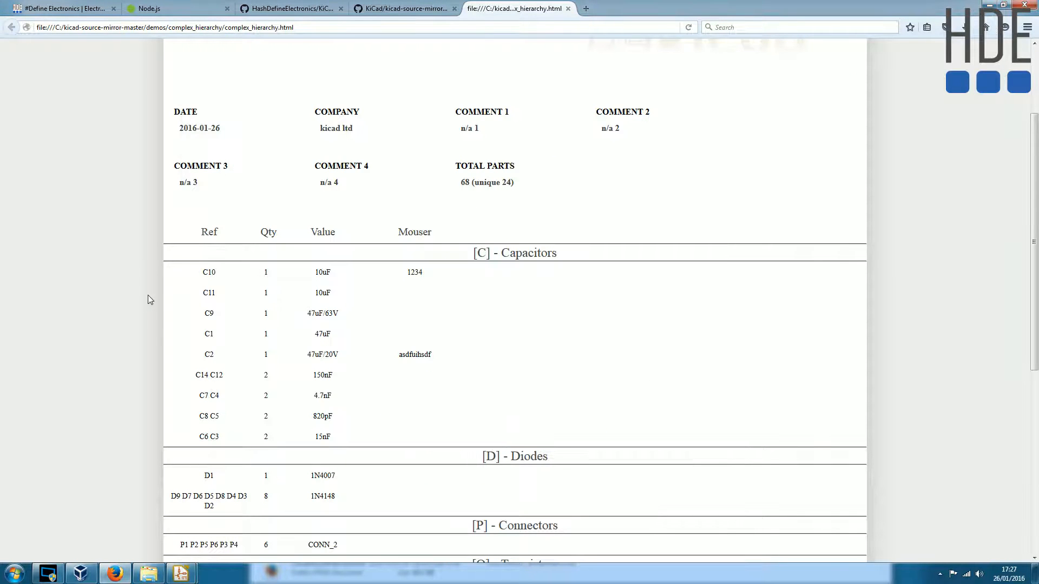
{"action": "key", "text": "F5"}
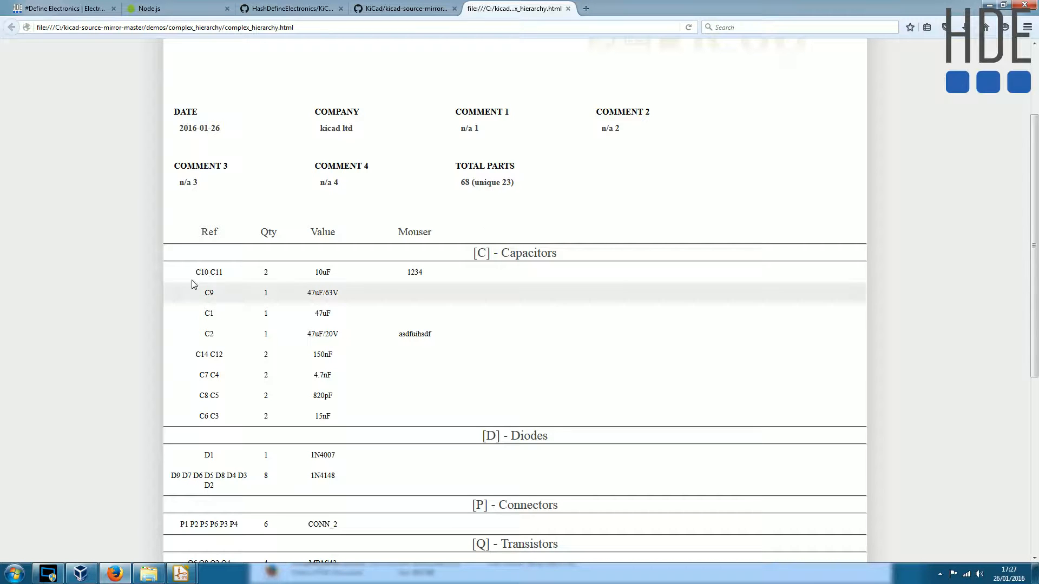
- Examine the grouping of C10 and C11 with their Mouser value, and the BOM page header
{"action": "left_click_drag", "start_coordinate": [197, 272], "coordinate": [227, 277]}
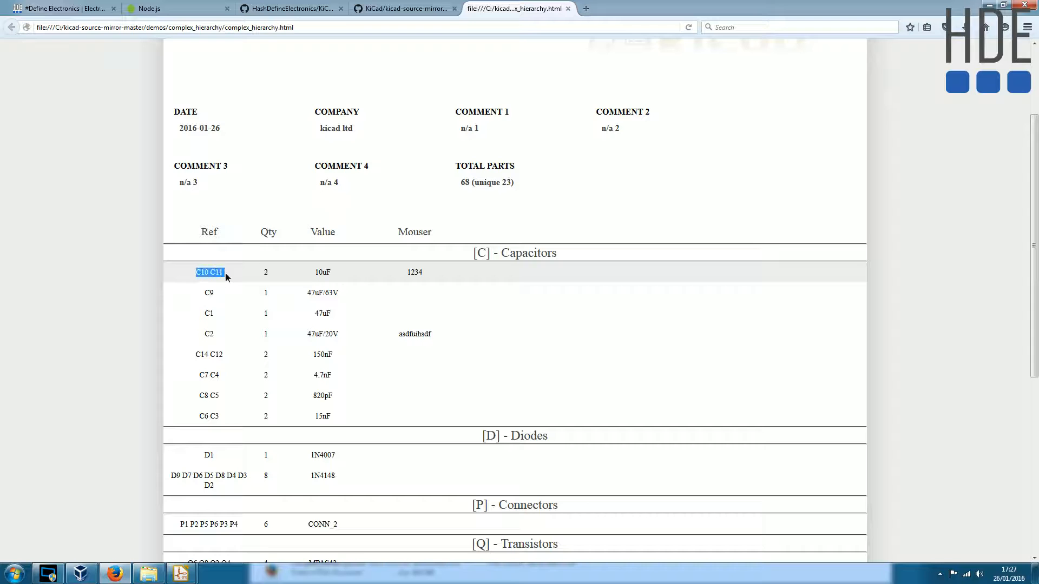
{"action": "double_click", "coordinate": [422, 277]}
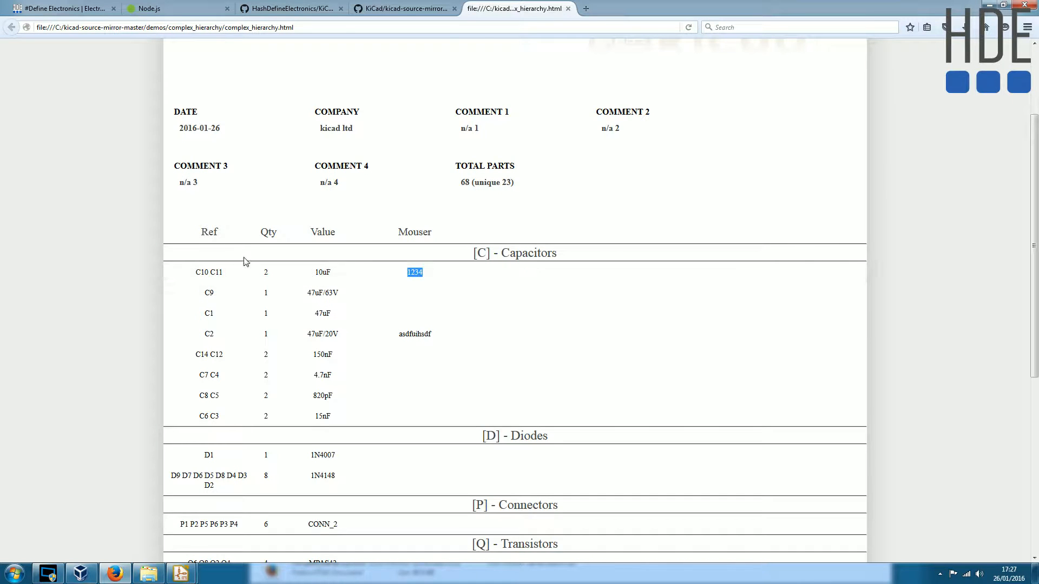
{"action": "scroll", "coordinate": [244, 262], "scroll_direction": "up", "scroll_amount": 3}
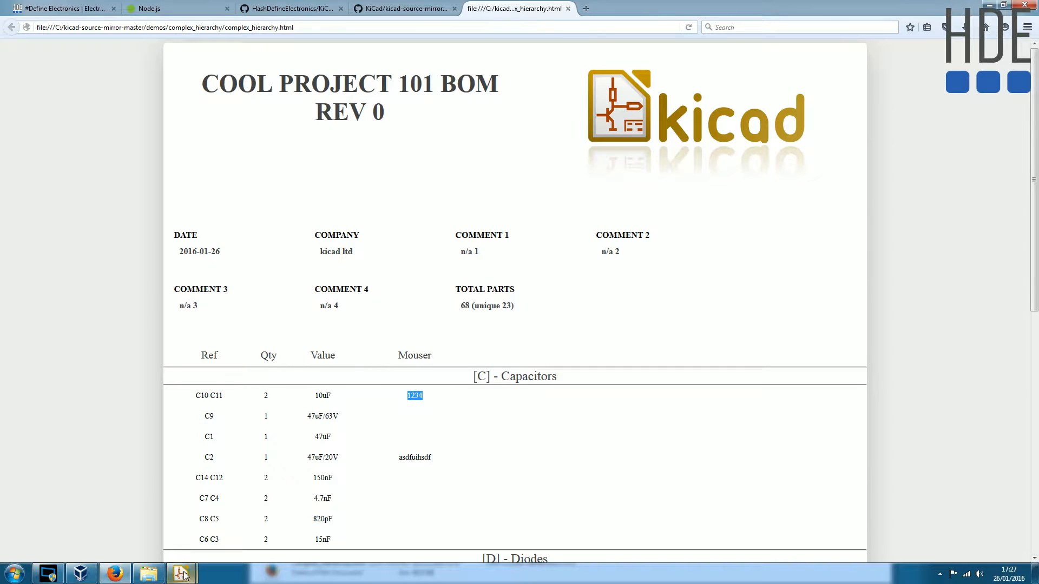
- Switch to Windows Explorer and open the Template folder inside KiCad_BOM_Wizard-master on Local Disk (C:)
{"action": "mouse_move", "coordinate": [180, 572]}
{"action": "left_click", "coordinate": [219, 524]}
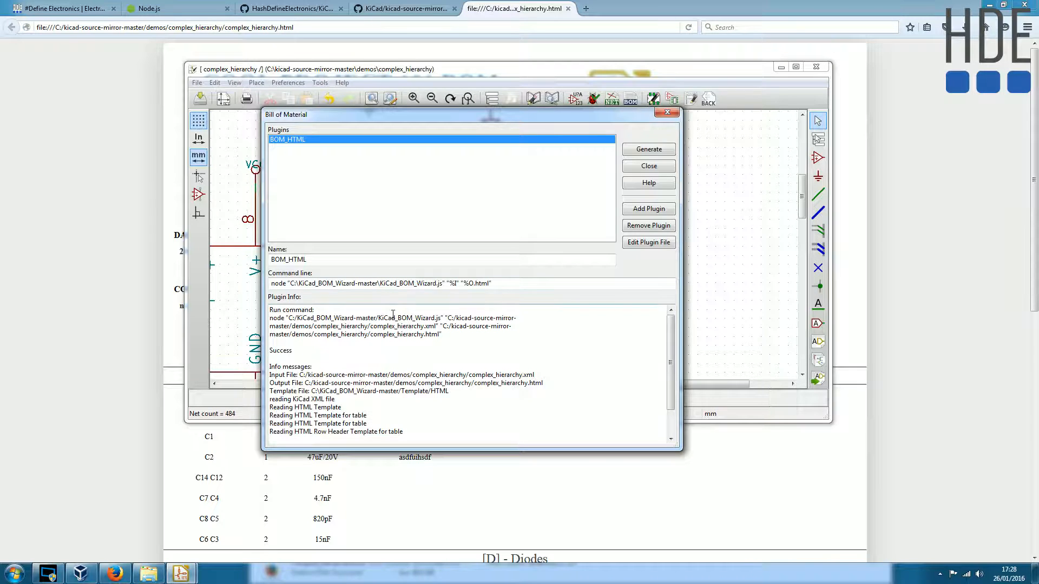
{"action": "left_click", "coordinate": [154, 574]}
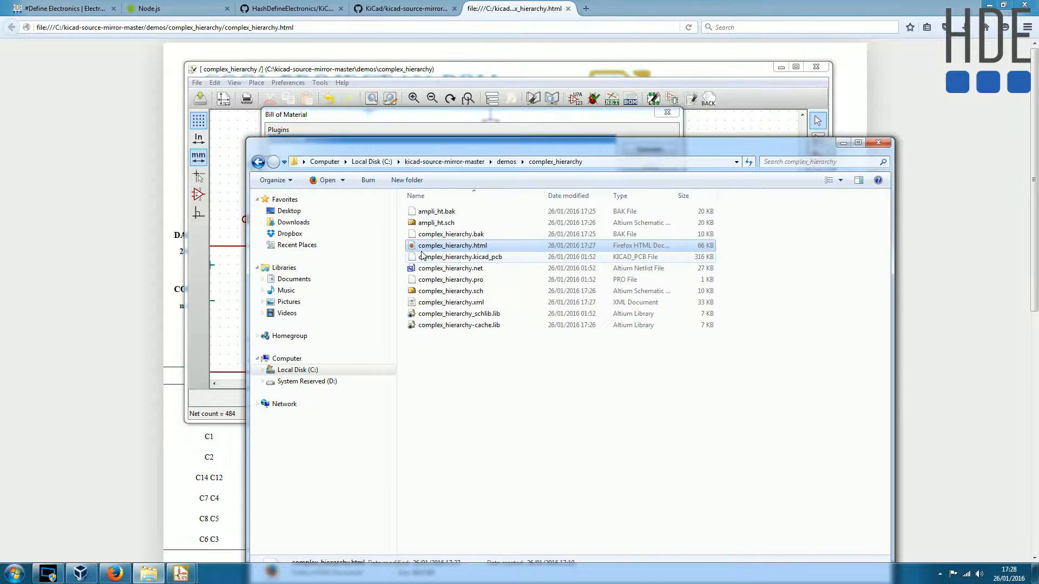
{"action": "left_click", "coordinate": [299, 371]}
{"action": "left_click_drag", "start_coordinate": [534, 148], "coordinate": [528, 66]}
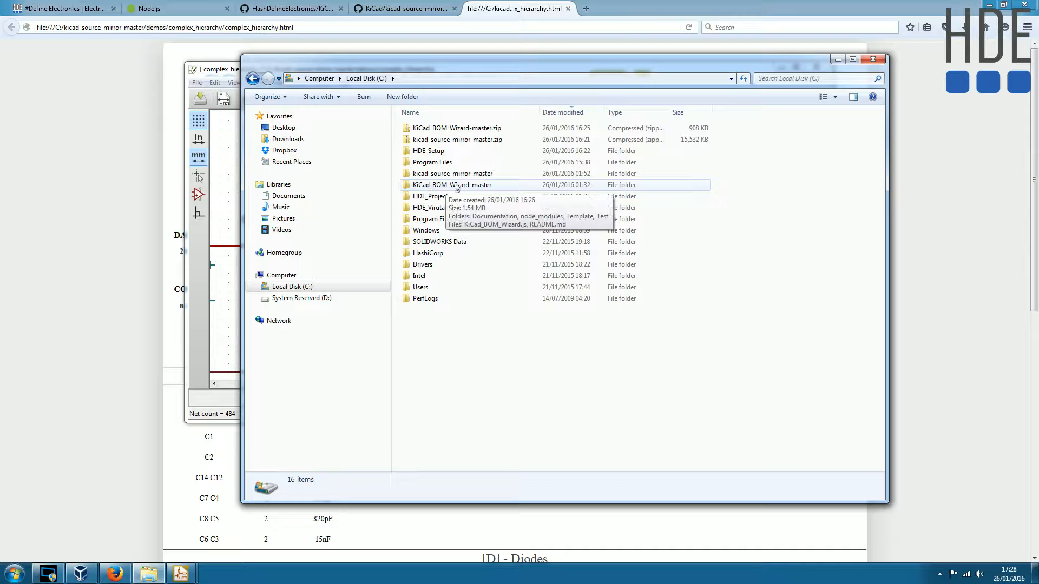
{"action": "double_click", "coordinate": [460, 187]}
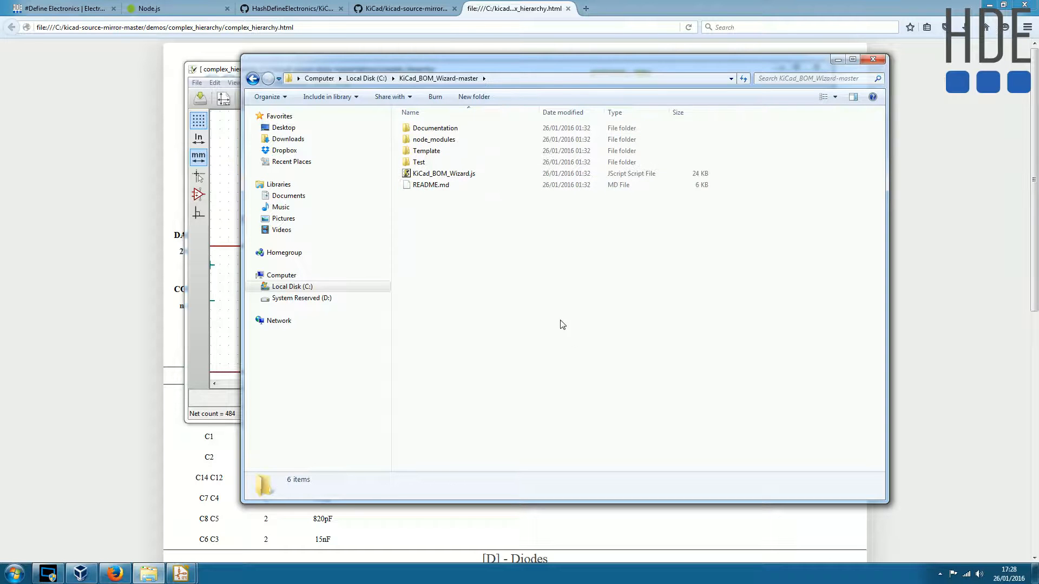
{"action": "left_click", "coordinate": [441, 153]}
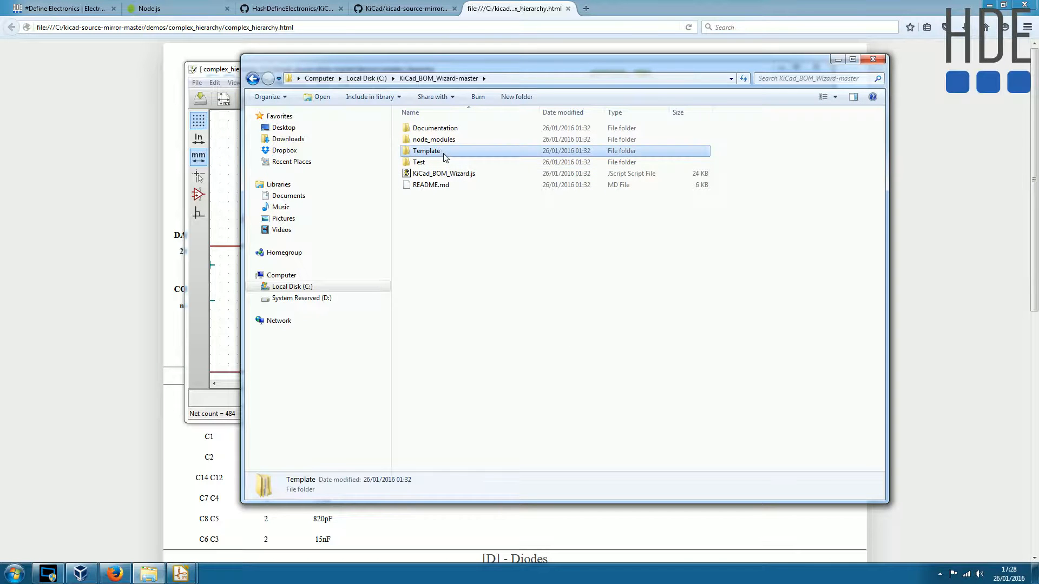
{"action": "left_click", "coordinate": [493, 255]}
{"action": "double_click", "coordinate": [431, 152]}
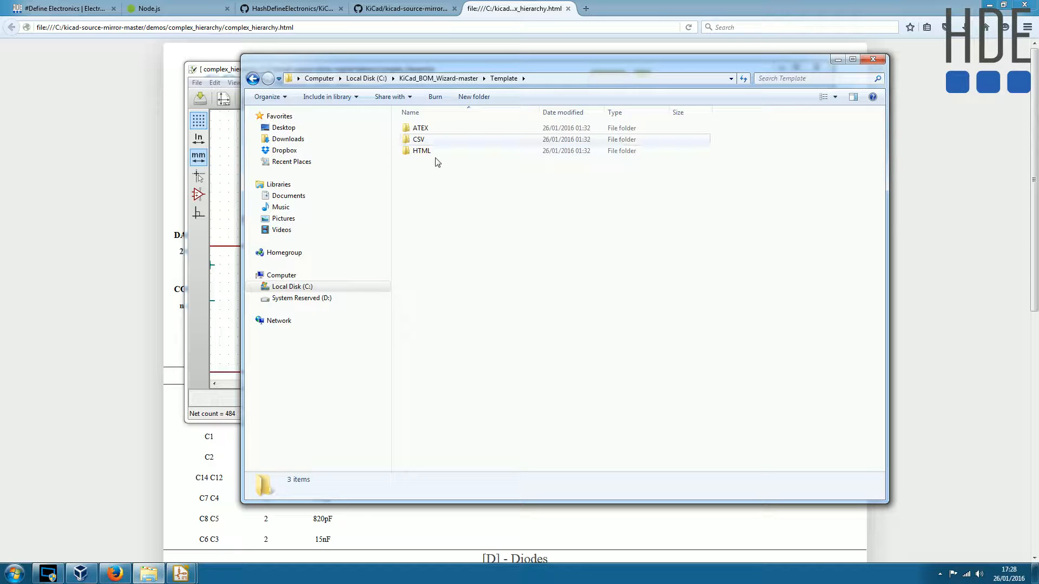
{"action": "left_click", "coordinate": [426, 129]}
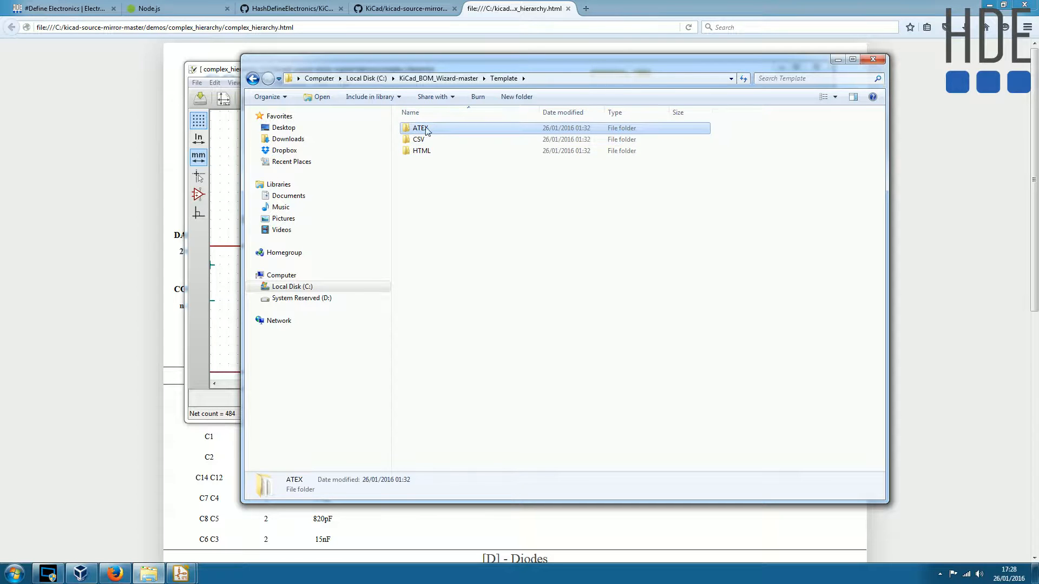
{"action": "key", "text": "Delete"}
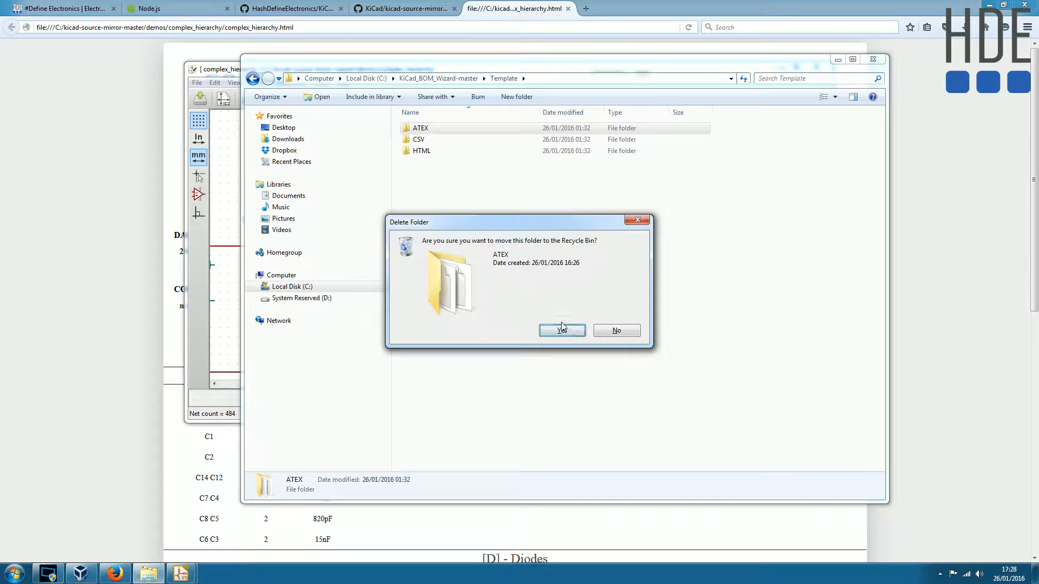
{"action": "left_click", "coordinate": [616, 331]}
- Examine the ATEX, CSV and HTML template folders of the BOM wizard
{"action": "key", "text": "Return"}
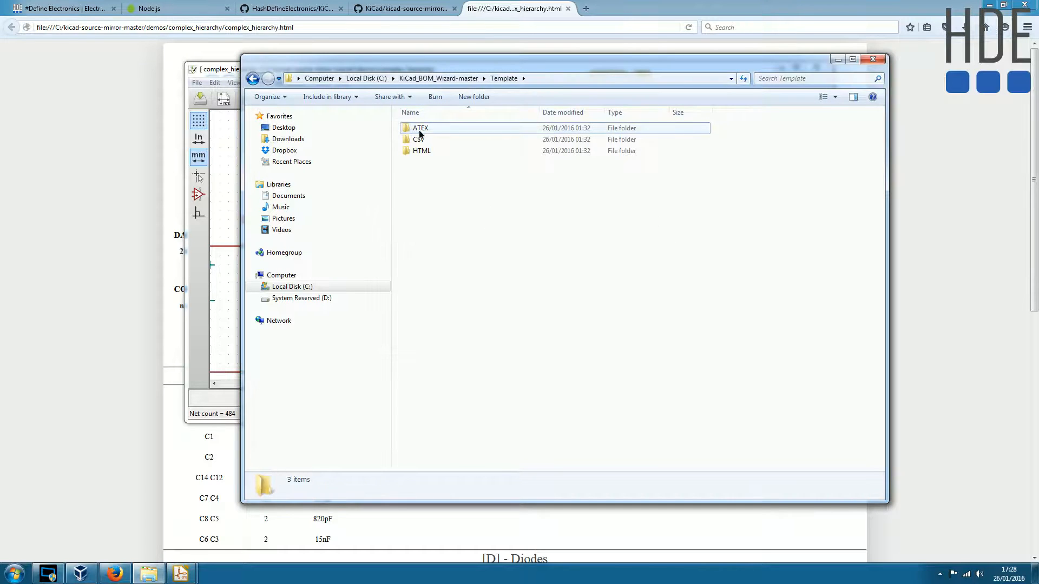
{"action": "key", "text": "BackSpace"}
{"action": "left_click", "coordinate": [468, 225]}
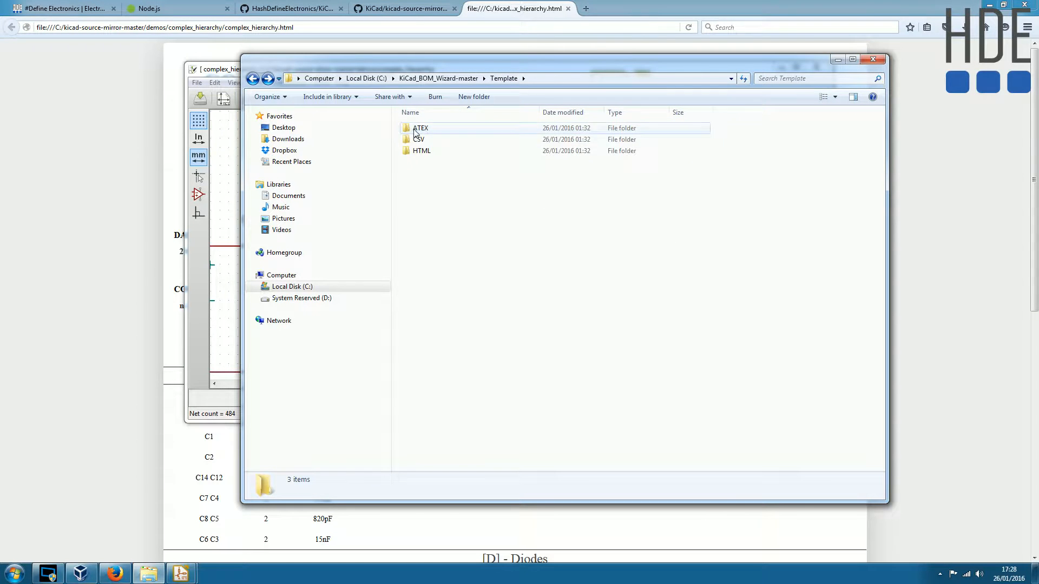
{"action": "left_click", "coordinate": [452, 141]}
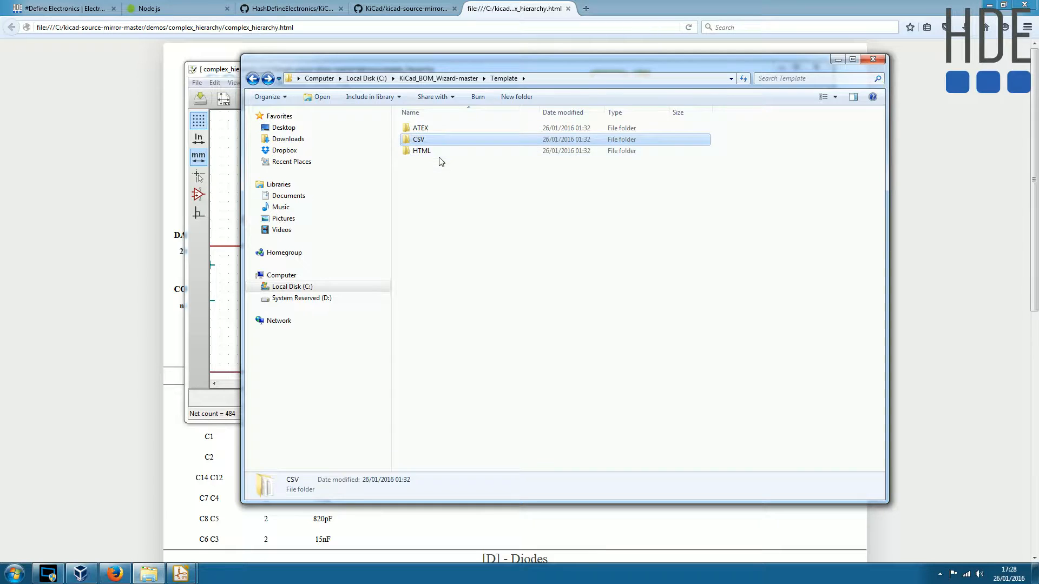
{"action": "left_click", "coordinate": [431, 151], "text": "ctrl"}
{"action": "left_click", "coordinate": [470, 206]}
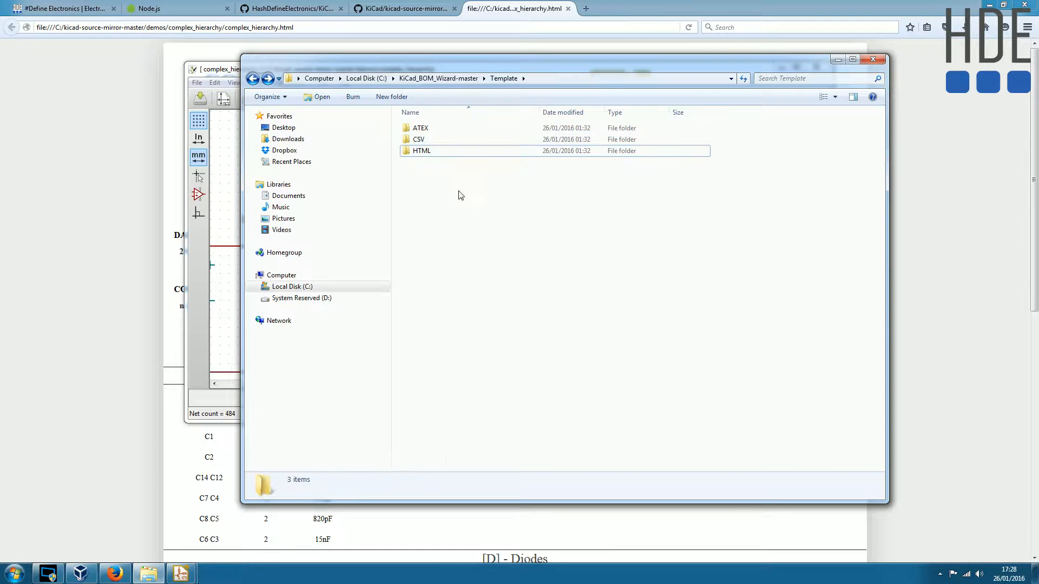
{"action": "left_click", "coordinate": [431, 152]}
{"action": "left_click", "coordinate": [427, 140]}
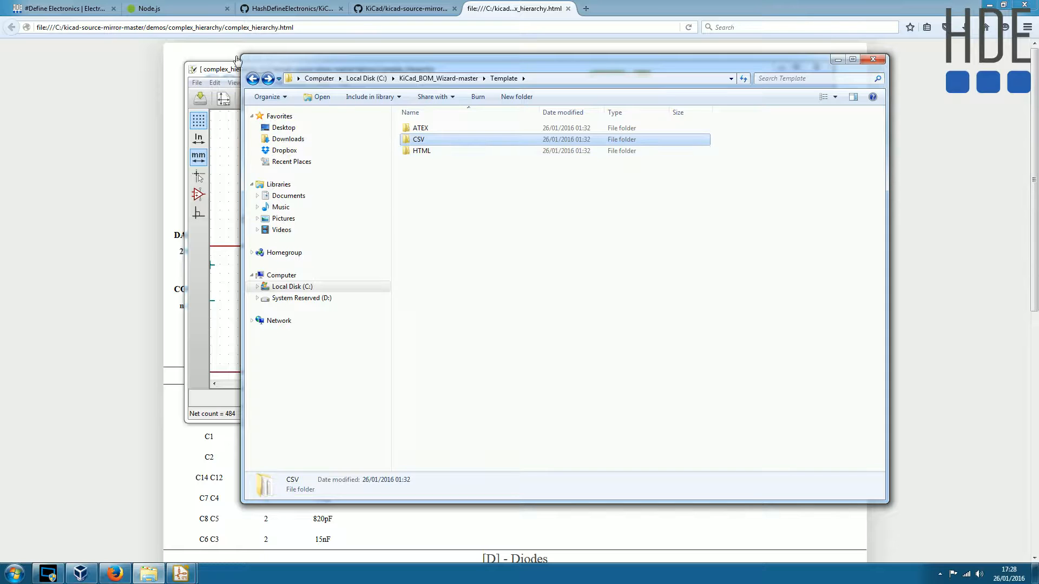
- Switch to the KiCad BOM Wizard page in Firefox and go to its Adding CSV Profile section
{"action": "left_click", "coordinate": [228, 71]}
{"action": "left_click", "coordinate": [500, 284]}
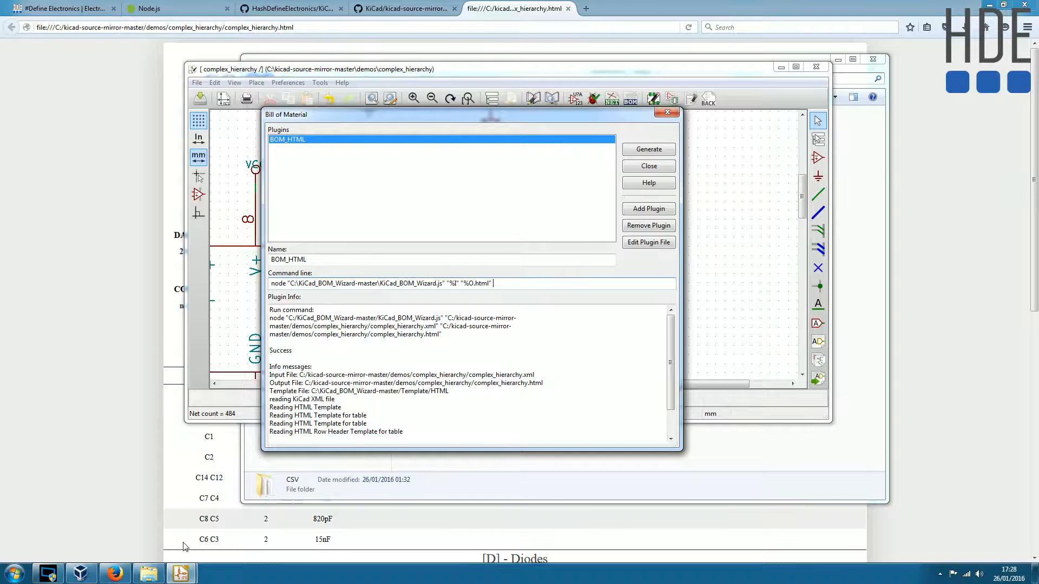
{"action": "left_click", "coordinate": [46, 342]}
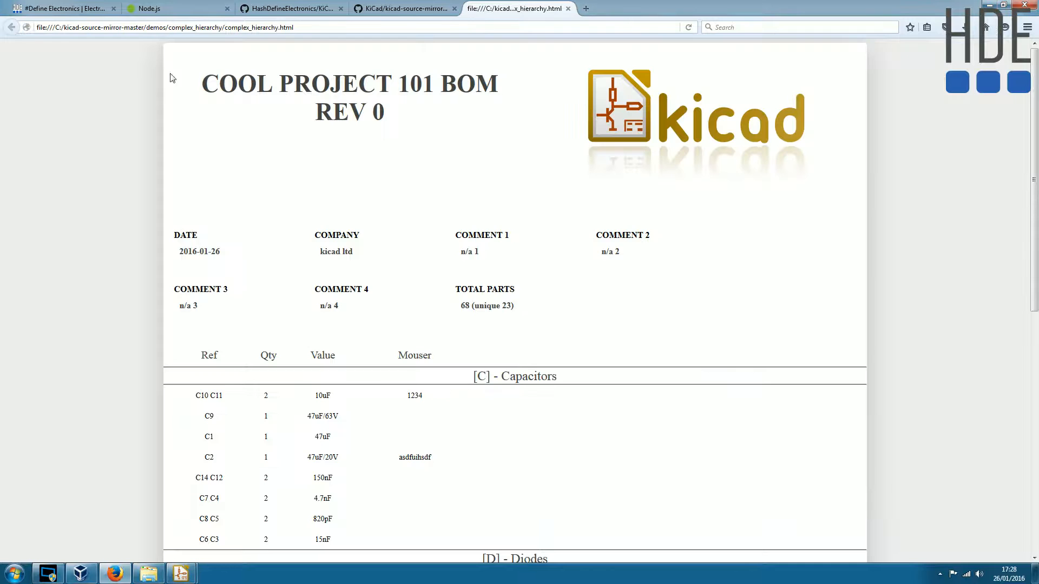
{"action": "left_click", "coordinate": [86, 7]}
{"action": "scroll", "coordinate": [136, 324], "scroll_direction": "down", "scroll_amount": 15}
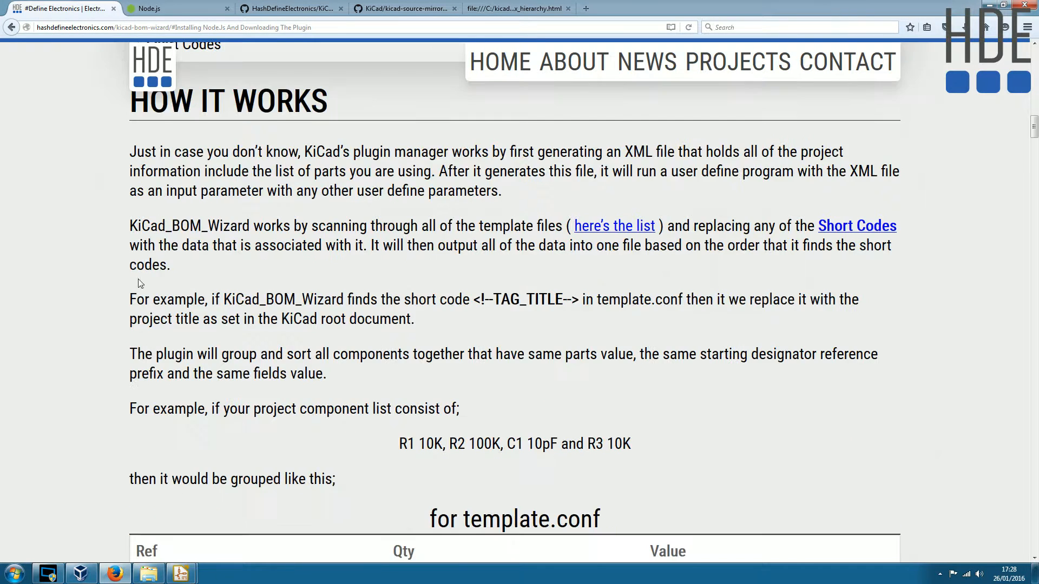
{"action": "scroll", "coordinate": [180, 150], "scroll_direction": "up", "scroll_amount": 5}
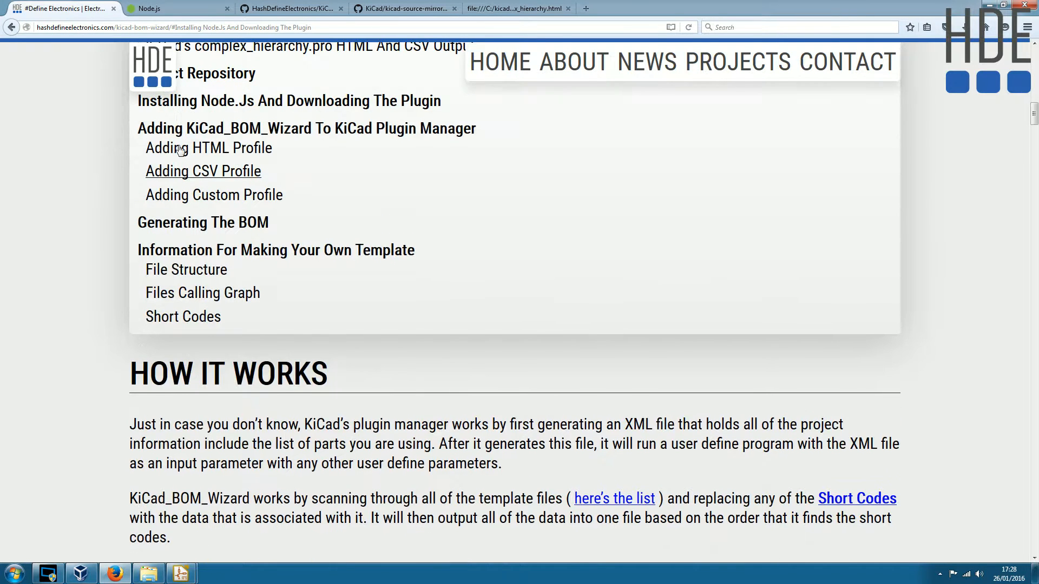
{"action": "left_click", "coordinate": [214, 172]}
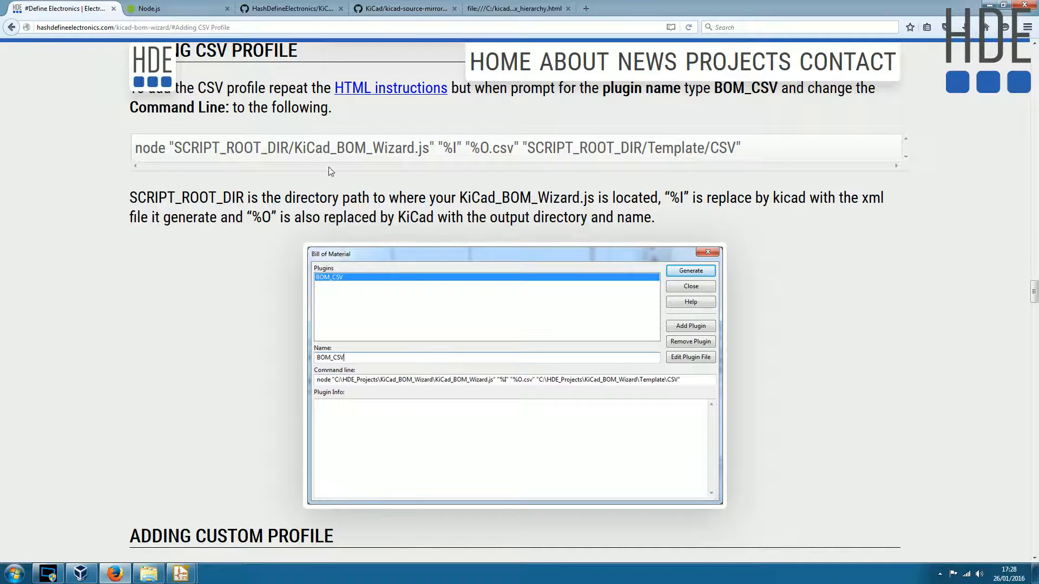
- Examine the CSV profile's command line in the instructions, especially the SCRIPT_ROOT_DIR/Template/CSV parameter
{"action": "left_click_drag", "start_coordinate": [523, 147], "coordinate": [754, 149]}
{"action": "left_click_drag", "start_coordinate": [137, 148], "coordinate": [719, 147]}
{"action": "left_click", "coordinate": [490, 147]}
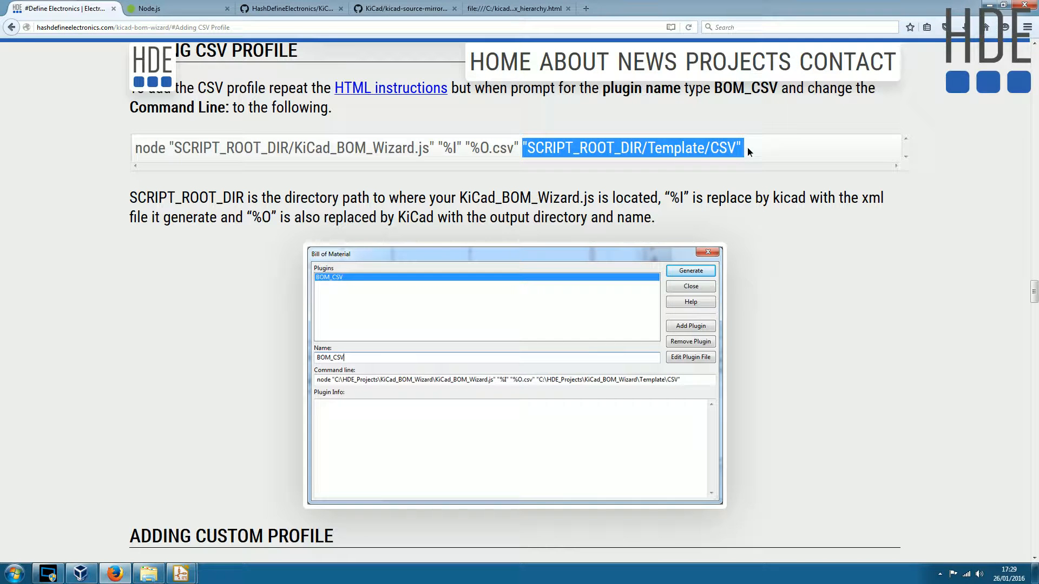
{"action": "left_click", "coordinate": [530, 148]}
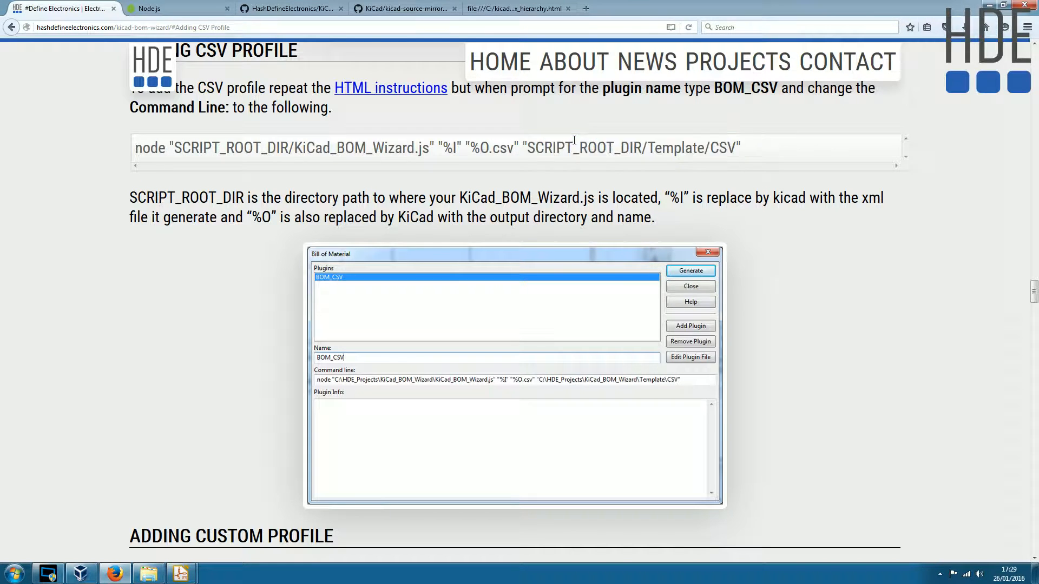
{"action": "left_click_drag", "start_coordinate": [530, 148], "coordinate": [734, 147]}
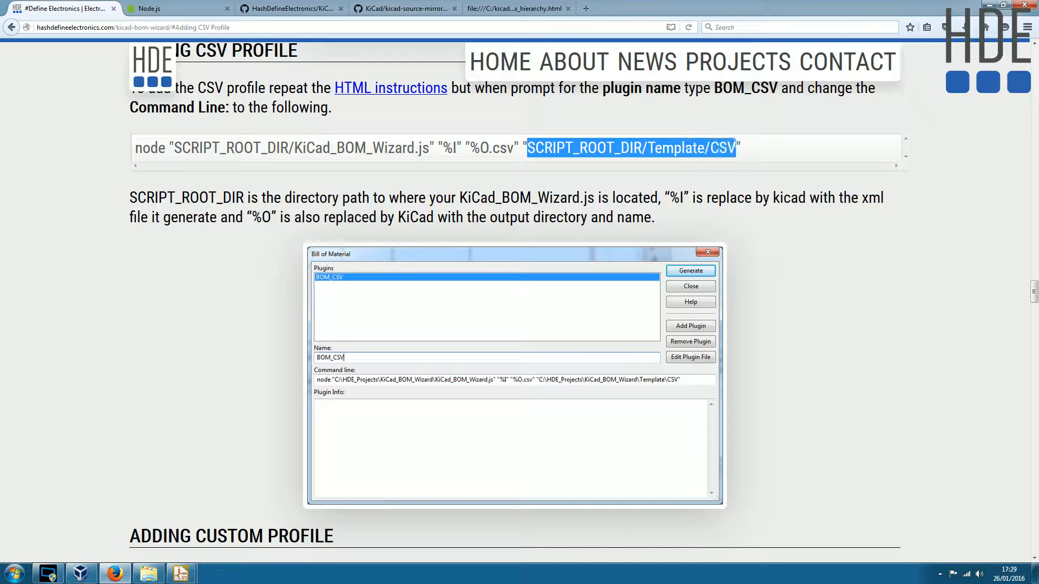
{"action": "left_click", "coordinate": [655, 138]}
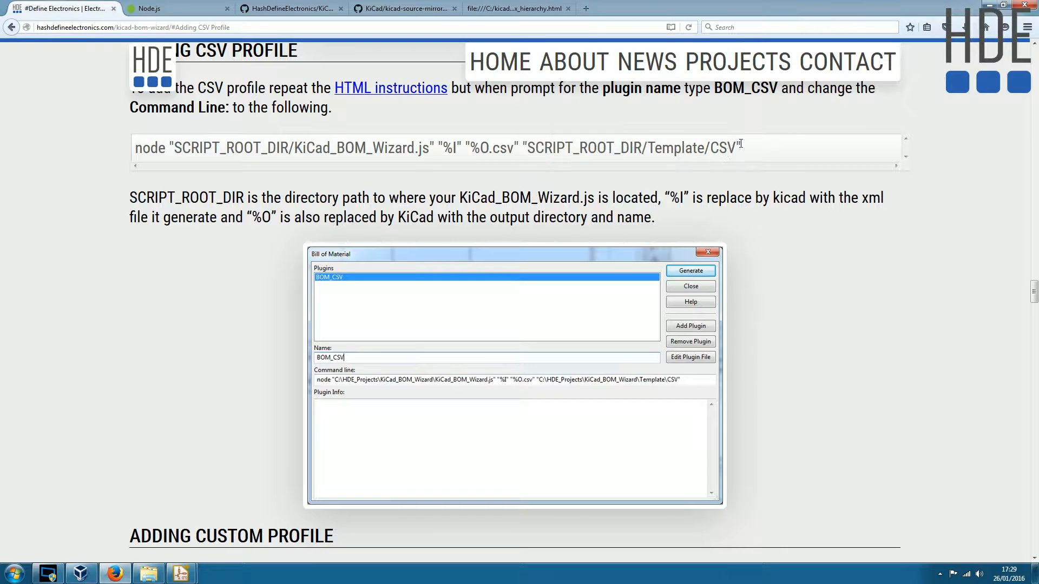
{"action": "left_click_drag", "start_coordinate": [765, 150], "coordinate": [642, 148]}
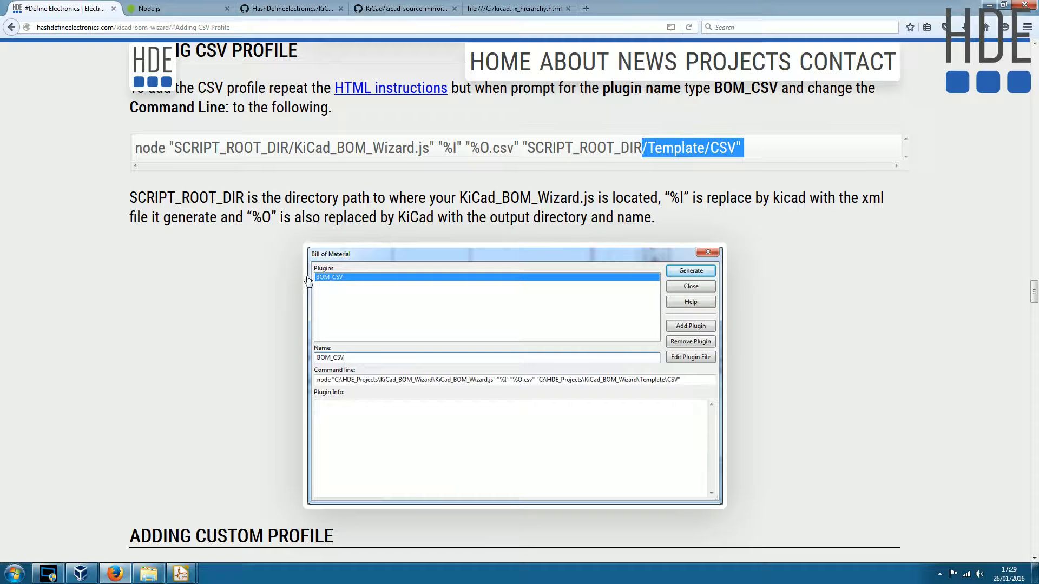
- Switch to the Bill of Material dialog and add KiCad_BOM_Wizard.js from C:\KiCad_BOM_Wizard-master as a plugin named BOM_CSV
{"action": "mouse_move", "coordinate": [181, 572]}
{"action": "left_click", "coordinate": [238, 525]}
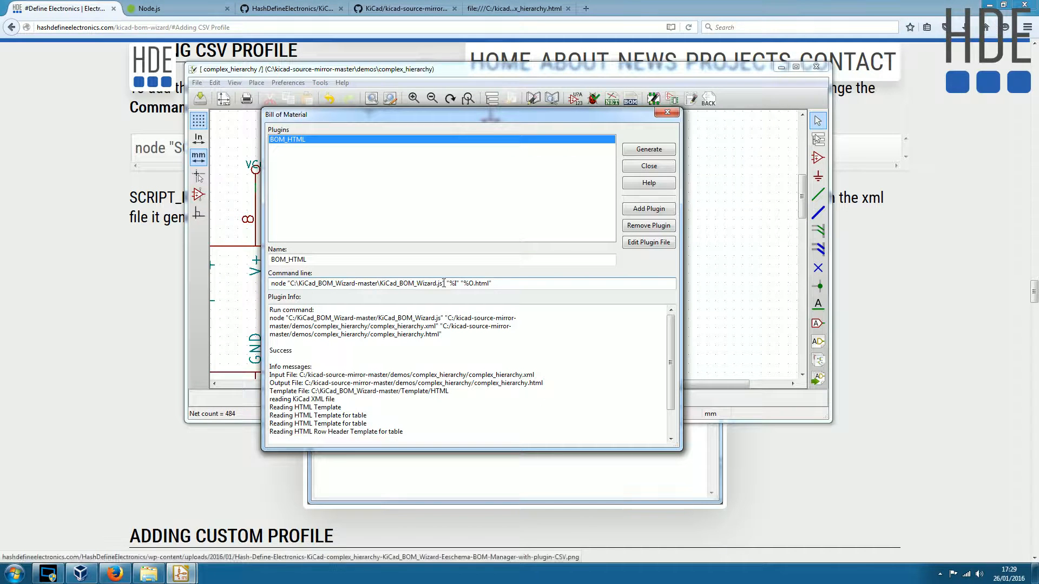
{"action": "left_click", "coordinate": [652, 209]}
{"action": "left_click", "coordinate": [320, 328]}
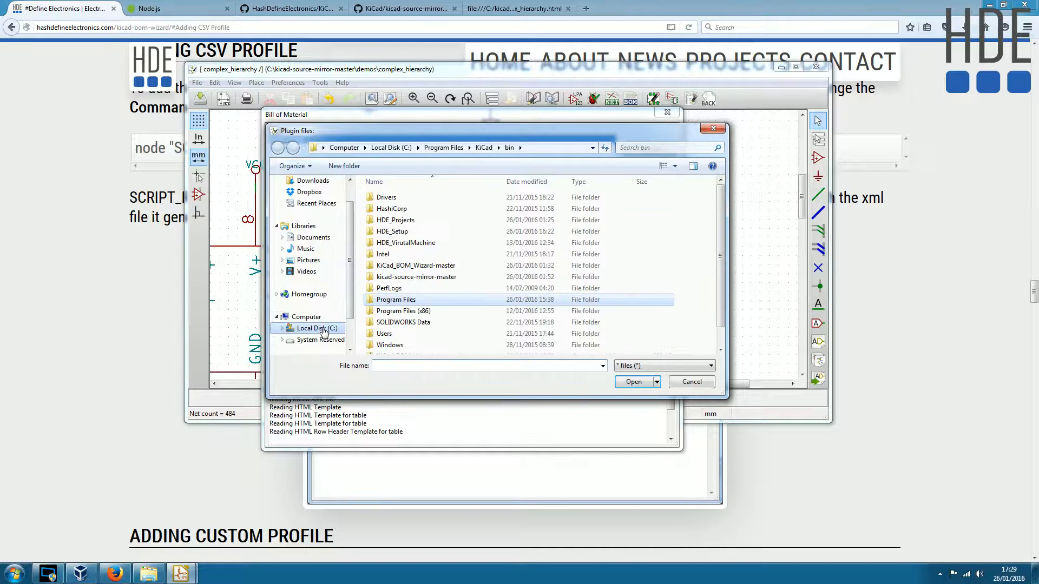
{"action": "double_click", "coordinate": [411, 265]}
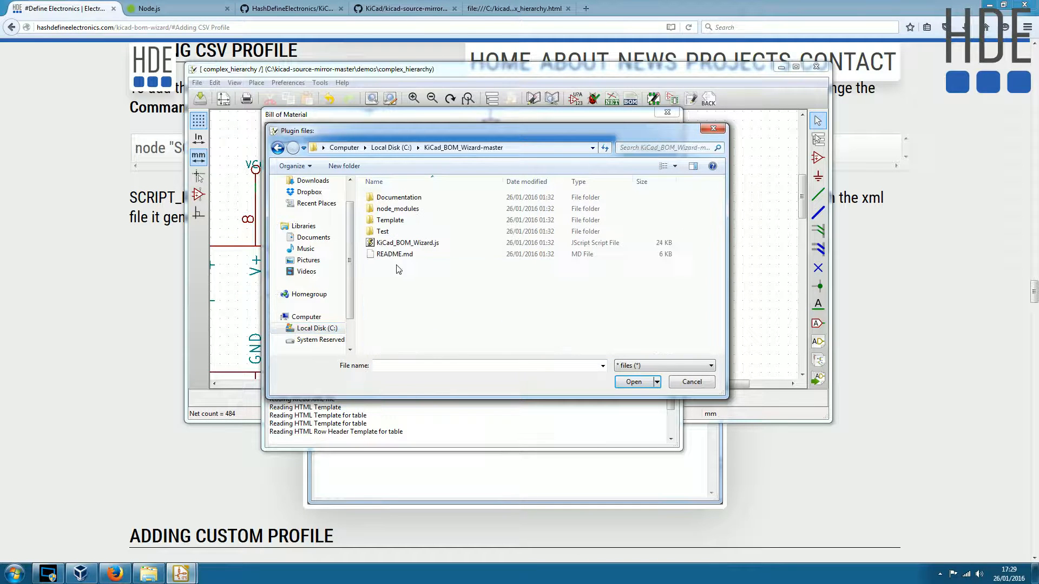
{"action": "left_click", "coordinate": [411, 245]}
{"action": "double_click", "coordinate": [415, 247]}
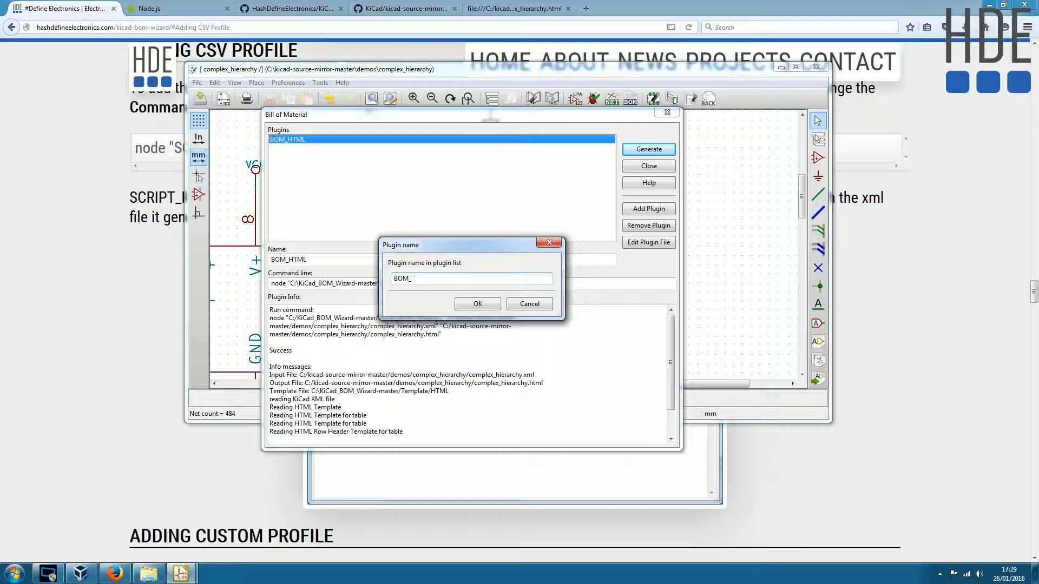
{"action": "type", "text": "BOM_CSV"}
{"action": "left_click", "coordinate": [463, 304]}
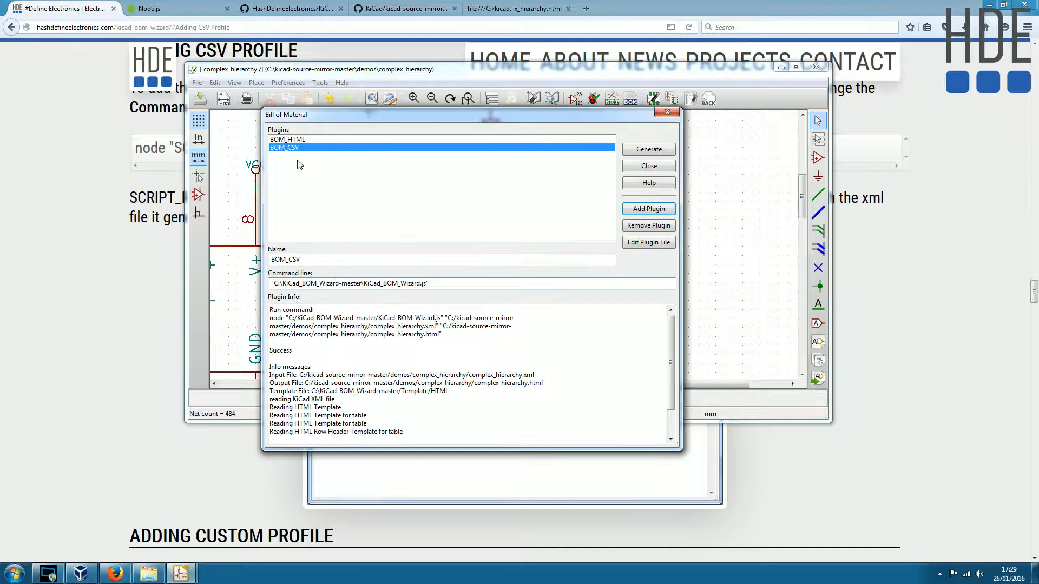
- Copy BOM_HTML's command line into BOM_CSV and set the output parameter to "%O.csv"
{"action": "left_click_drag", "start_coordinate": [503, 283], "coordinate": [274, 283]}
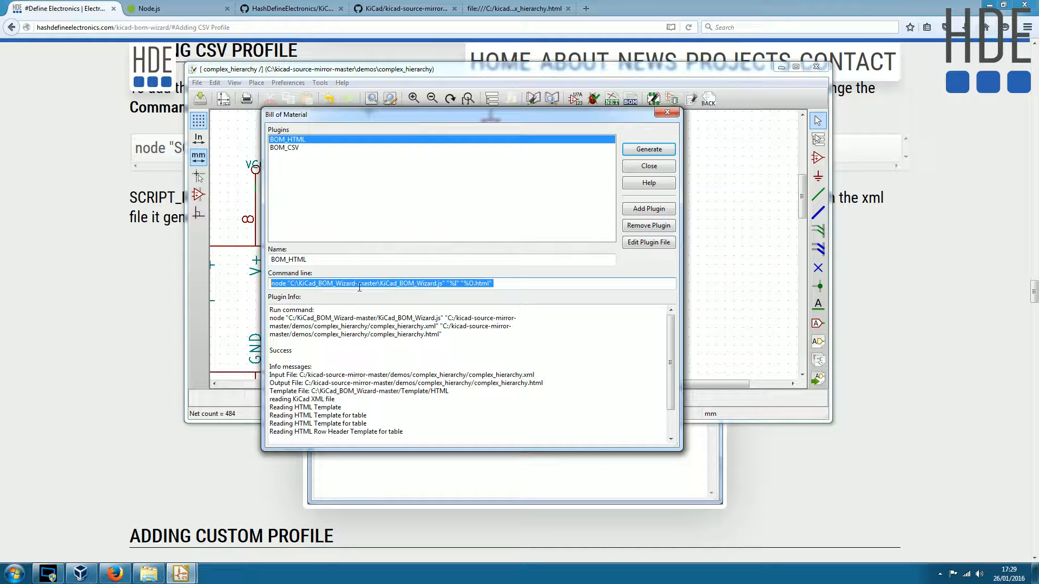
{"action": "left_click", "coordinate": [298, 148]}
{"action": "triple_click", "coordinate": [454, 283]}
{"action": "key", "text": "ctrl+v"}
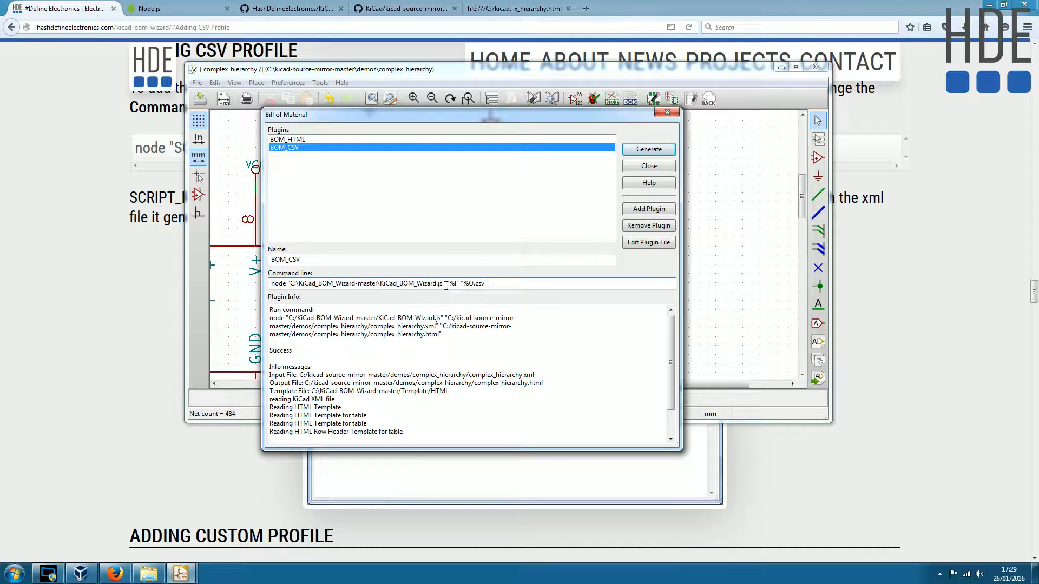
- Append the quoted template path "C:\KiCad_BOM_Wizard-master\Template\CSV" to BOM_CSV's command line, copying the folder path from Windows Explorer
{"action": "left_click_drag", "start_coordinate": [304, 283], "coordinate": [380, 283]}
{"action": "key", "text": "ctrl+c"}
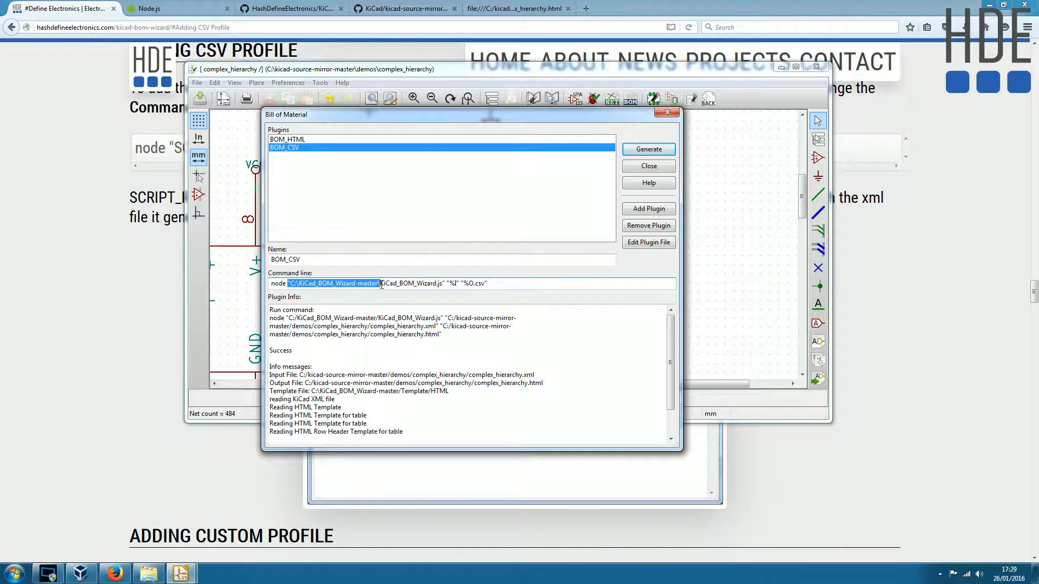
{"action": "left_click", "coordinate": [523, 283]}
{"action": "key", "text": "ctrl+v"}
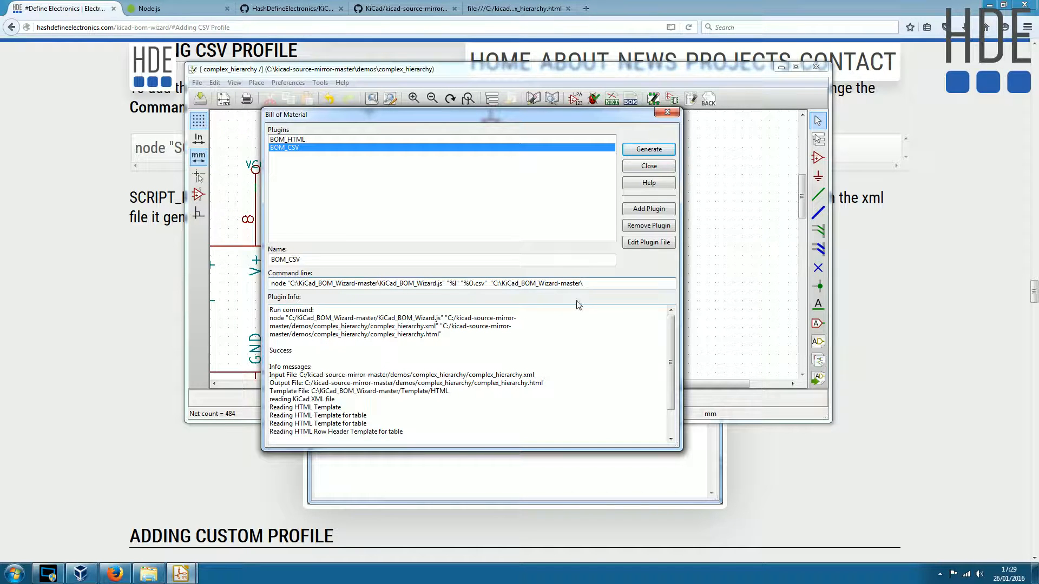
{"action": "left_click", "coordinate": [149, 573]}
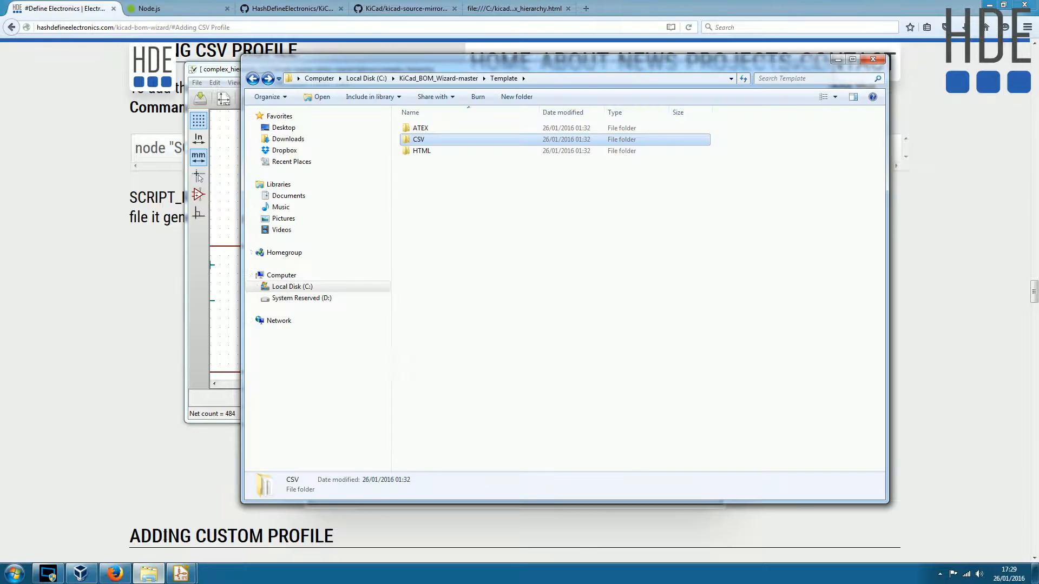
{"action": "double_click", "coordinate": [425, 139]}
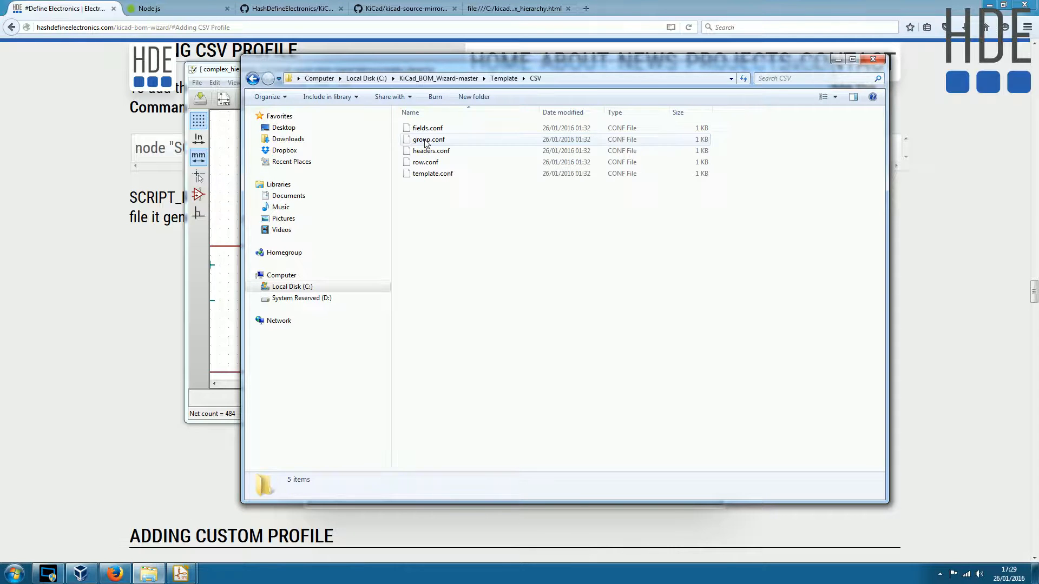
{"action": "left_click", "coordinate": [602, 76]}
{"action": "key", "text": "ctrl+c"}
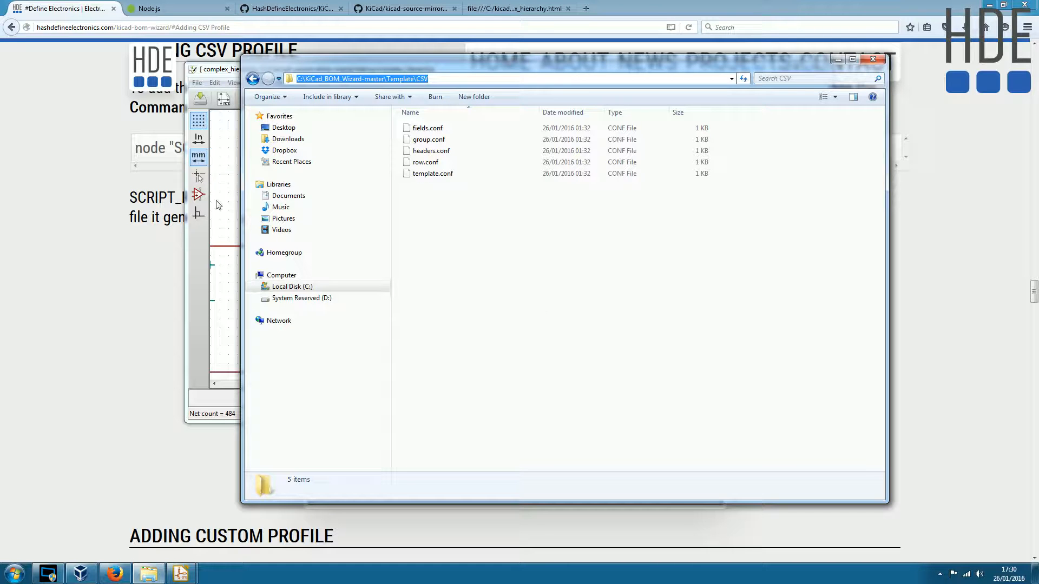
{"action": "mouse_move", "coordinate": [181, 572]}
{"action": "left_click", "coordinate": [241, 520]}
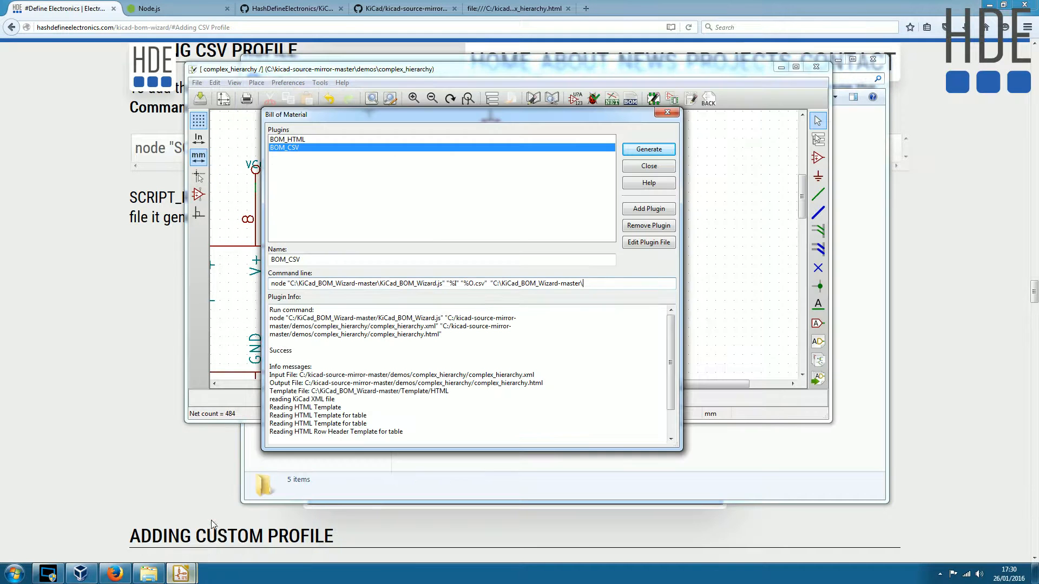
{"action": "left_click_drag", "start_coordinate": [584, 283], "coordinate": [496, 283]}
{"action": "key", "text": "ctrl+v"}
{"action": "type", "text": "\""}
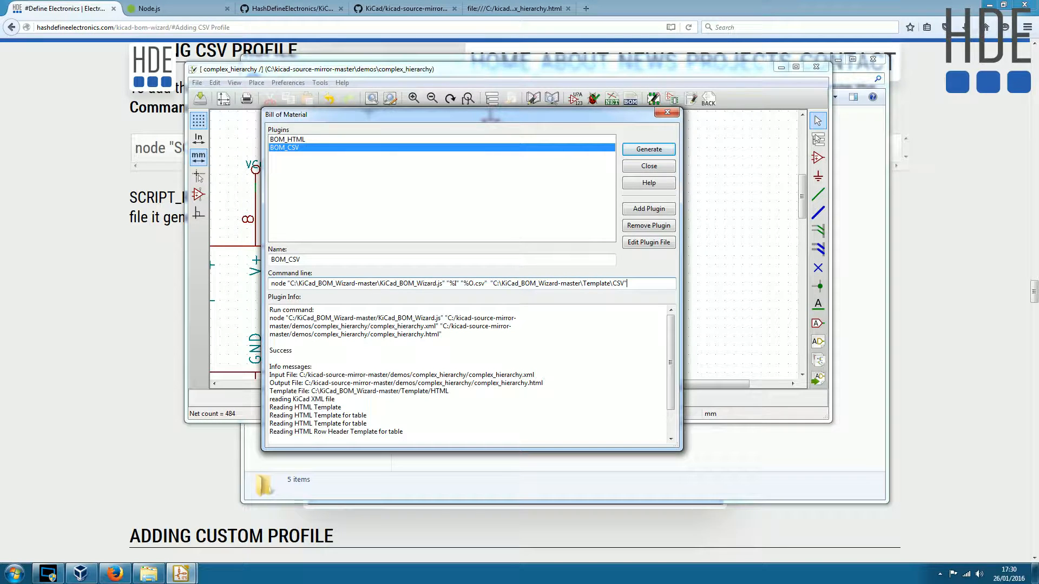
- Review the template path ending BOM_CSV's command line and compare the BOM_HTML and BOM_CSV plugin entries
{"action": "left_click_drag", "start_coordinate": [627, 282], "coordinate": [614, 282]}
{"action": "left_click", "coordinate": [614, 281]}
{"action": "left_click_drag", "start_coordinate": [612, 282], "coordinate": [633, 289]}
{"action": "left_click", "coordinate": [530, 283]}
{"action": "left_click", "coordinate": [290, 139]}
{"action": "left_click", "coordinate": [290, 148]}
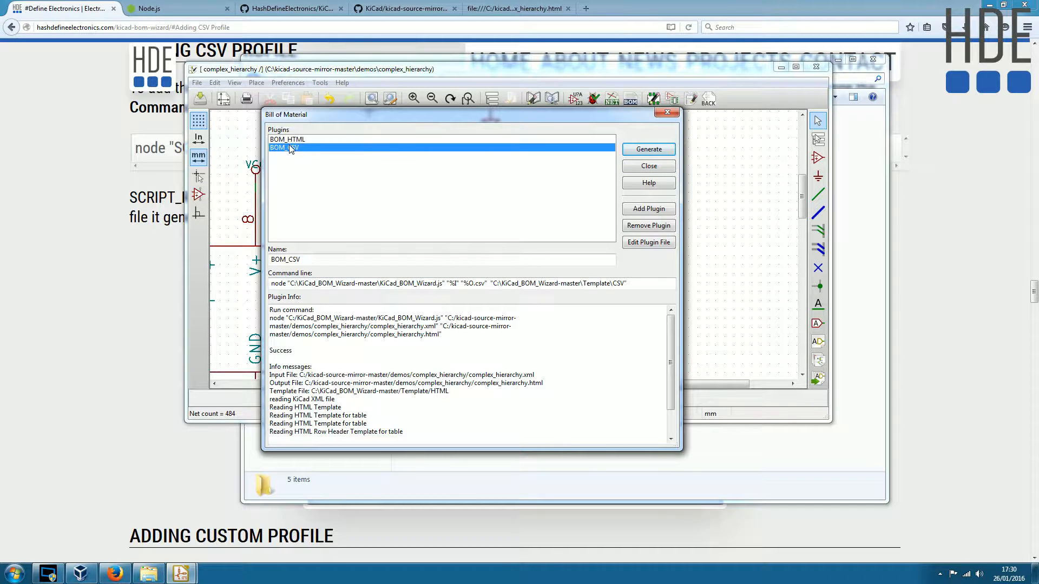
- Generate the bill of materials with BOM_CSV and check for complex_hierarchy.csv among the KiCad project files
{"action": "left_click", "coordinate": [649, 149]}
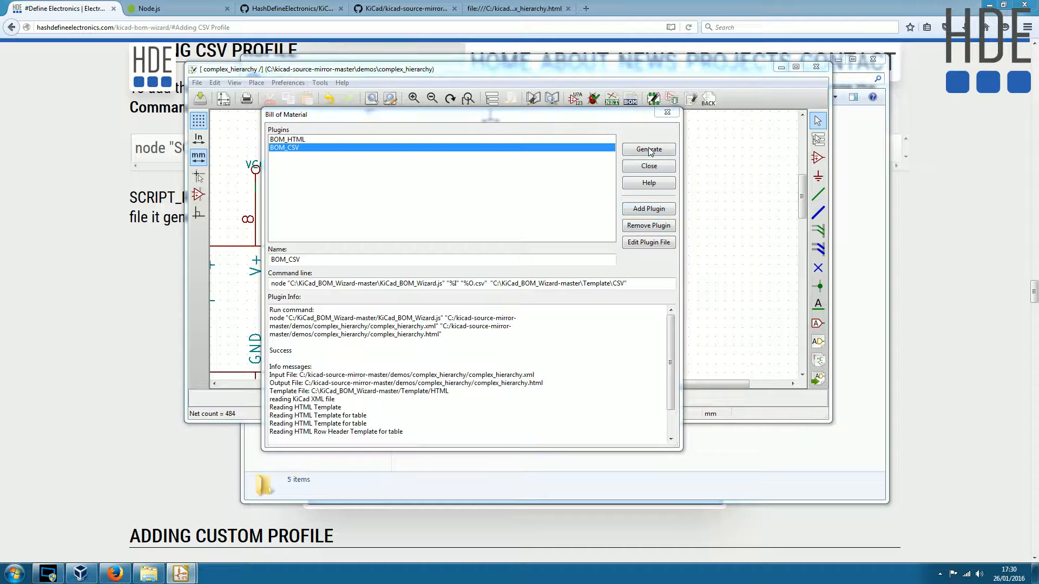
{"action": "left_click_drag", "start_coordinate": [316, 426], "coordinate": [269, 425]}
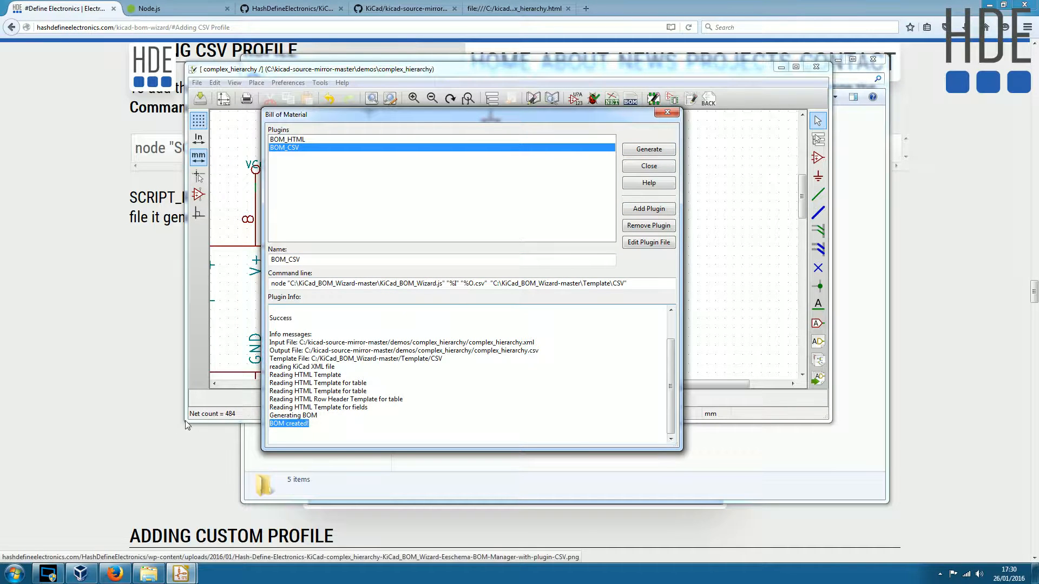
{"action": "mouse_move", "coordinate": [181, 574]}
{"action": "left_click", "coordinate": [149, 533]}
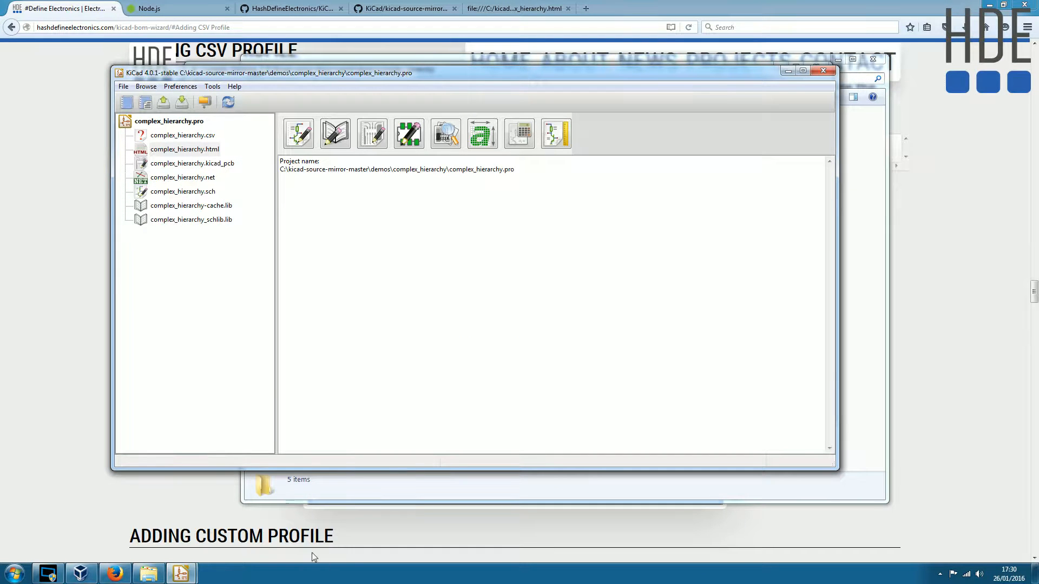
{"action": "mouse_move", "coordinate": [180, 573]}
{"action": "left_click", "coordinate": [280, 504]}
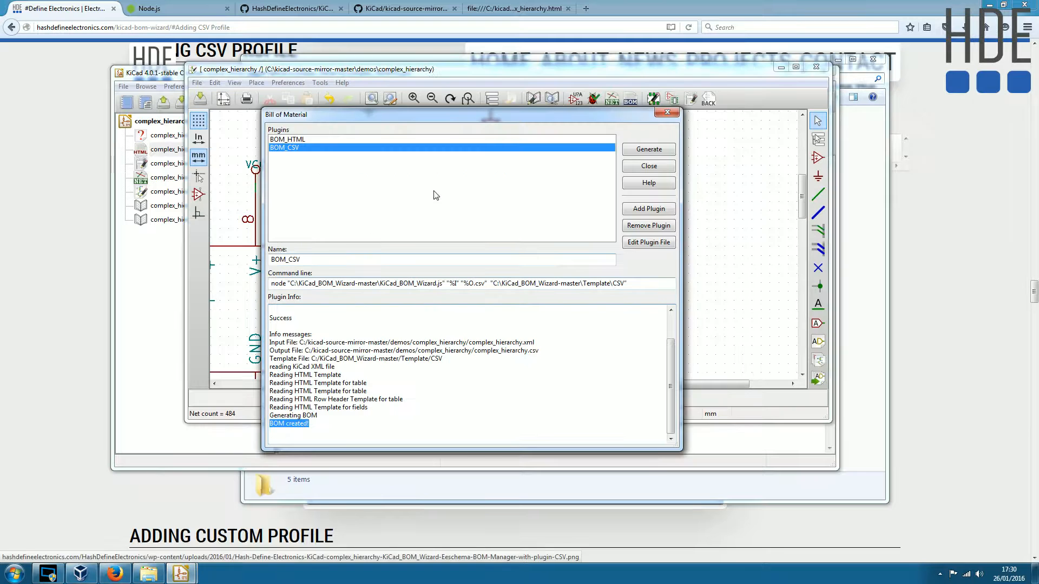
{"action": "left_click", "coordinate": [652, 165]}
- In Windows Explorer, find complex_hierarchy.csv under C:\kicad-source-mirror-master\demos\complex_hierarchy and open it in Notepad++
{"action": "left_click", "coordinate": [149, 573]}
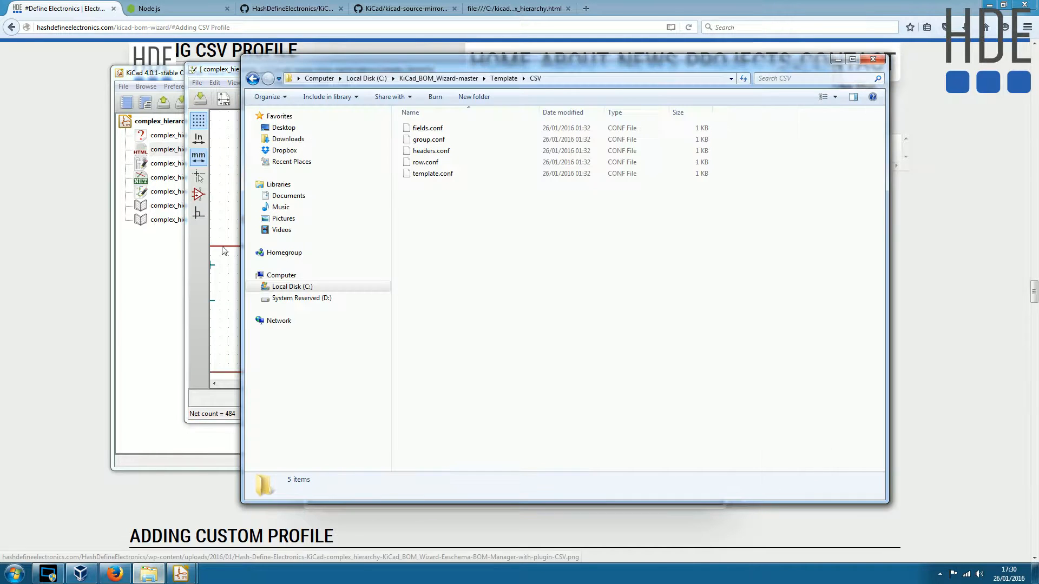
{"action": "left_click", "coordinate": [307, 287]}
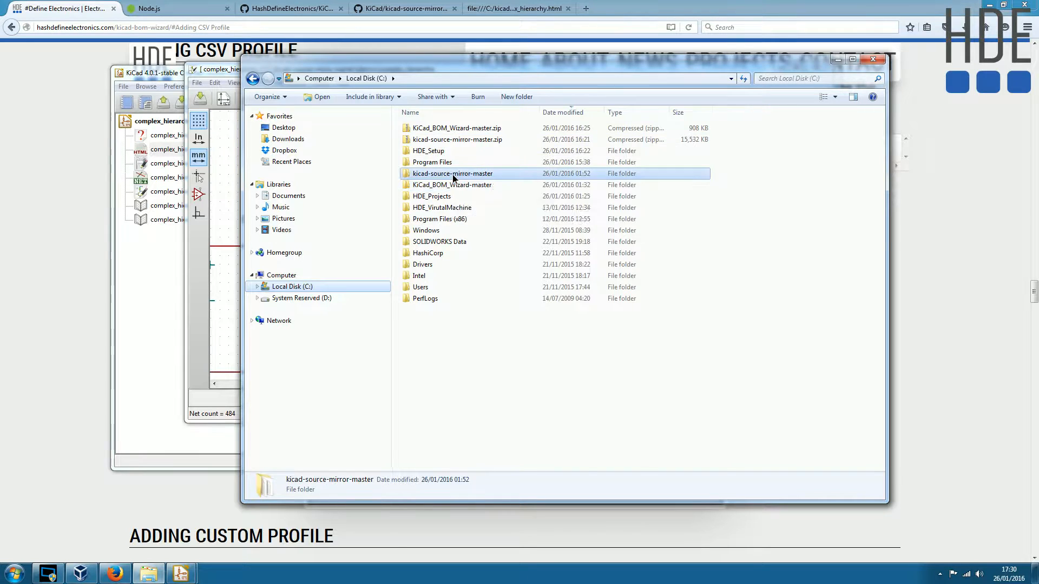
{"action": "double_click", "coordinate": [449, 174]}
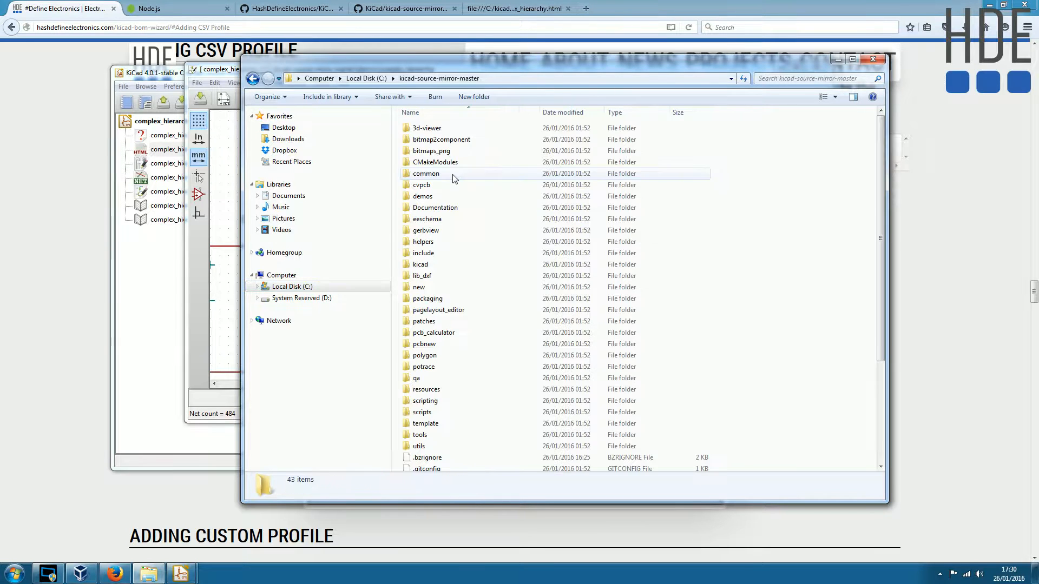
{"action": "double_click", "coordinate": [425, 196]}
{"action": "left_click", "coordinate": [436, 128]}
{"action": "double_click", "coordinate": [436, 129]}
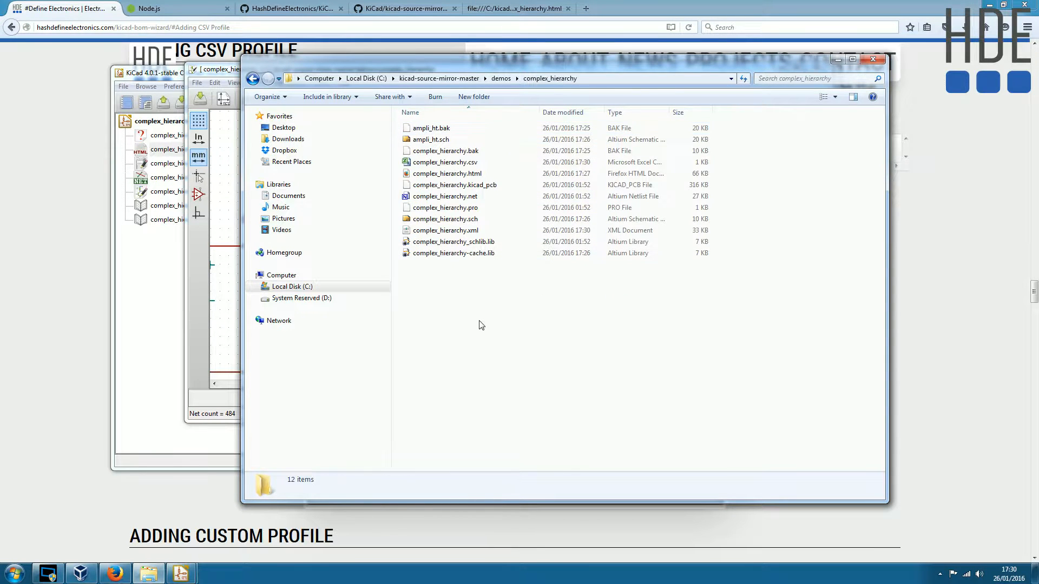
{"action": "left_click", "coordinate": [451, 162]}
{"action": "right_click", "coordinate": [447, 162]}
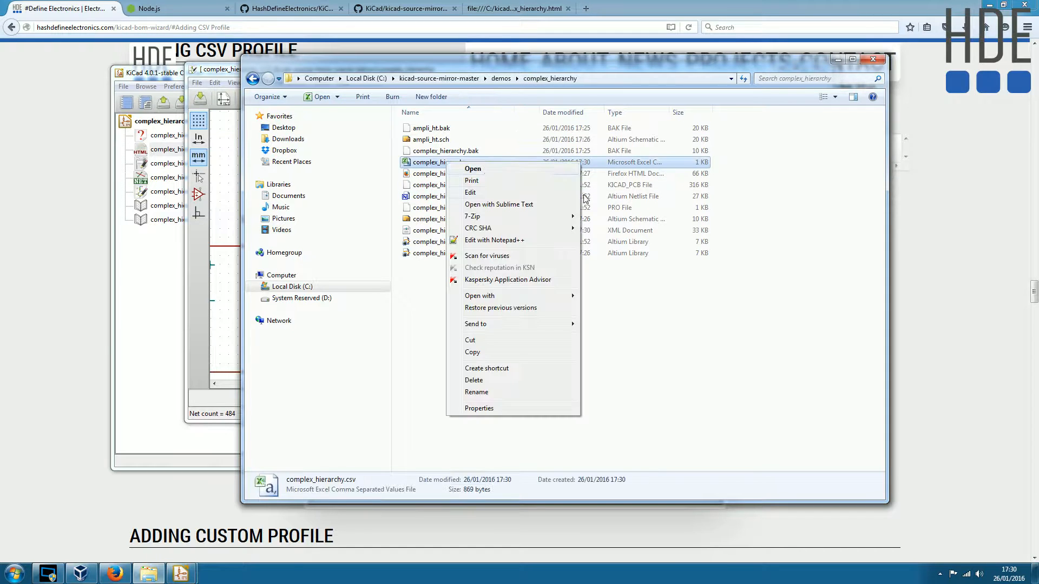
{"action": "left_click", "coordinate": [515, 242]}
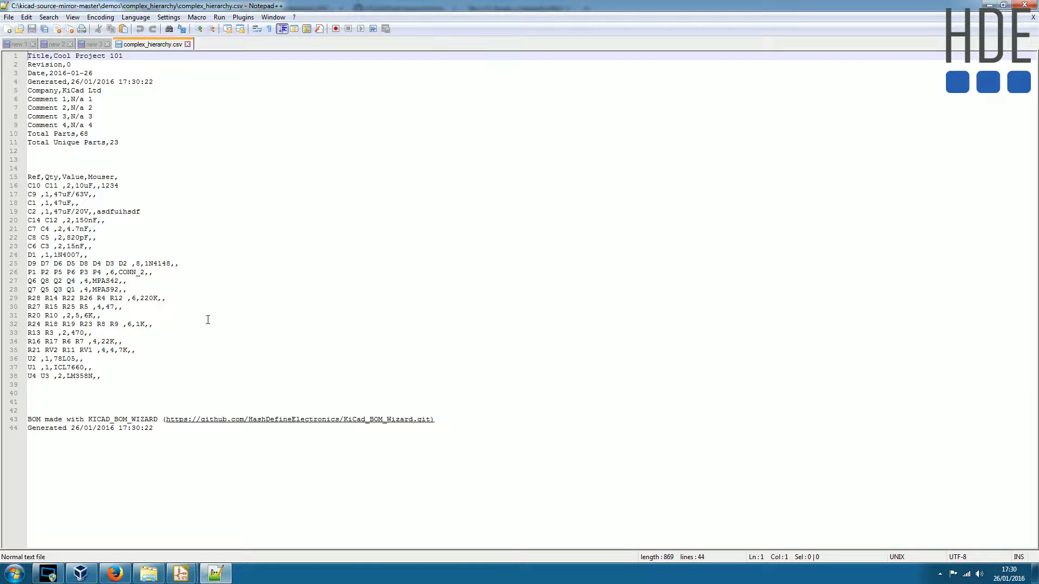
- Examine the text of complex_hierarchy.csv in Notepad++, including the Mouser column heading, and close the file
{"action": "left_click_drag", "start_coordinate": [162, 431], "coordinate": [6, 56]}
{"action": "left_click", "coordinate": [209, 205]}
{"action": "left_click_drag", "start_coordinate": [216, 432], "coordinate": [27, 55]}
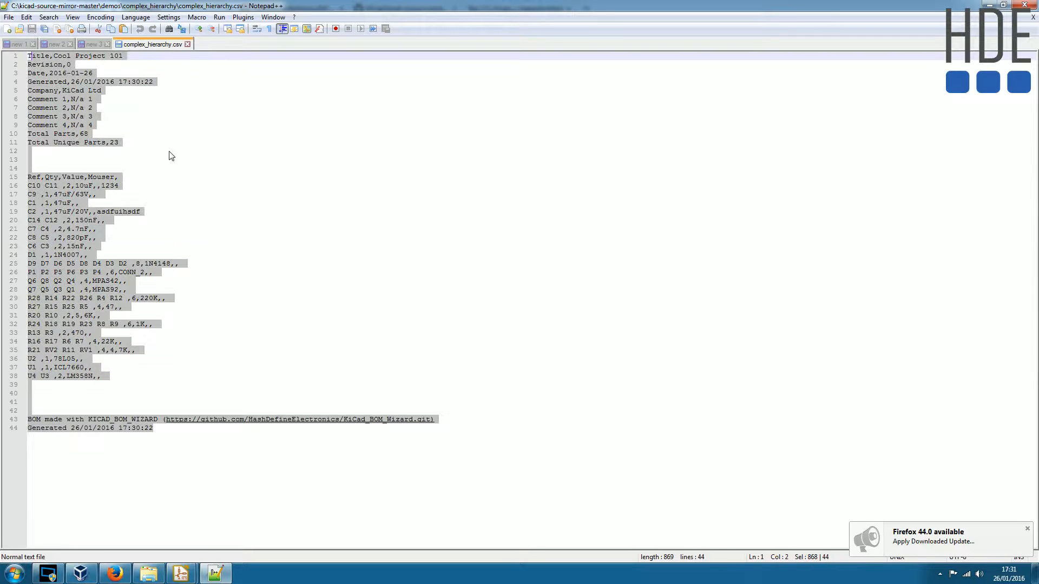
{"action": "left_click", "coordinate": [167, 193]}
{"action": "double_click", "coordinate": [103, 178]}
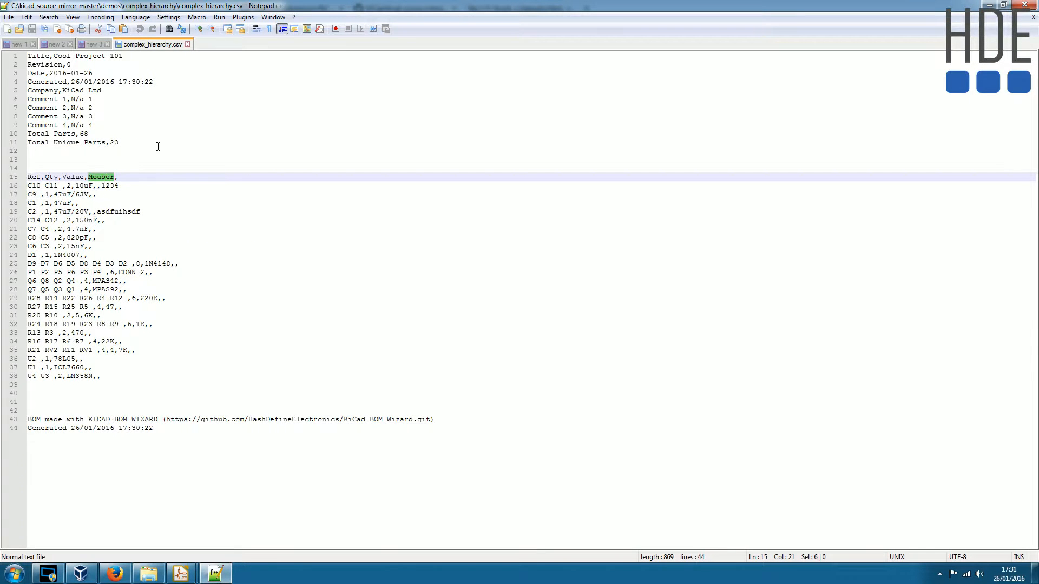
{"action": "left_click", "coordinate": [197, 441]}
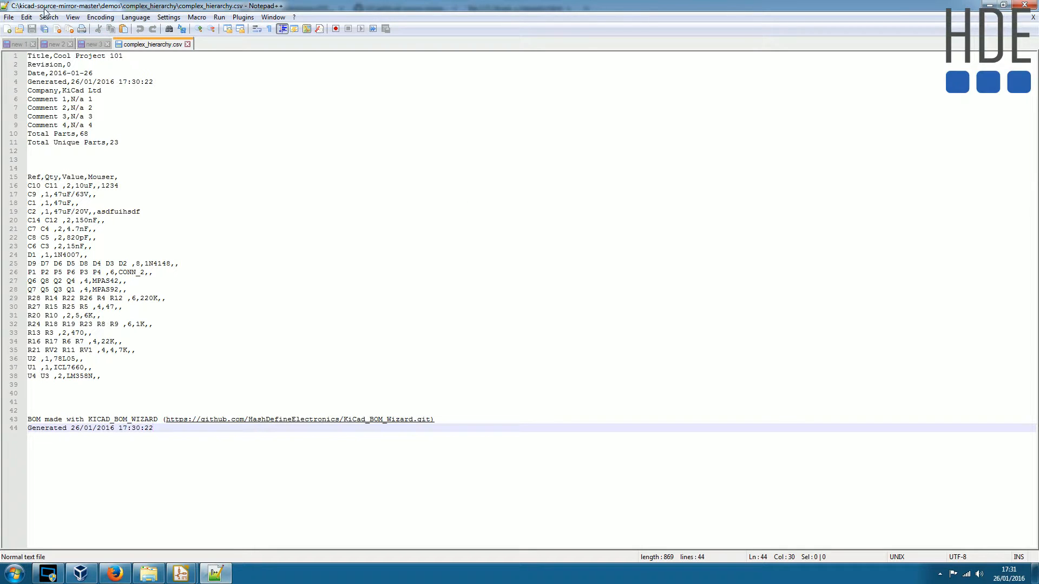
{"action": "left_click", "coordinate": [187, 44]}
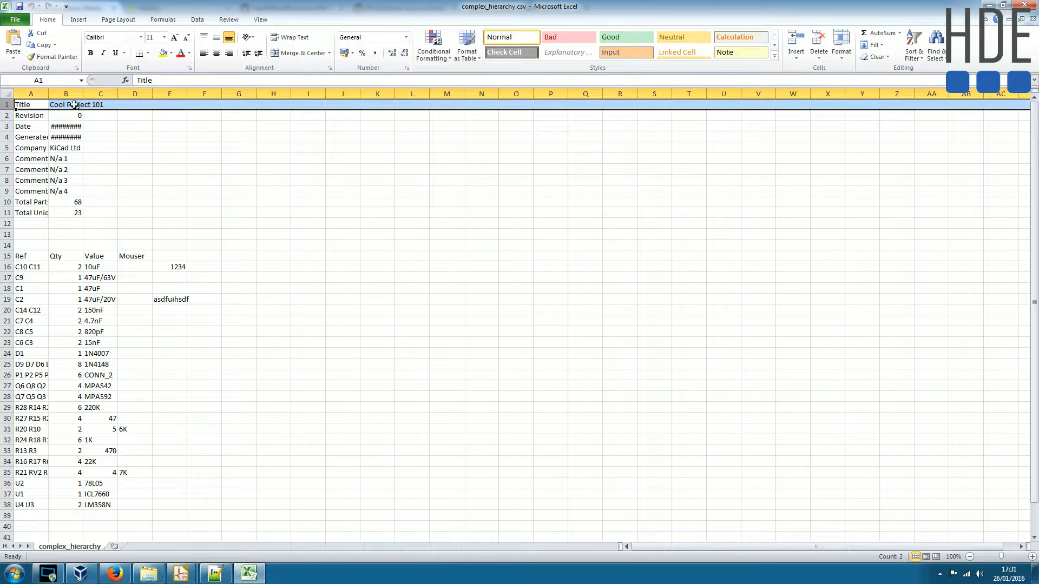
- Fit all column widths of complex_hierarchy.csv in Excel, review the parts list down to its footer, and close it without saving
{"action": "key", "text": "ctrl+a"}
{"action": "double_click", "coordinate": [48, 93]}
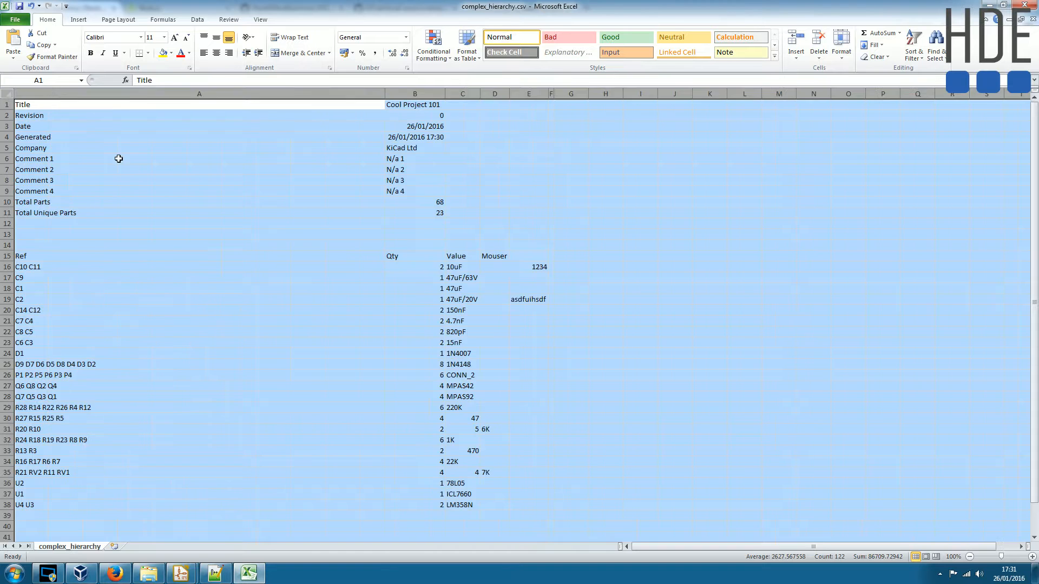
{"action": "left_click", "coordinate": [192, 202]}
{"action": "scroll", "coordinate": [530, 346], "scroll_direction": "down", "scroll_amount": 4}
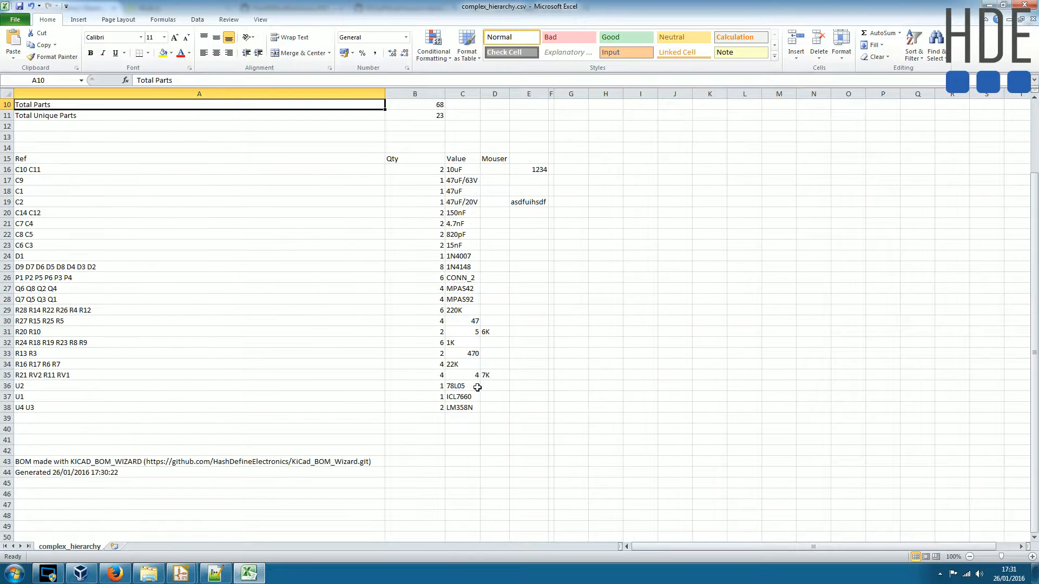
{"action": "scroll", "coordinate": [397, 430], "scroll_direction": "up", "scroll_amount": 4}
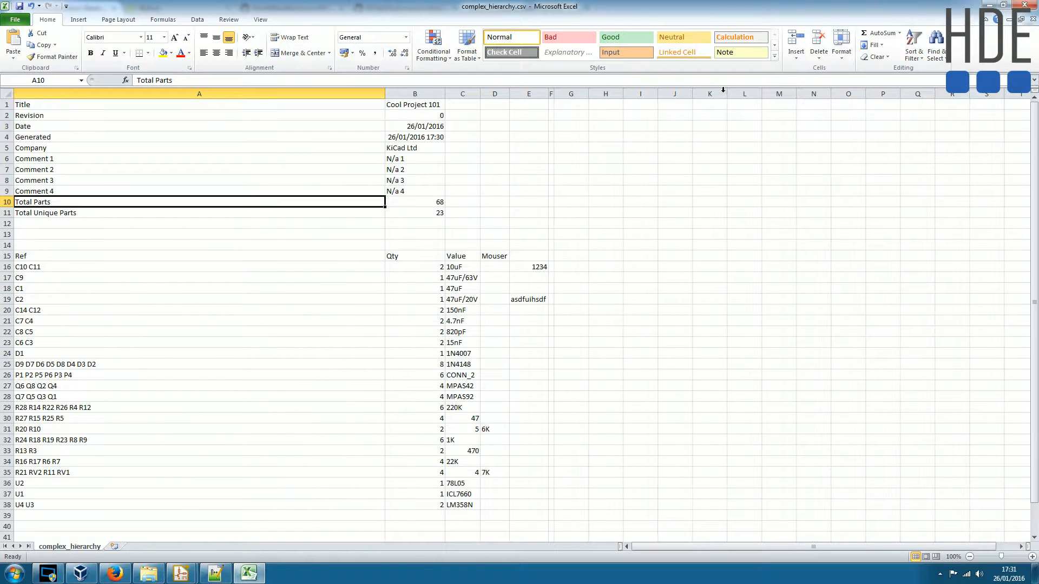
{"action": "left_click", "coordinate": [1029, 6]}
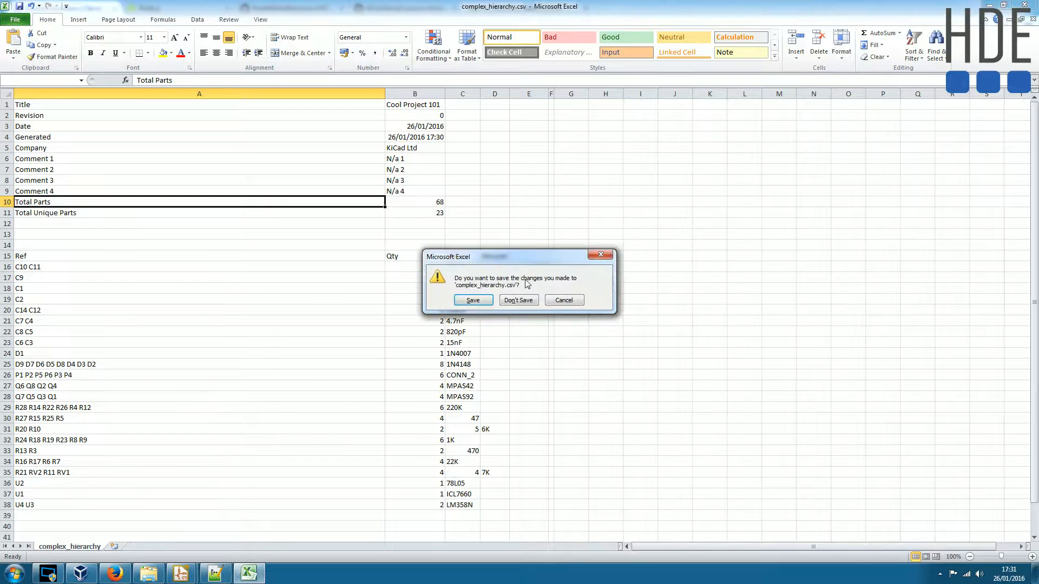
{"action": "left_click", "coordinate": [519, 299]}
- Reopen complex_hierarchy.csv from Windows Explorer in Notepad++, inspect the component rows from D9 to U3, and close the editor
{"action": "right_click", "coordinate": [437, 163]}
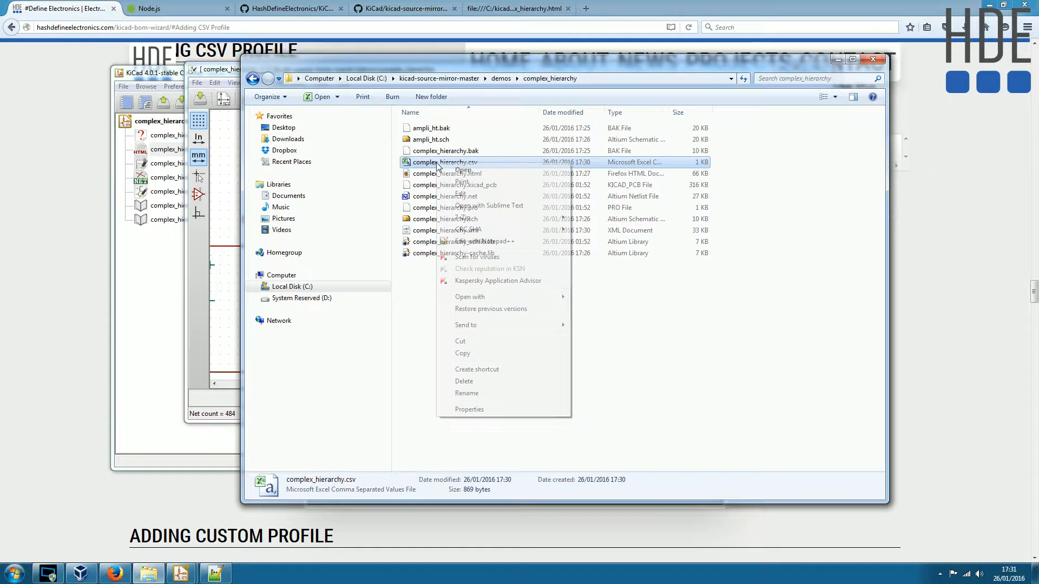
{"action": "left_click", "coordinate": [509, 241]}
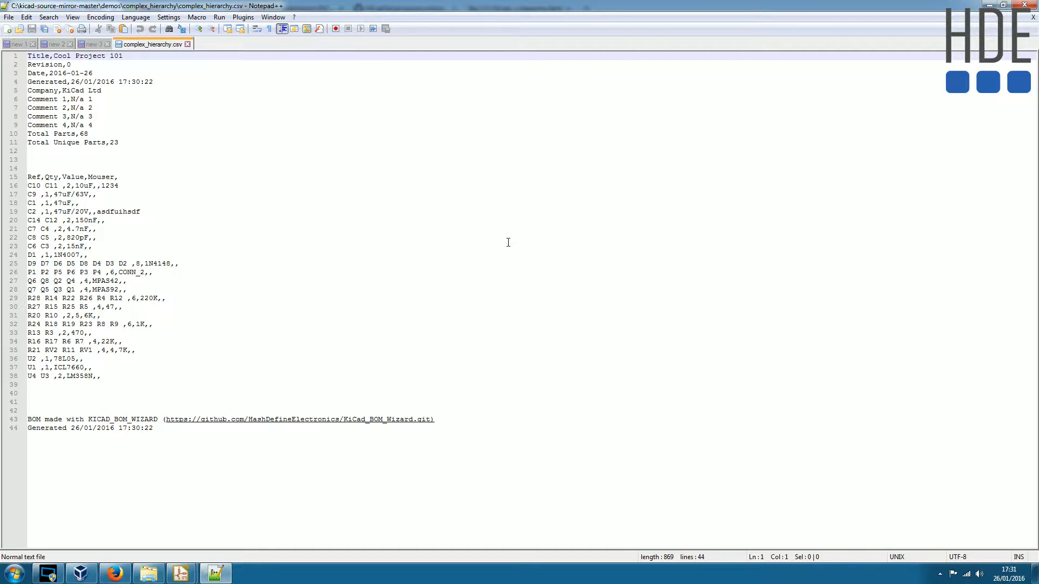
{"action": "left_click_drag", "start_coordinate": [105, 376], "coordinate": [37, 263]}
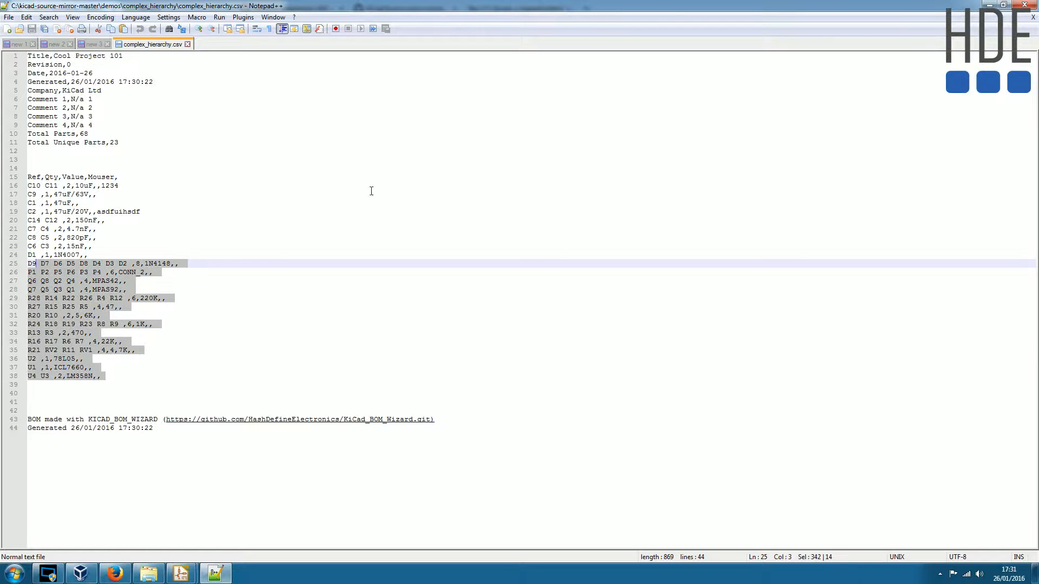
{"action": "left_click", "coordinate": [1024, 5]}
- Duplicate the CSV template folder inside C:\KiCad_BOM_Wizard-master\Template and name the copy CSV_NEW
{"action": "left_click", "coordinate": [514, 352]}
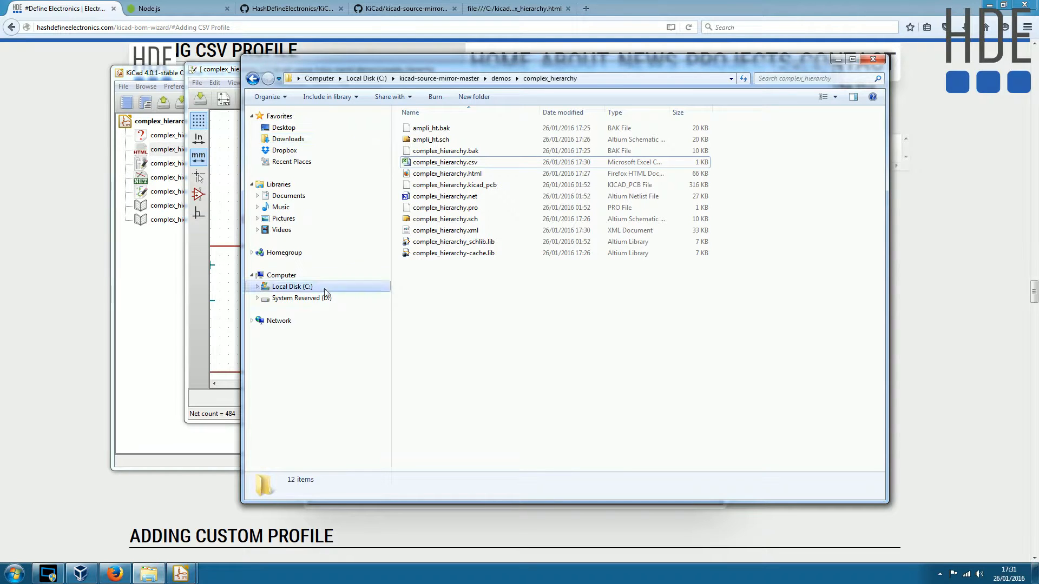
{"action": "left_click", "coordinate": [305, 287]}
{"action": "left_click", "coordinate": [449, 184]}
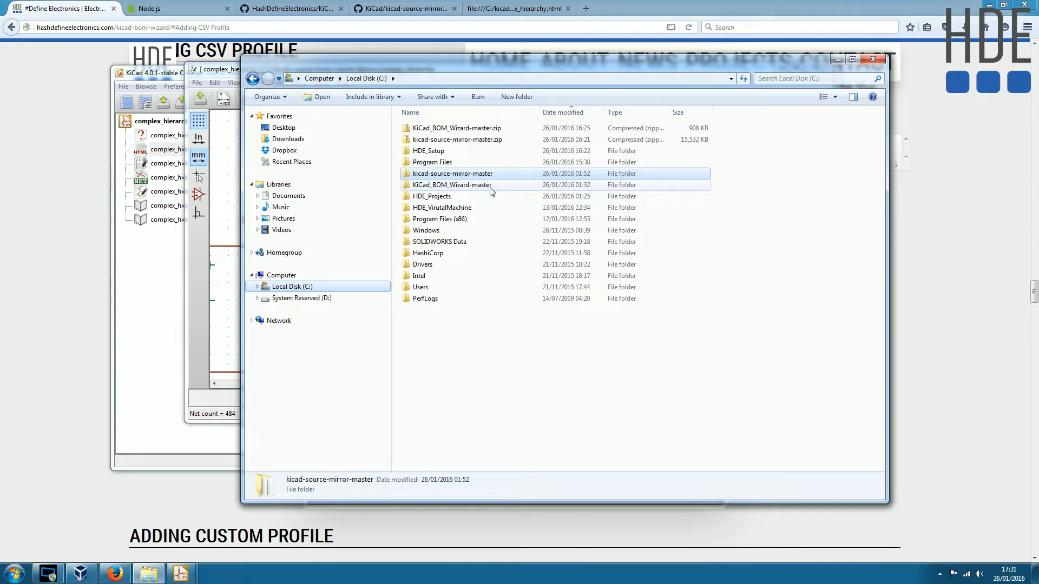
{"action": "double_click", "coordinate": [459, 186]}
{"action": "double_click", "coordinate": [427, 151]}
{"action": "left_click", "coordinate": [421, 139]}
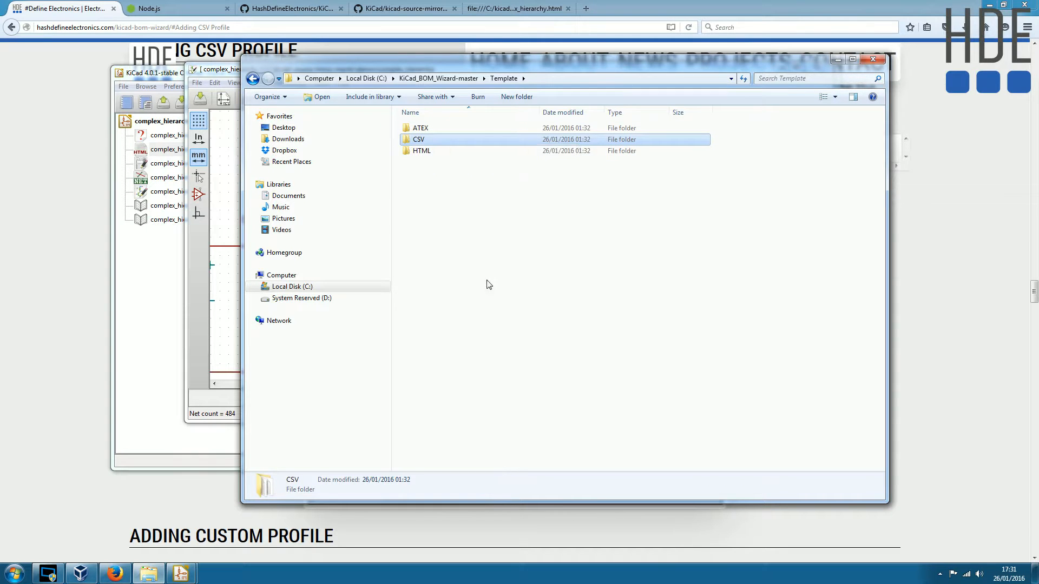
{"action": "key", "text": "ctrl+v"}
{"action": "left_click", "coordinate": [442, 152]}
{"action": "left_click_drag", "start_coordinate": [446, 151], "coordinate": [422, 150]}
{"action": "type", "text": "_NEW"}
{"action": "key", "text": "Return"}
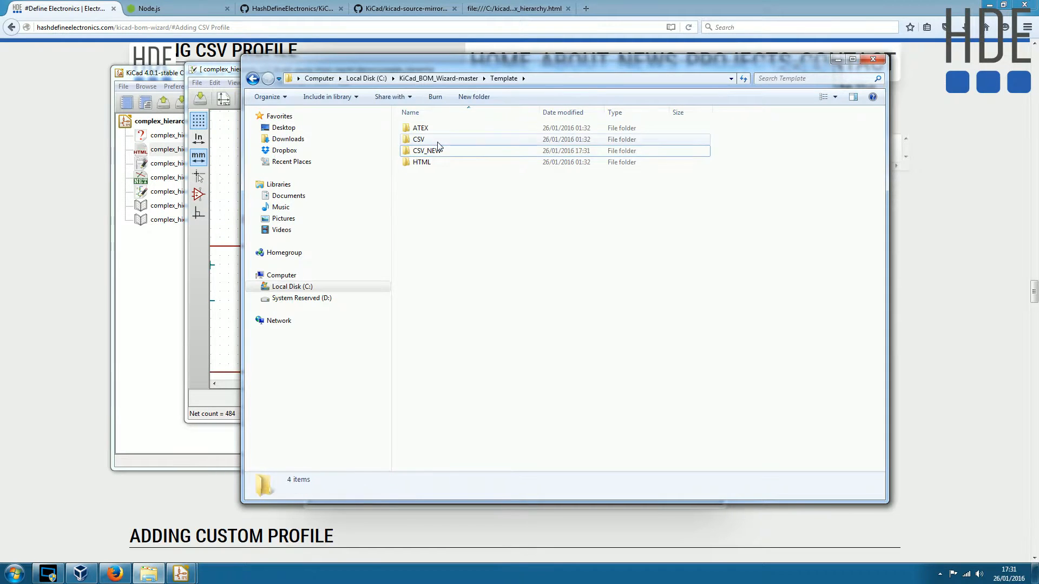
- Open template.conf from the CSV_NEW folder in Notepad++
{"action": "double_click", "coordinate": [444, 153]}
{"action": "left_click_drag", "start_coordinate": [533, 278], "coordinate": [406, 114]}
{"action": "right_click", "coordinate": [437, 144]}
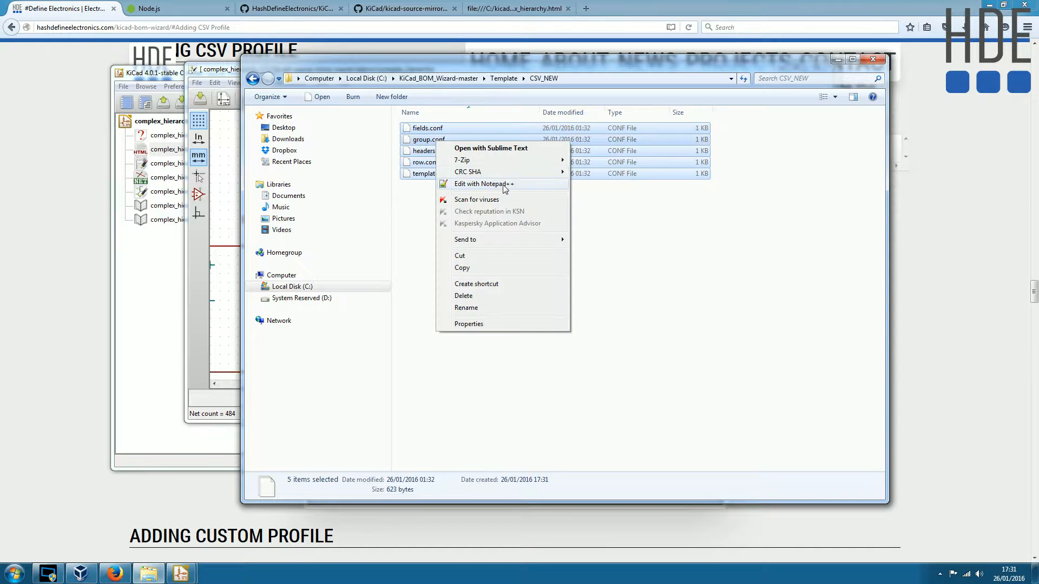
{"action": "left_click", "coordinate": [433, 185]}
{"action": "left_click", "coordinate": [441, 174]}
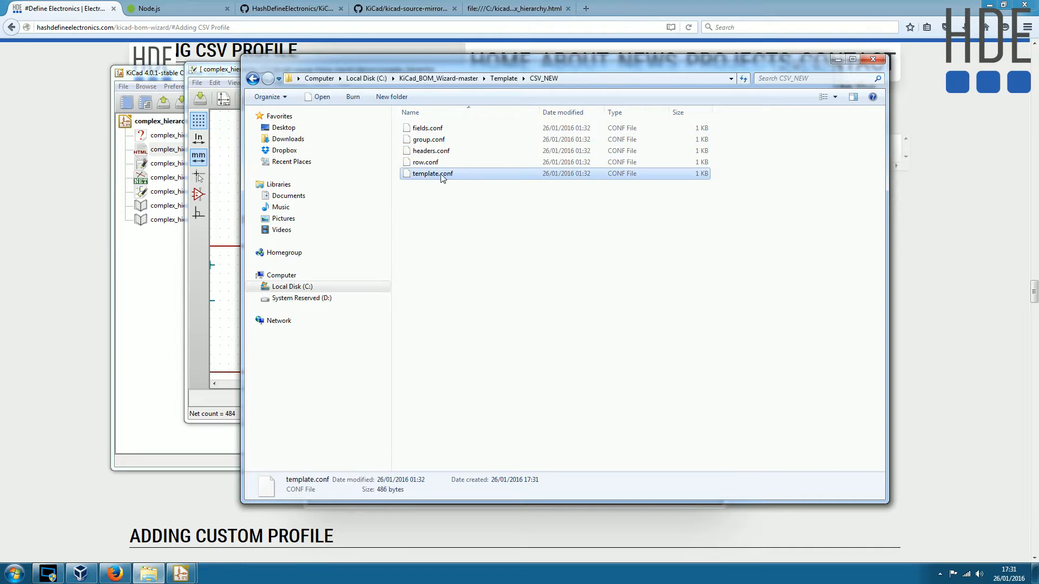
{"action": "right_click", "coordinate": [430, 175]}
{"action": "left_click", "coordinate": [501, 229]}
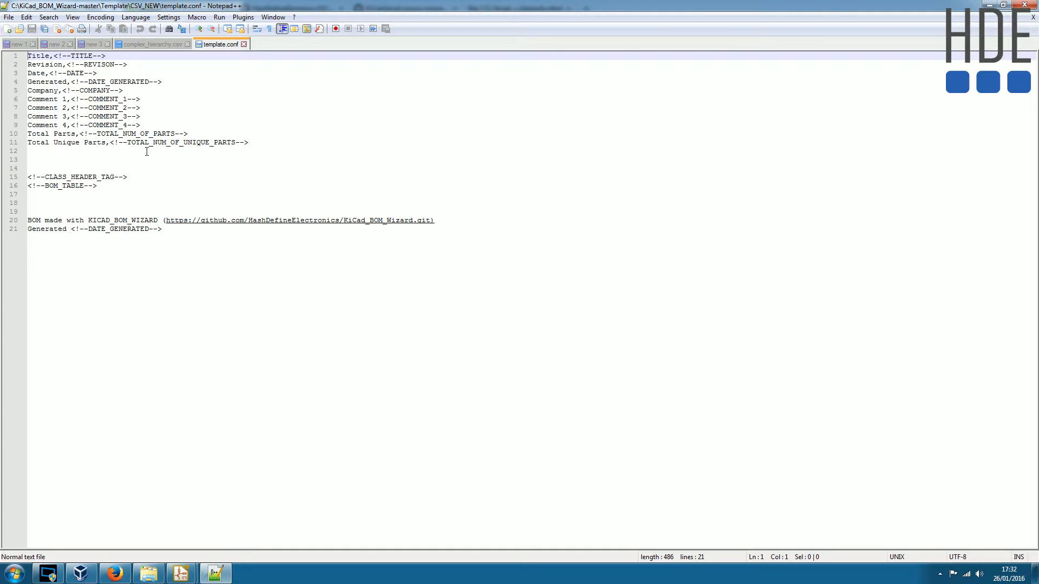
- Examine the comma before the total unique parts placeholder in CSV_NEW's template.conf, close the file, and return to Windows Explorer
{"action": "left_click_drag", "start_coordinate": [111, 145], "coordinate": [106, 143]}
{"action": "left_click", "coordinate": [110, 148]}
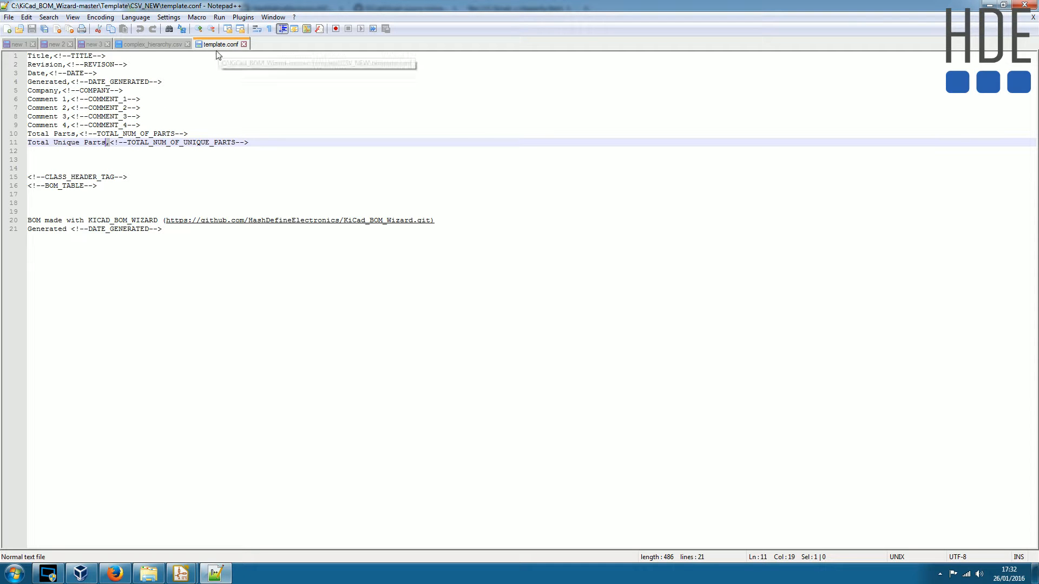
{"action": "left_click", "coordinate": [244, 44]}
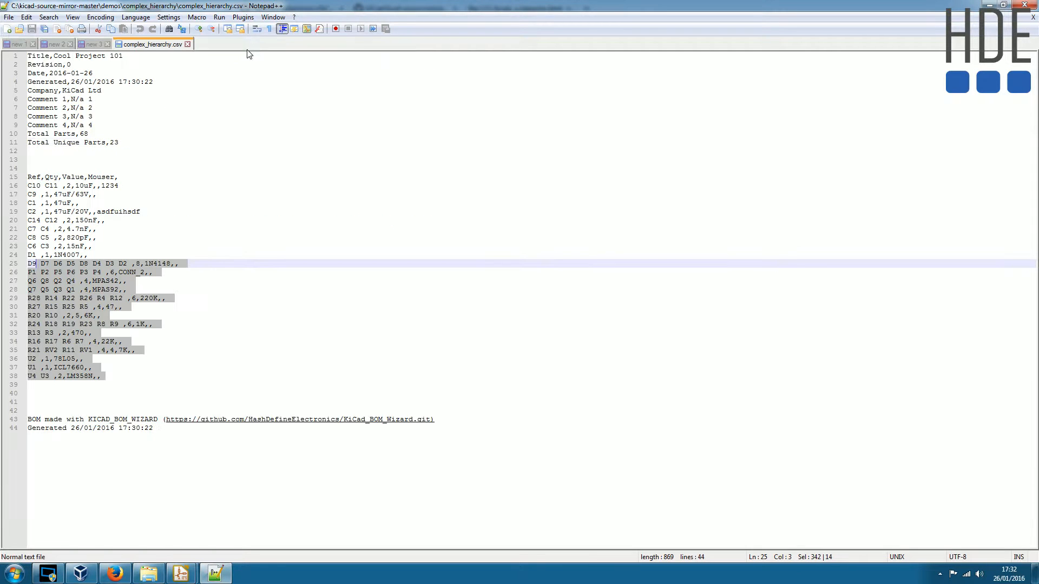
{"action": "left_click", "coordinate": [989, 4]}
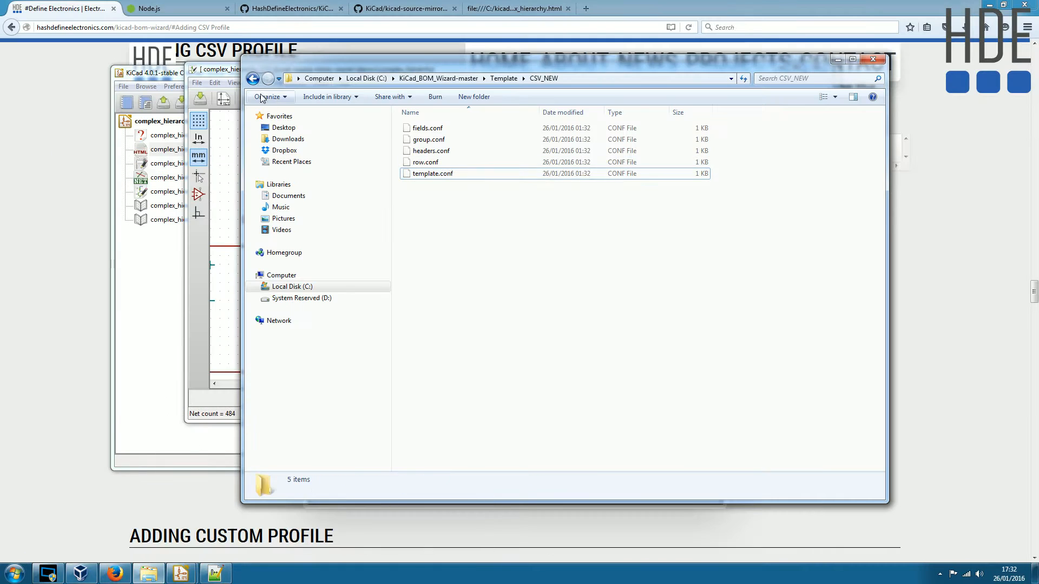
- Open template.conf from the HTML template folder in Notepad++
{"action": "key", "text": "BackSpace"}
{"action": "double_click", "coordinate": [420, 164]}
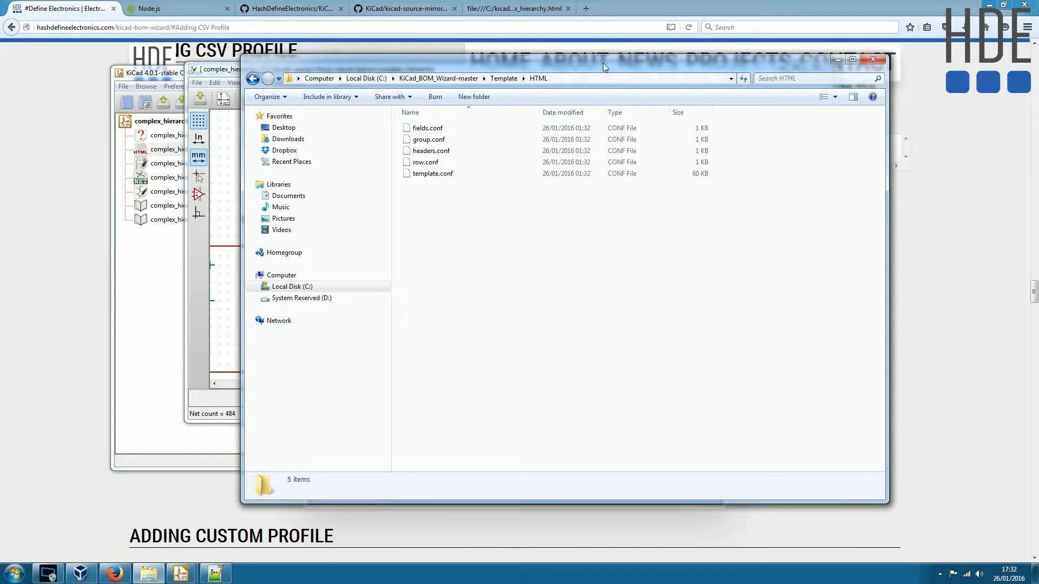
{"action": "left_click", "coordinate": [427, 173]}
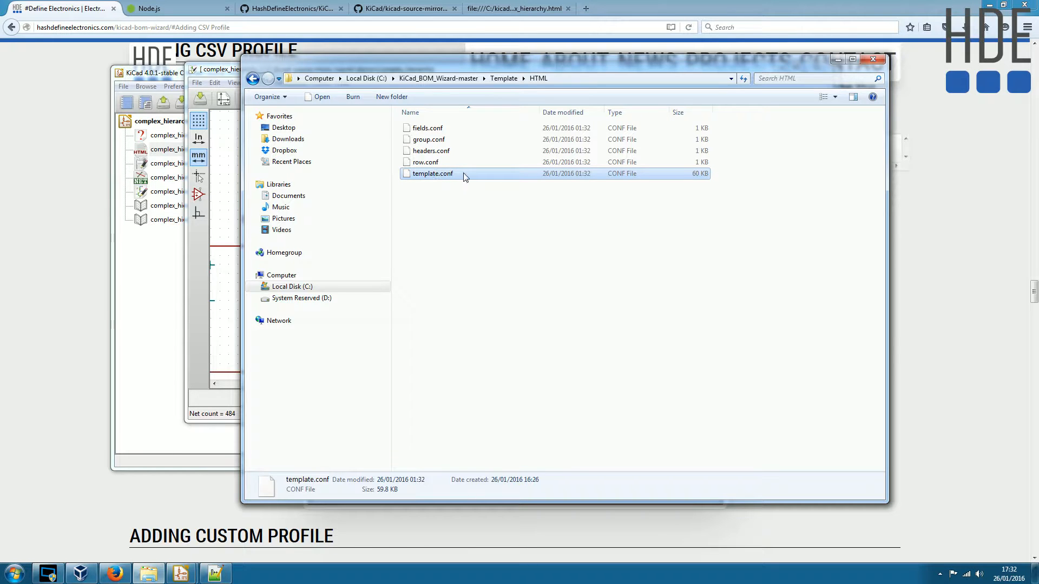
{"action": "right_click", "coordinate": [433, 173]}
{"action": "left_click", "coordinate": [513, 232]}
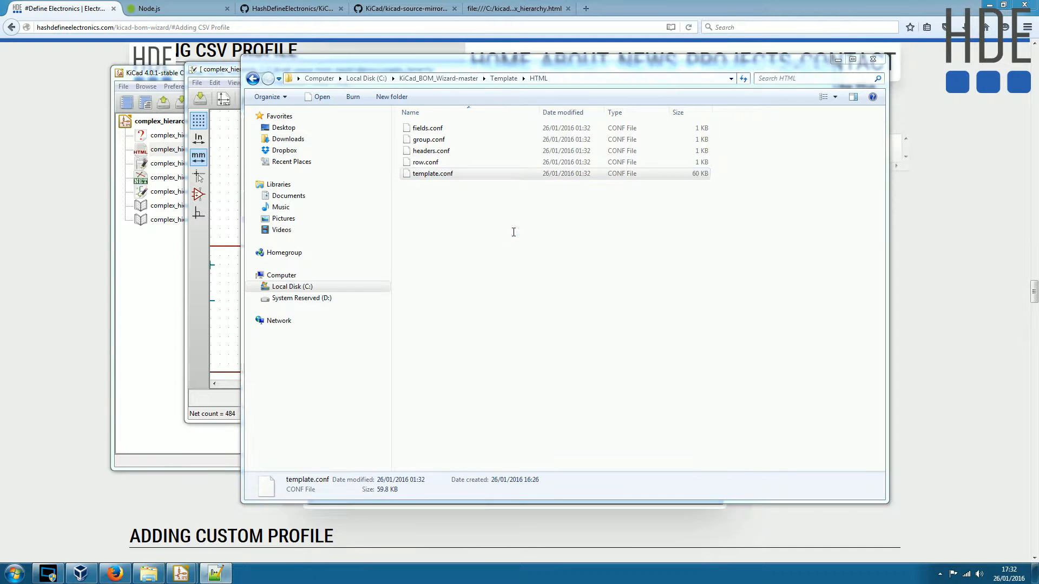
- Examine the HTML template's CSS rules and body placeholders, including the COMMENT_2 link in the header, and minimise Notepad++
{"action": "left_click", "coordinate": [162, 130]}
{"action": "scroll", "coordinate": [197, 252], "scroll_direction": "down", "scroll_amount": 8}
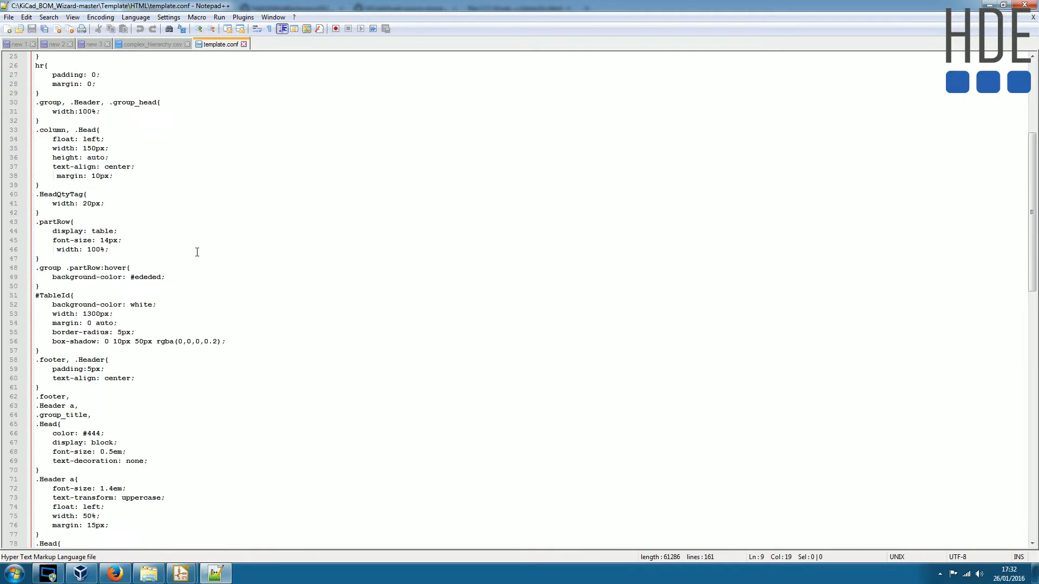
{"action": "scroll", "coordinate": [197, 252], "scroll_direction": "down", "scroll_amount": 20}
{"action": "scroll", "coordinate": [214, 265], "scroll_direction": "down", "scroll_amount": 1}
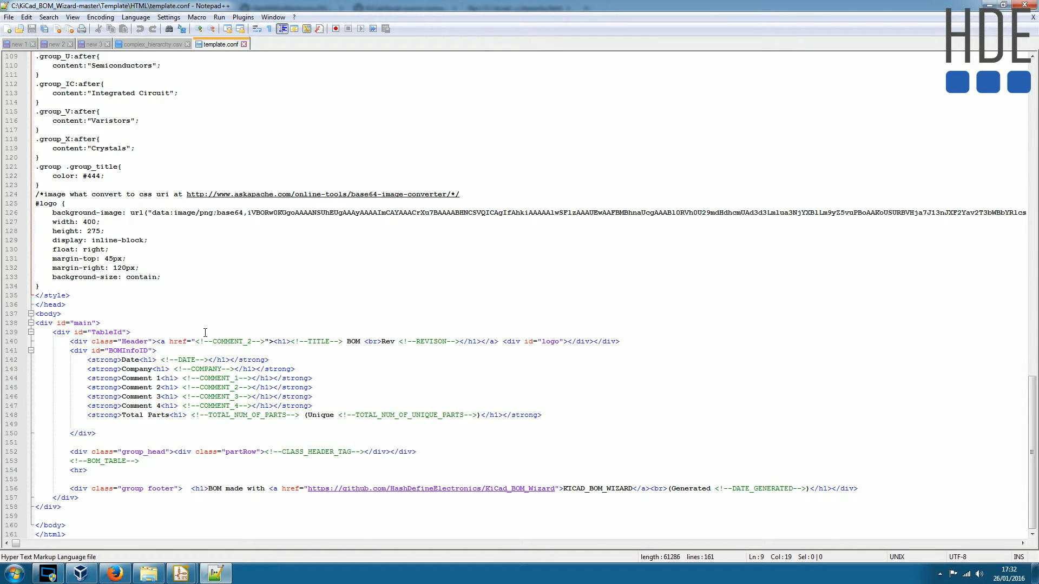
{"action": "left_click_drag", "start_coordinate": [195, 339], "coordinate": [266, 343]}
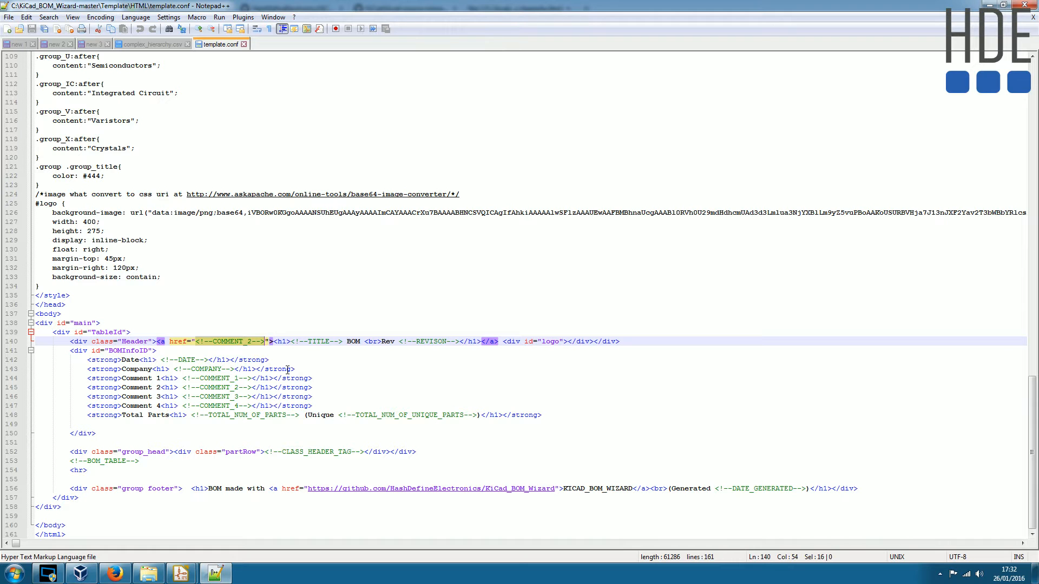
{"action": "left_click", "coordinate": [307, 267]}
{"action": "scroll", "coordinate": [487, 206], "scroll_direction": "up", "scroll_amount": 20}
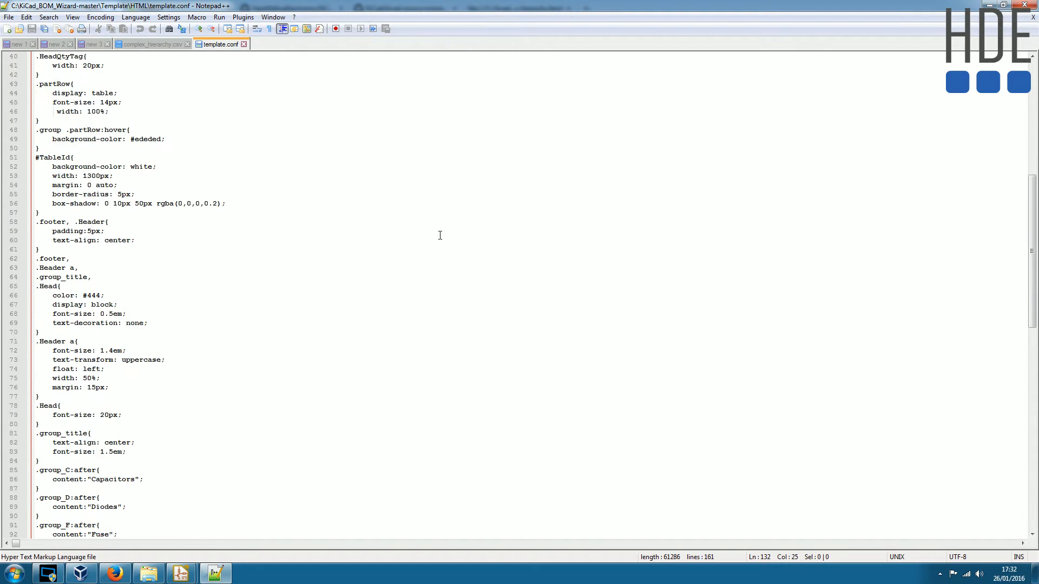
{"action": "scroll", "coordinate": [440, 236], "scroll_direction": "up", "scroll_amount": 6}
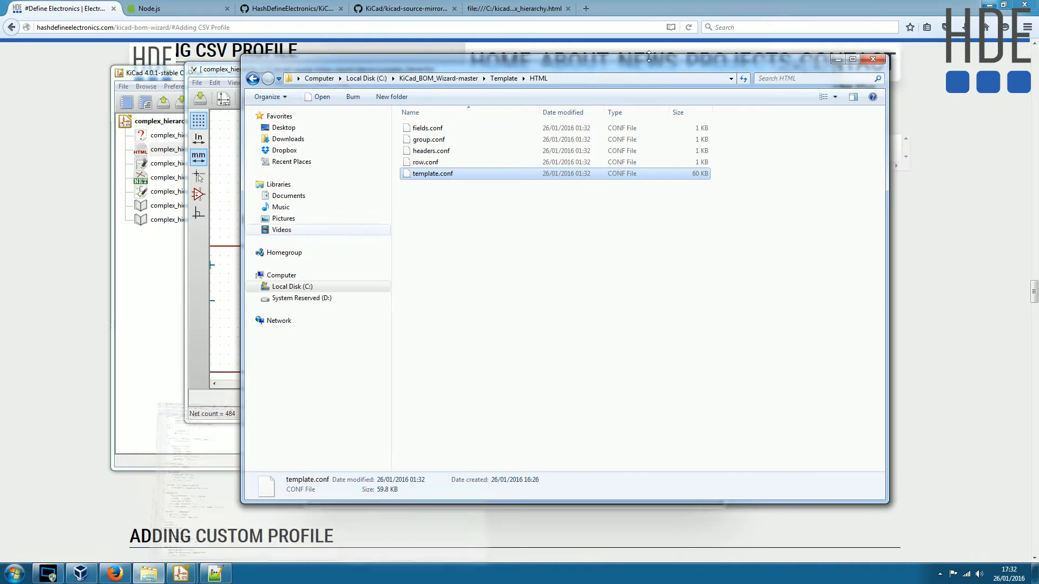
{"action": "left_click", "coordinate": [989, 4]}
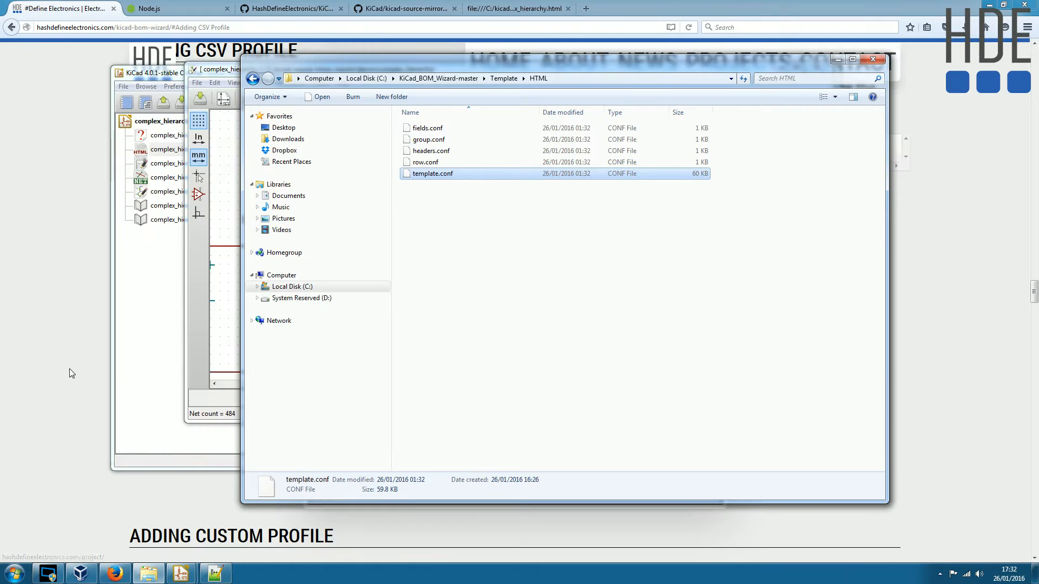
- Switch to Firefox and review the generated complex_hierarchy.html from its header through the component groups to the footer
{"action": "left_click", "coordinate": [66, 374]}
{"action": "scroll", "coordinate": [71, 409], "scroll_direction": "down", "scroll_amount": 2}
{"action": "scroll", "coordinate": [71, 409], "scroll_direction": "up", "scroll_amount": 5}
{"action": "left_click", "coordinate": [531, 4]}
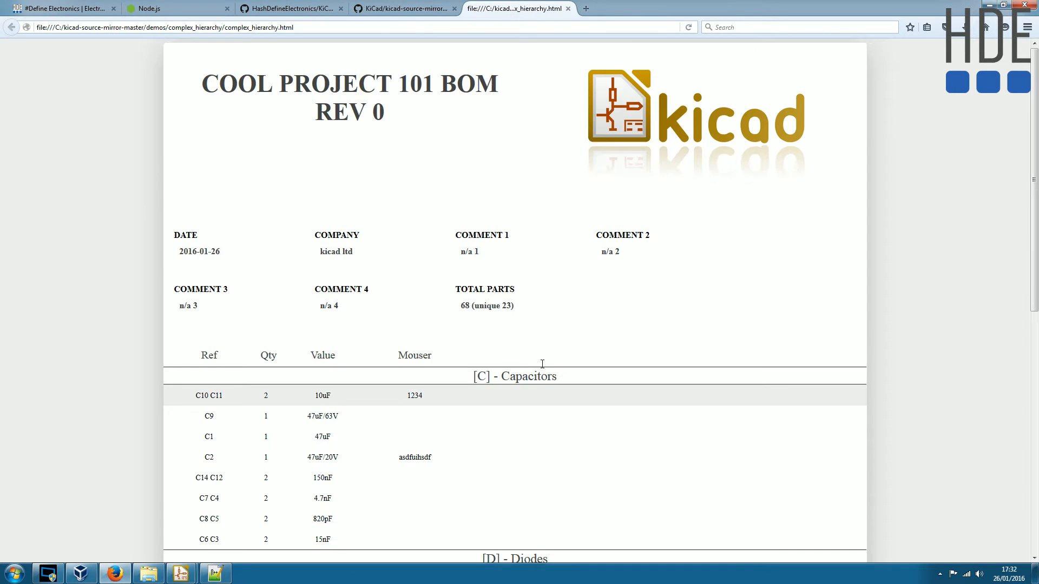
{"action": "scroll", "coordinate": [542, 364], "scroll_direction": "down", "scroll_amount": 10}
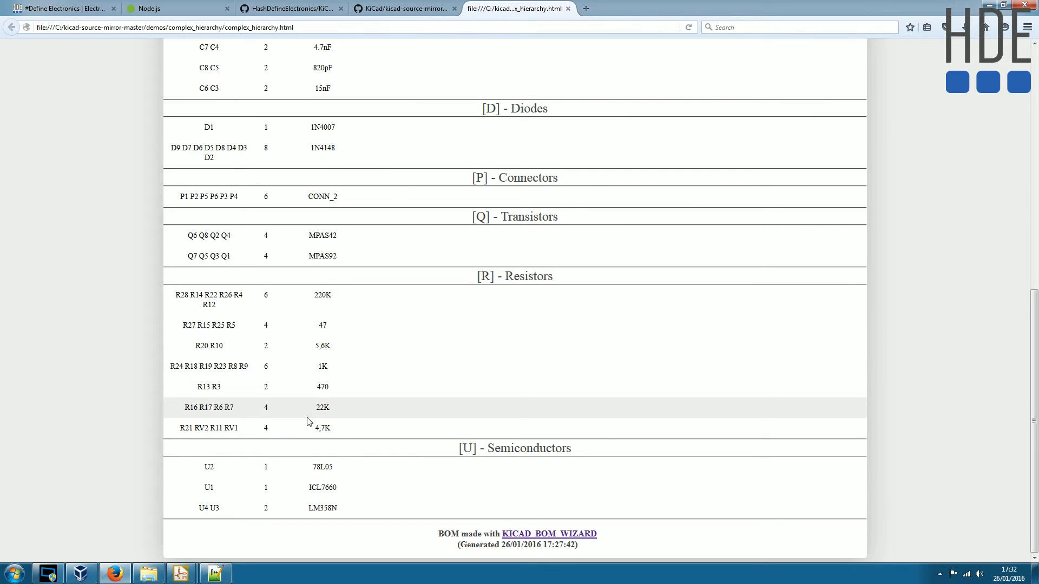
{"action": "scroll", "coordinate": [417, 348], "scroll_direction": "up", "scroll_amount": 10}
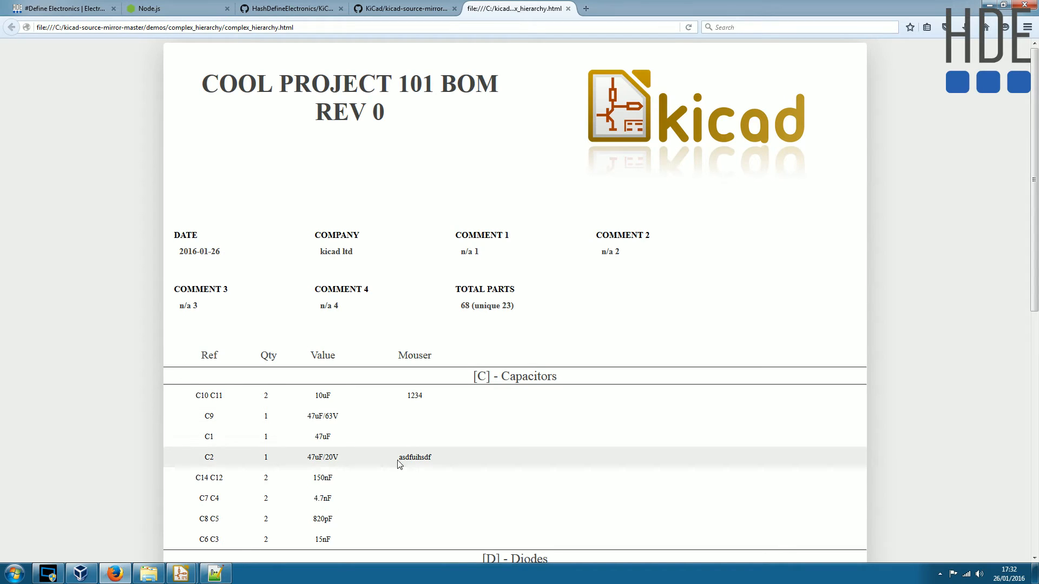